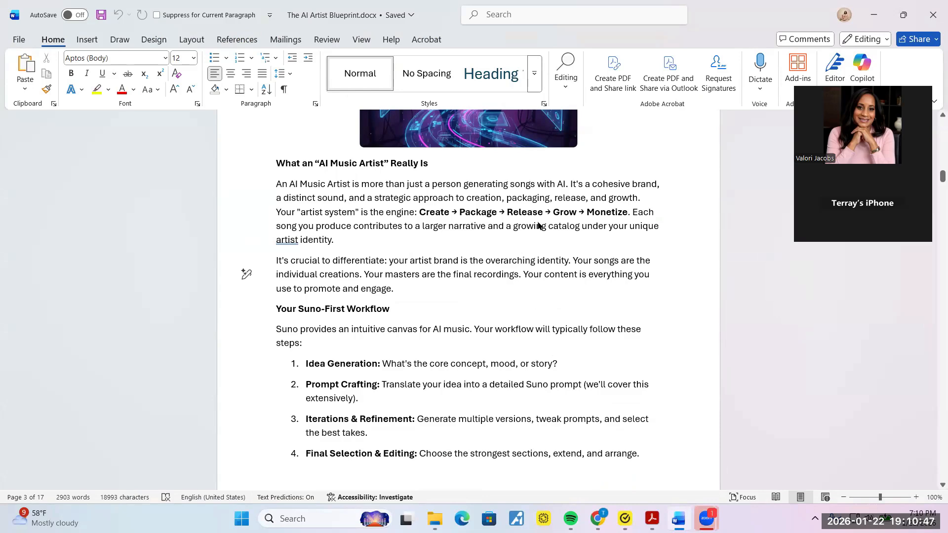
Step: Leave the Word guide for Chrome and open the Suno tab at suno.com
{"action": "key", "text": "alt+Tab"}
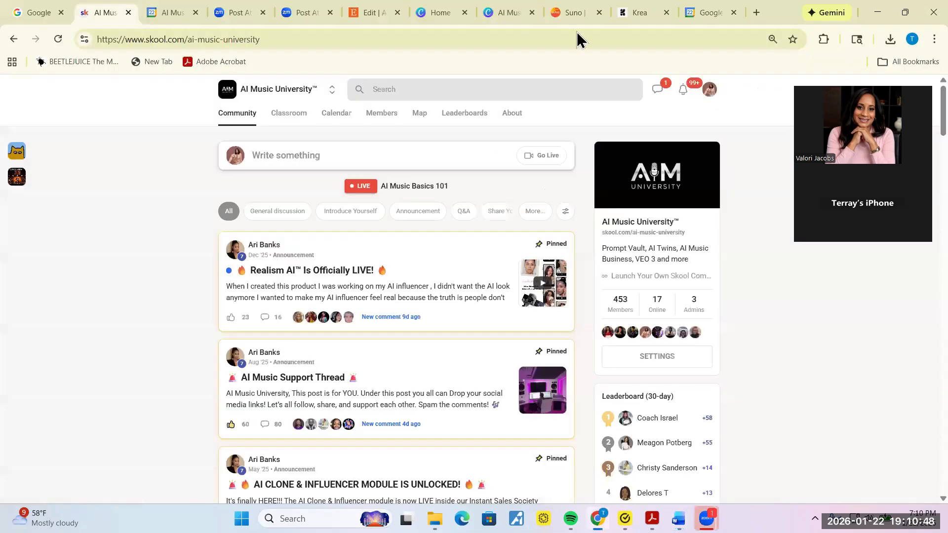
{"action": "left_click", "coordinate": [560, 10]}
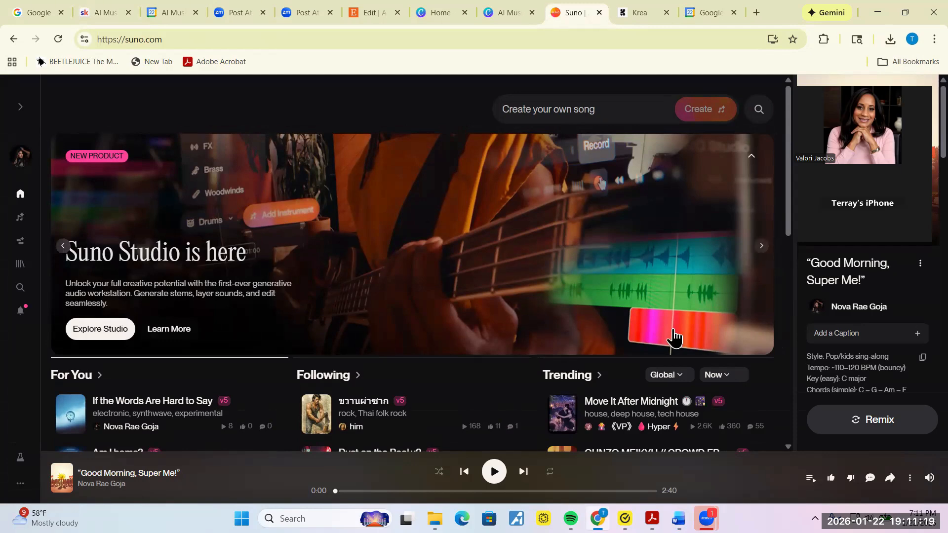
{"action": "left_click_drag", "start_coordinate": [788, 220], "coordinate": [795, 423]}
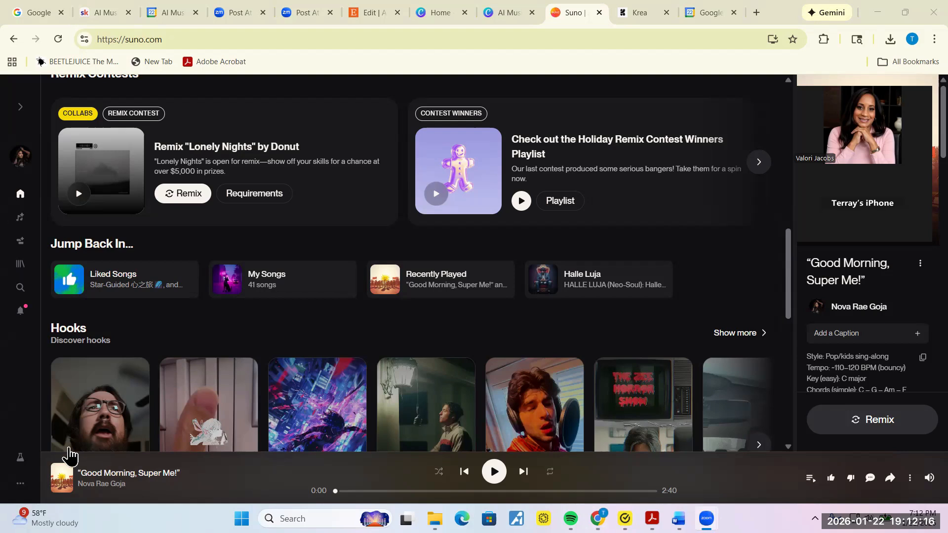
{"action": "left_click", "coordinate": [232, 111]}
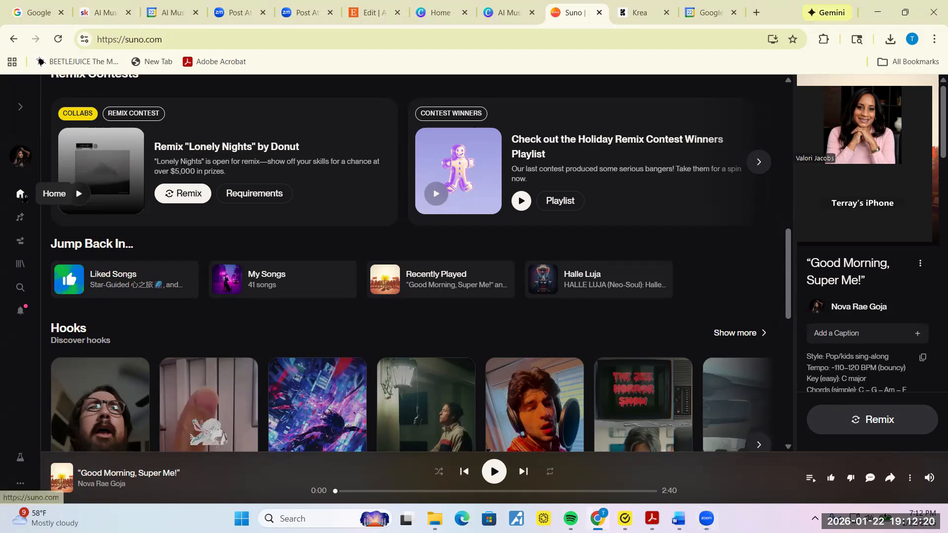
{"action": "scroll", "coordinate": [595, 118], "scroll_direction": "down", "scroll_amount": 4}
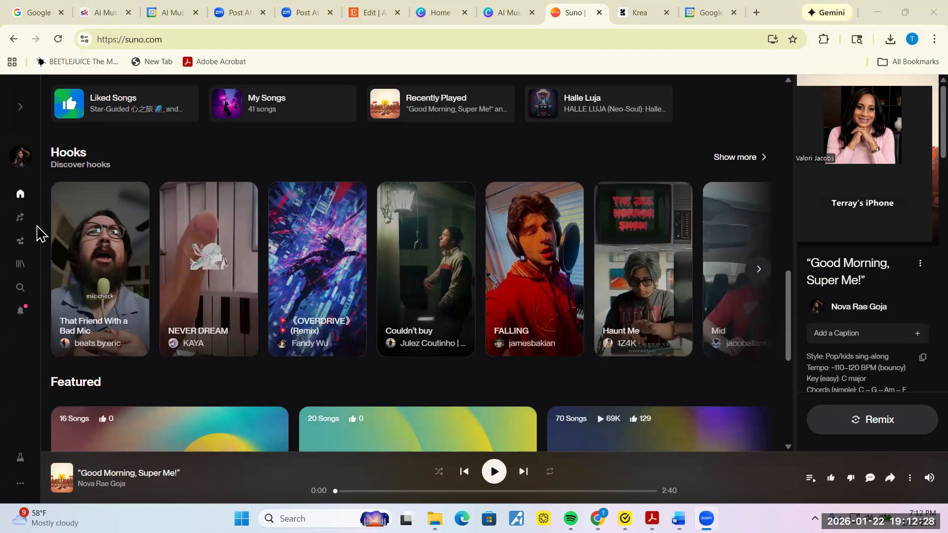
Step: Browse the saved personas in Suno's Library, then go to the Create page
{"action": "left_click", "coordinate": [21, 265]}
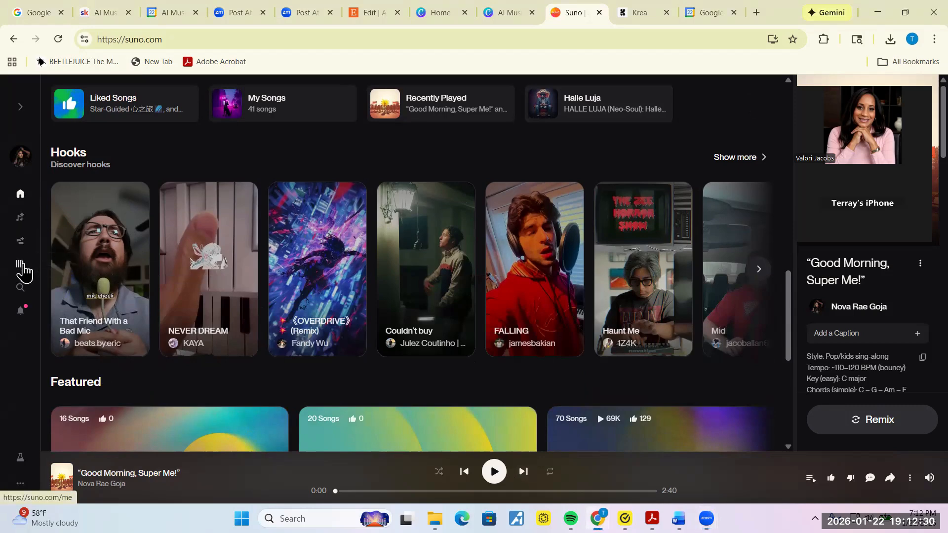
{"action": "left_click", "coordinate": [21, 265]}
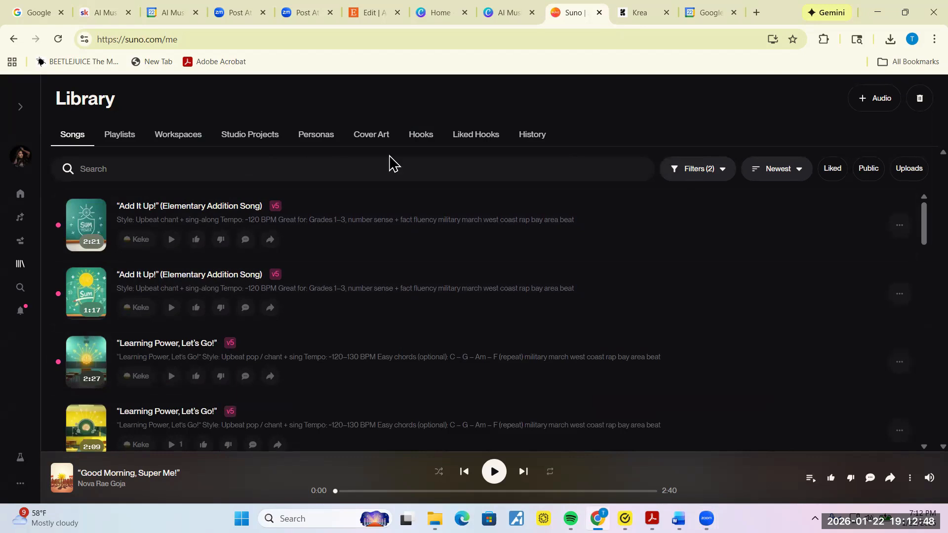
{"action": "left_click", "coordinate": [312, 139]}
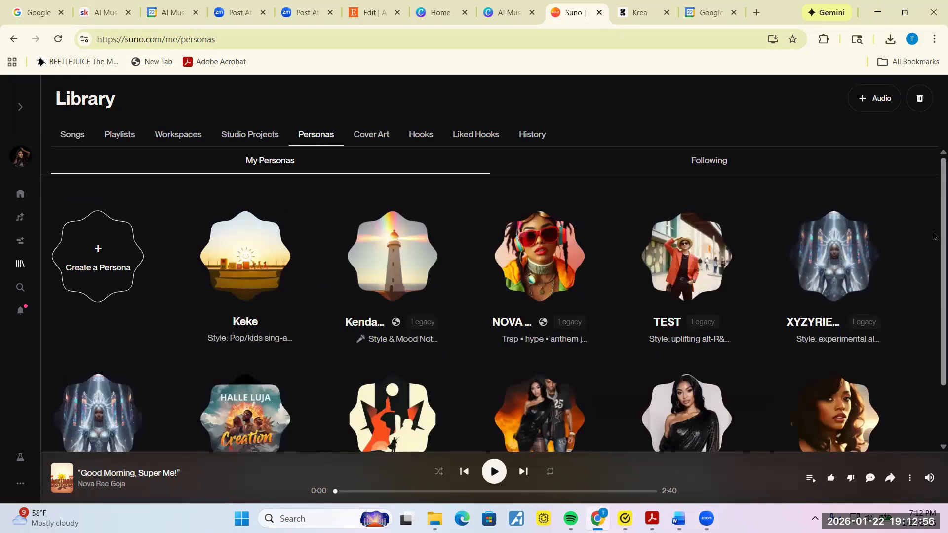
{"action": "scroll", "coordinate": [933, 276], "scroll_direction": "down", "scroll_amount": 1}
{"action": "scroll", "coordinate": [933, 296], "scroll_direction": "down", "scroll_amount": 2}
{"action": "scroll", "coordinate": [933, 346], "scroll_direction": "up", "scroll_amount": 3}
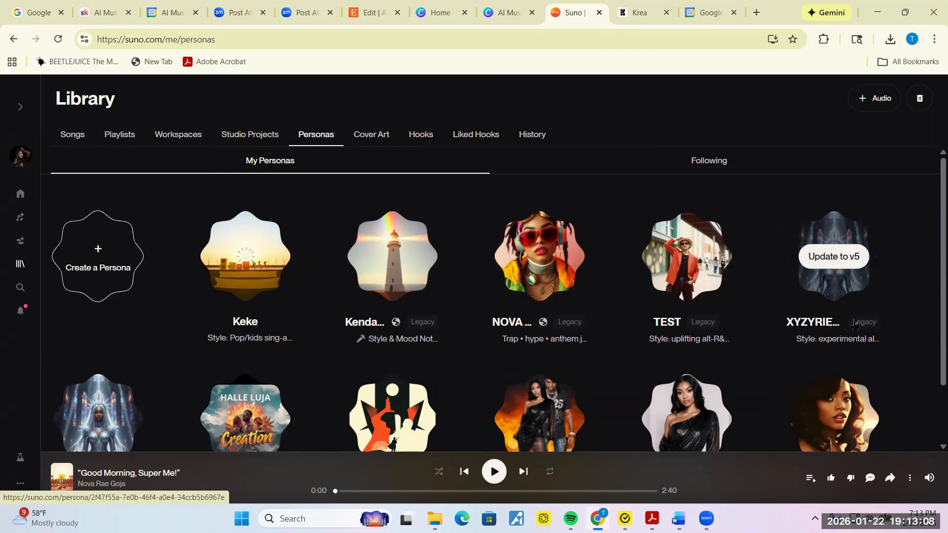
{"action": "scroll", "coordinate": [933, 373], "scroll_direction": "down", "scroll_amount": 2}
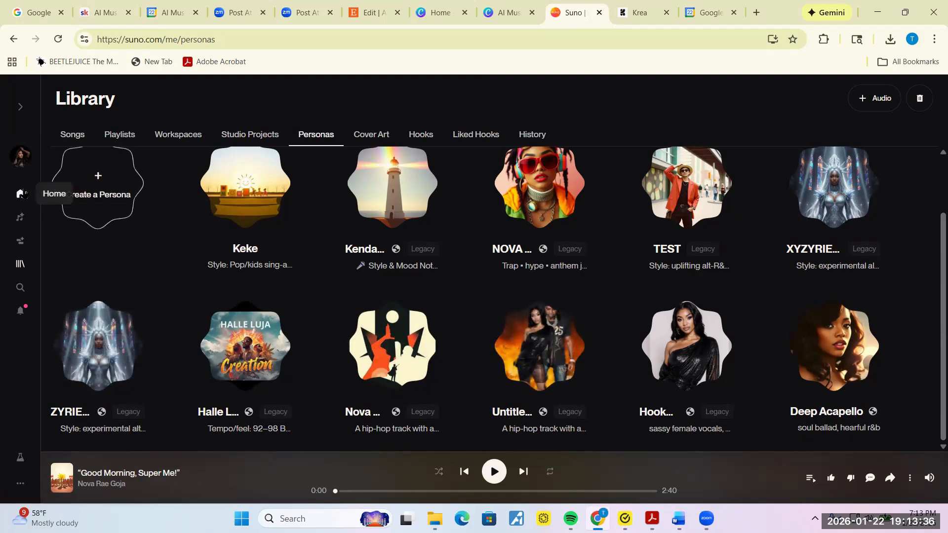
{"action": "left_click", "coordinate": [20, 225]}
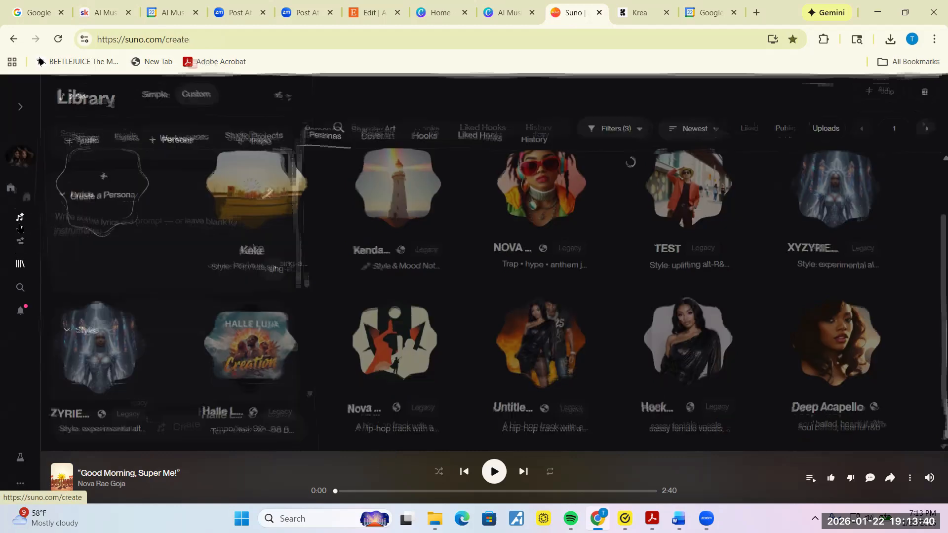
Step: Attach the Deep Acapello persona from the bottom of the Personas list
{"action": "left_click", "coordinate": [174, 150]}
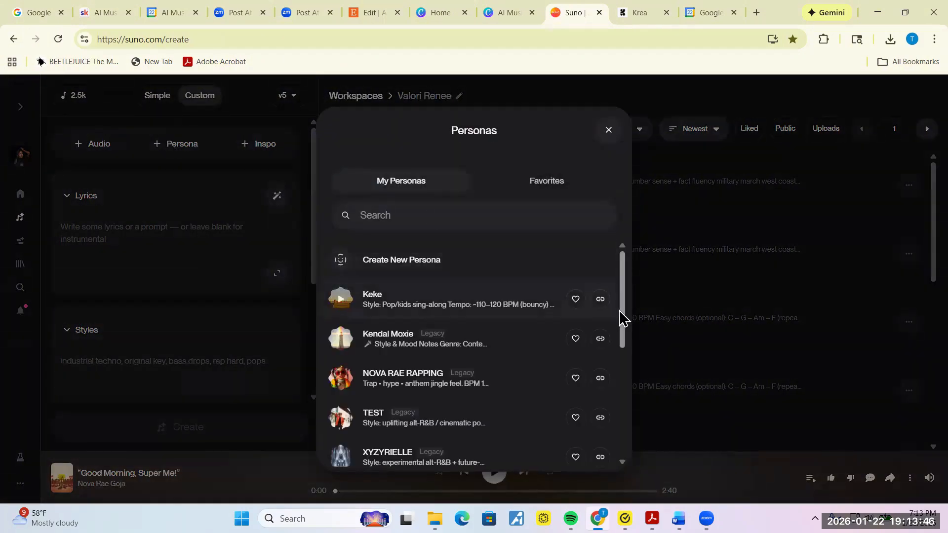
{"action": "scroll", "coordinate": [630, 356], "scroll_direction": "down", "scroll_amount": 3}
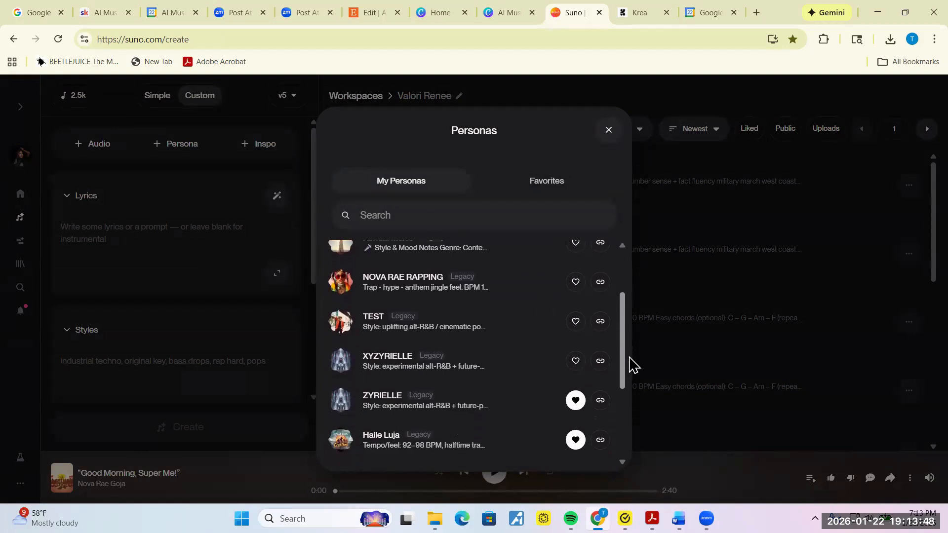
{"action": "scroll", "coordinate": [633, 416], "scroll_direction": "down", "scroll_amount": 2}
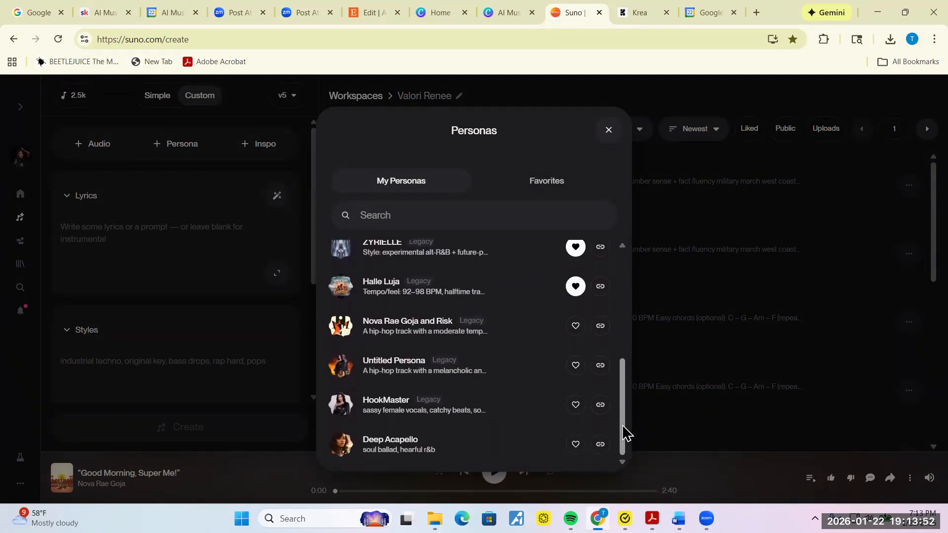
{"action": "left_click", "coordinate": [397, 443]}
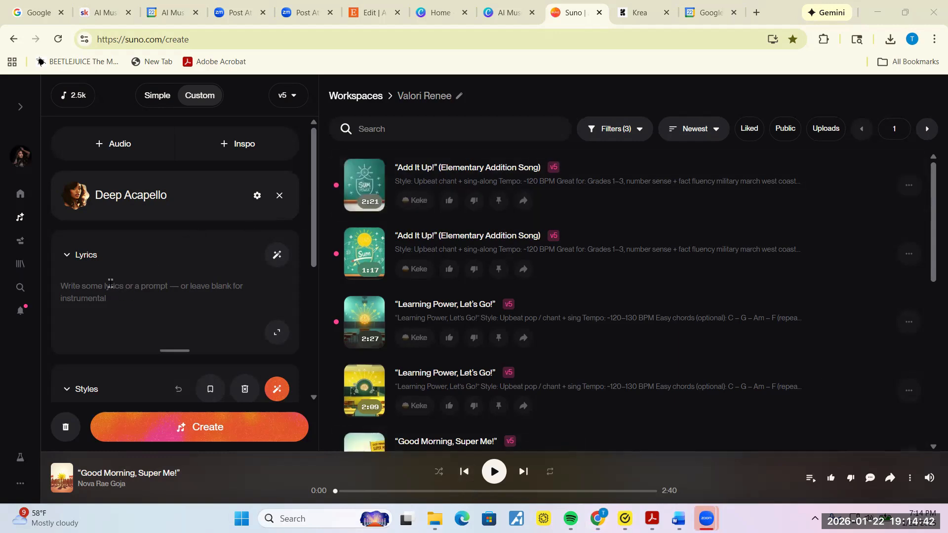
Step: Select the Modern R&B Pop prompt and variations on page 6 of the guide, then minimize Word
{"action": "mouse_move", "coordinate": [678, 518]}
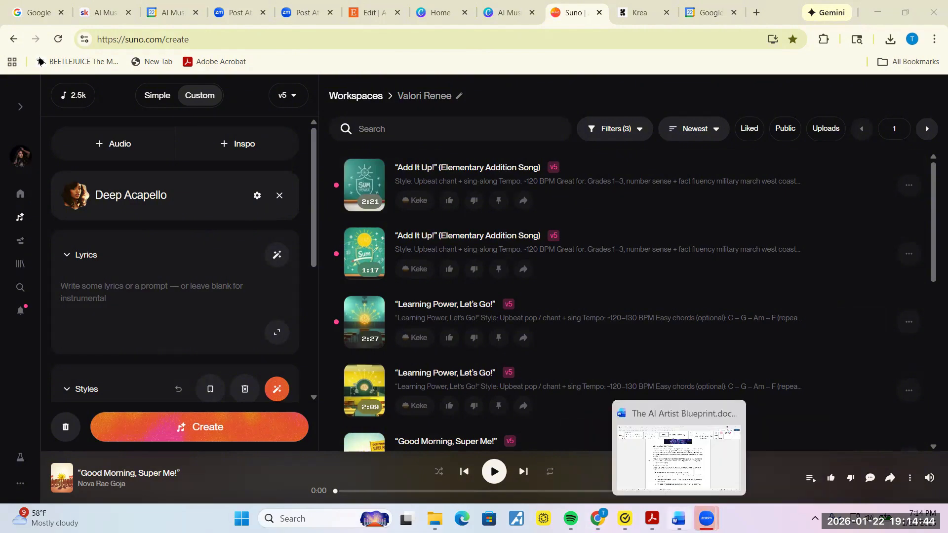
{"action": "left_click", "coordinate": [672, 456]}
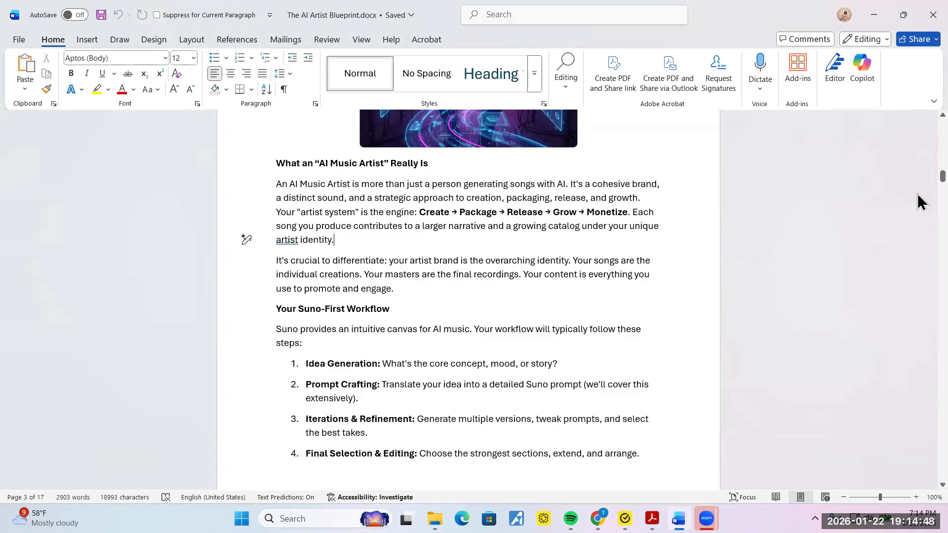
{"action": "left_click_drag", "start_coordinate": [919, 177], "coordinate": [917, 236]}
{"action": "left_click", "coordinate": [465, 270]}
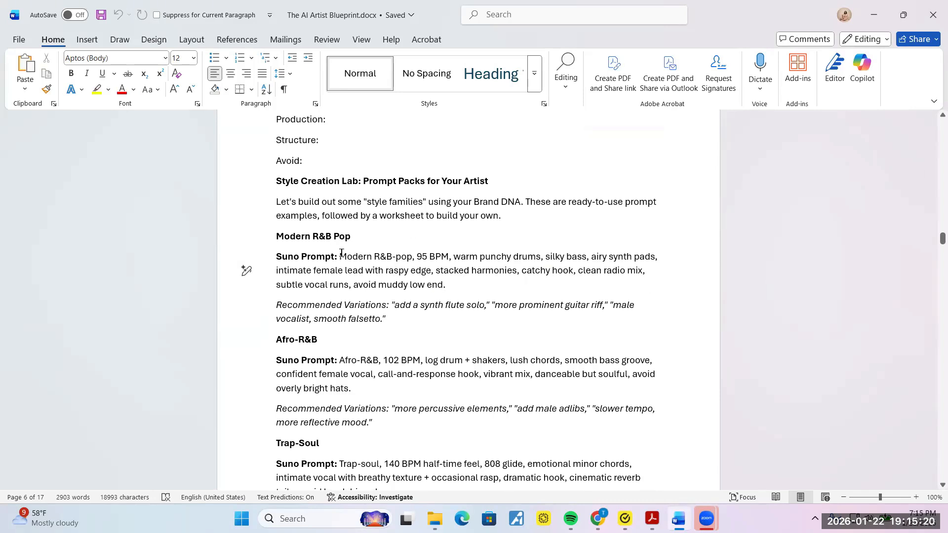
{"action": "left_click_drag", "start_coordinate": [338, 252], "coordinate": [389, 320]}
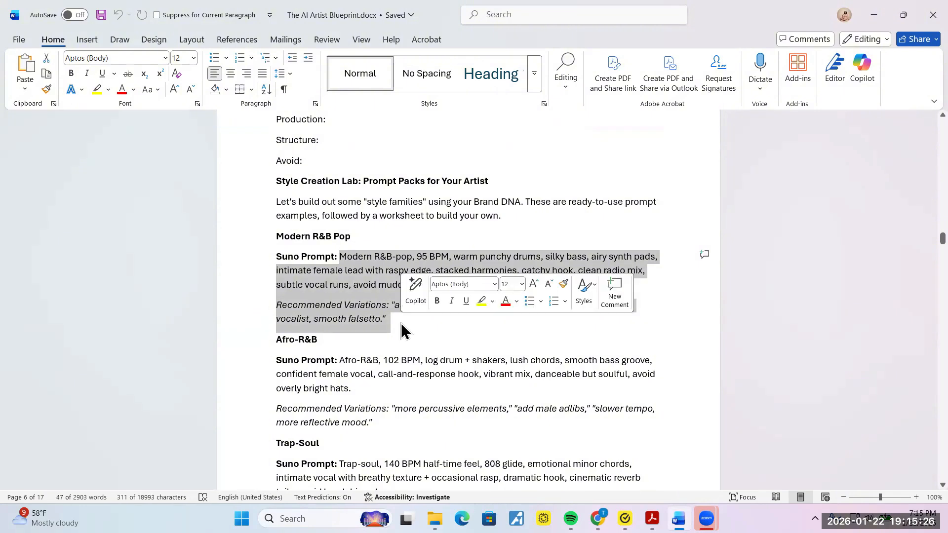
{"action": "left_click", "coordinate": [876, 18]}
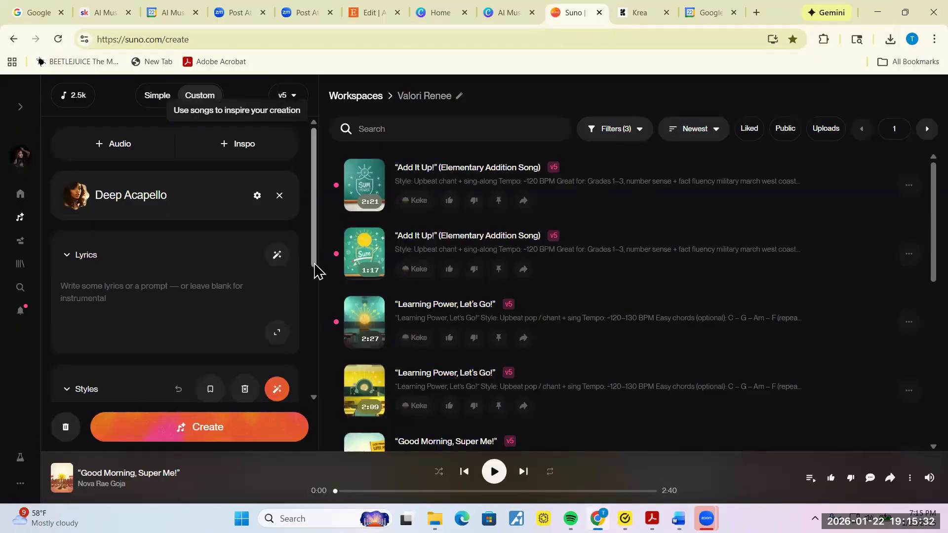
Step: Delete the wrongly pasted link so Styles reads 'soul ballad, hearful r&b,'
{"action": "scroll", "coordinate": [317, 306], "scroll_direction": "down", "scroll_amount": 2}
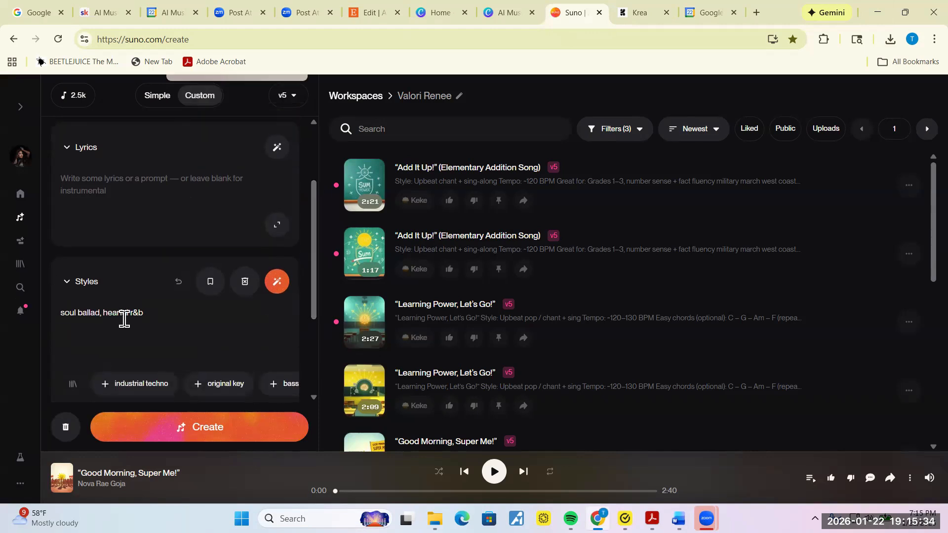
{"action": "left_click_drag", "start_coordinate": [165, 313], "coordinate": [75, 313]}
{"action": "left_click", "coordinate": [158, 313]}
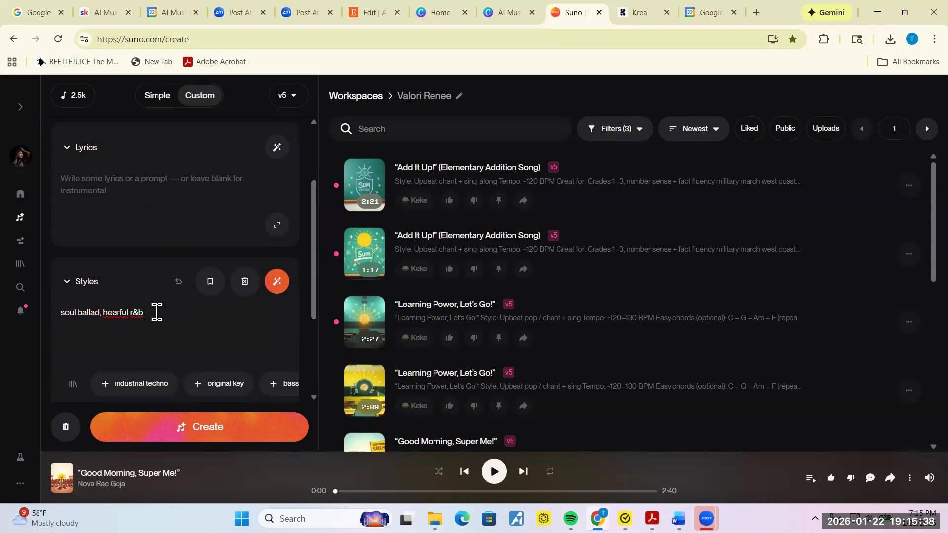
{"action": "key", "text": "Return"}
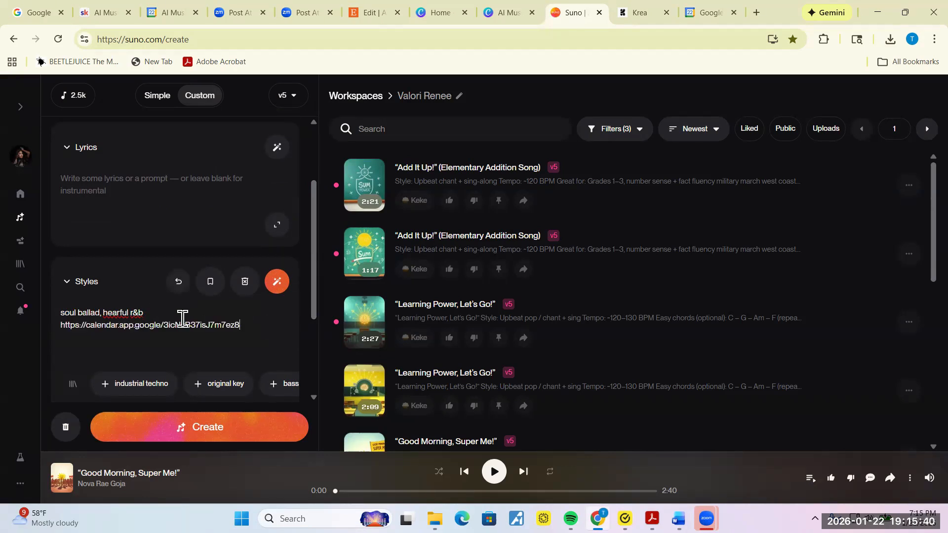
{"action": "left_click_drag", "start_coordinate": [243, 324], "coordinate": [60, 324]}
{"action": "key", "text": "BackSpace"}
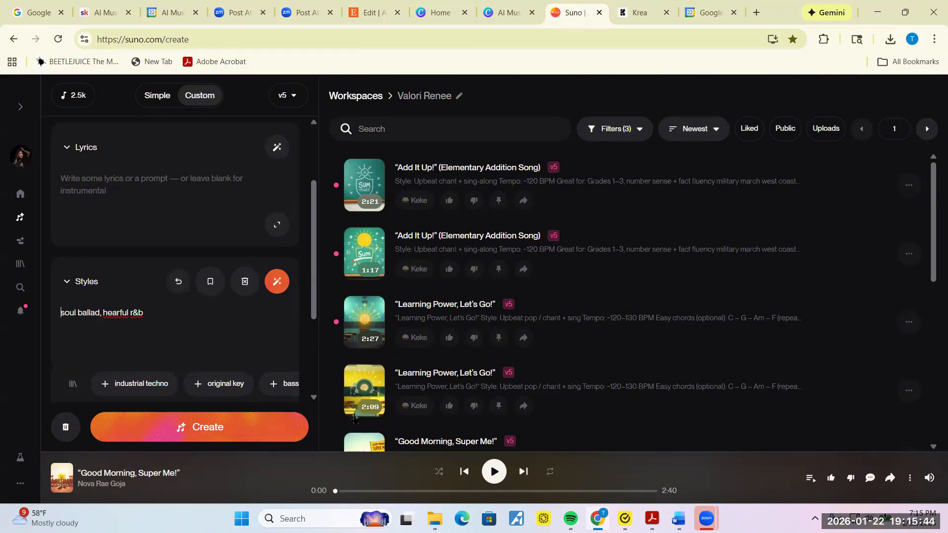
{"action": "key", "text": "ctrl+a"}
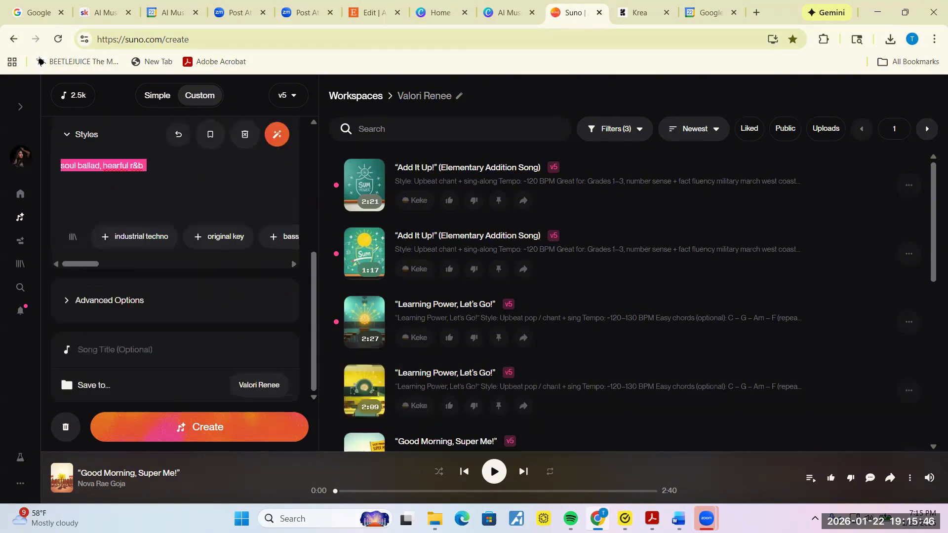
Step: Copy the Modern R&B Pop prompt and its recommended variations from the Word guide
{"action": "key", "text": "alt+Tab"}
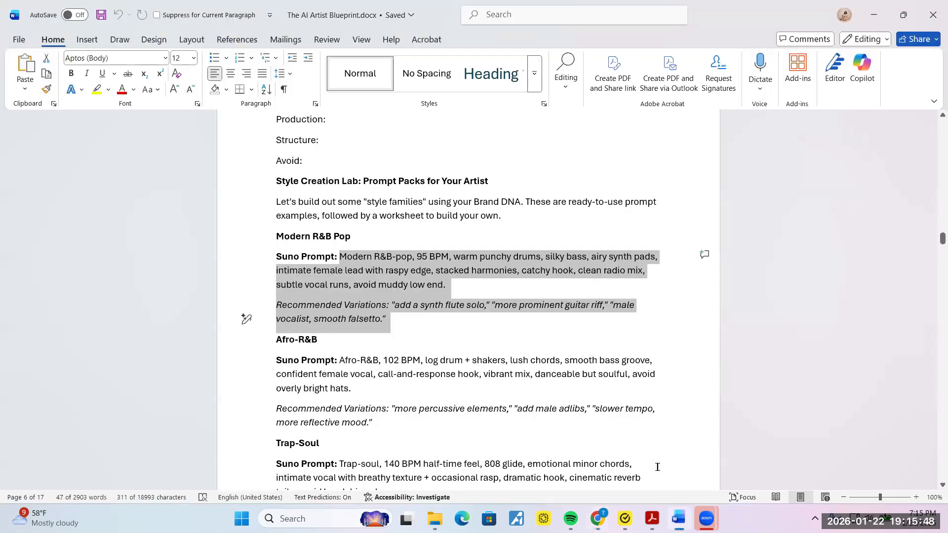
{"action": "left_click", "coordinate": [432, 287]}
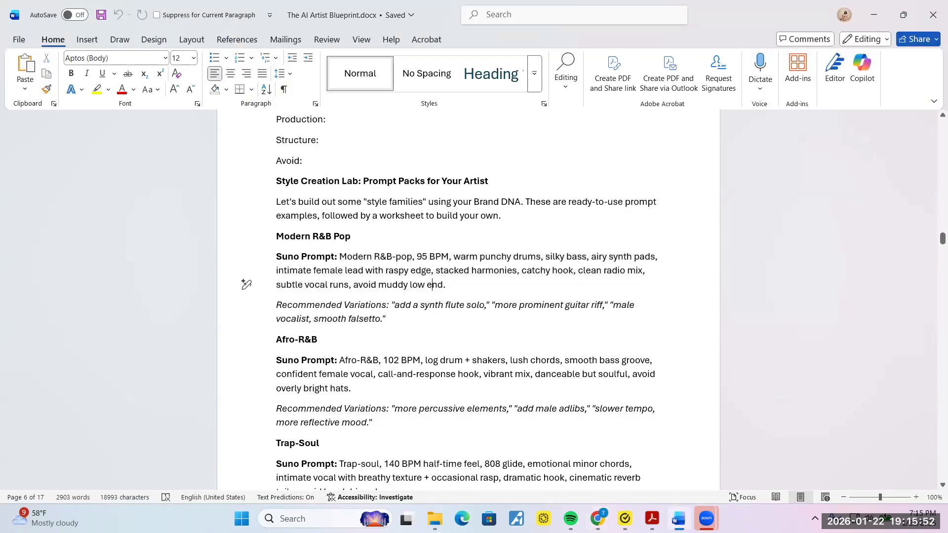
{"action": "left_click_drag", "start_coordinate": [389, 319], "coordinate": [343, 257]}
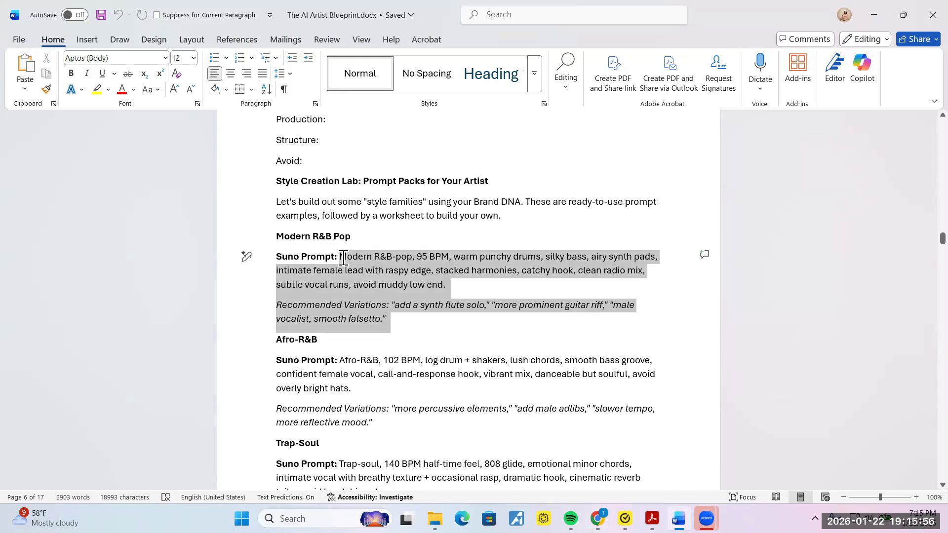
{"action": "left_click_drag", "start_coordinate": [344, 258], "coordinate": [344, 259]}
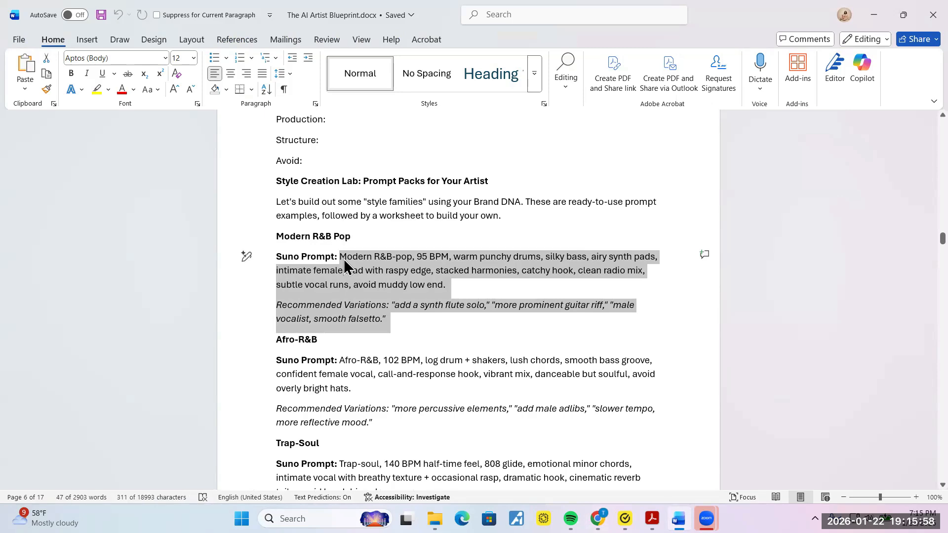
{"action": "key", "text": "ctrl+c"}
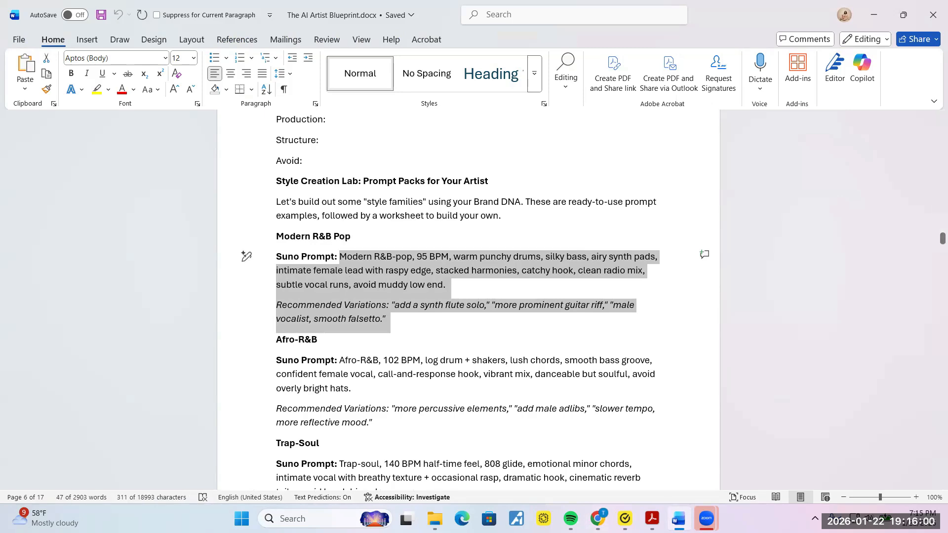
{"action": "key", "text": "alt+Tab"}
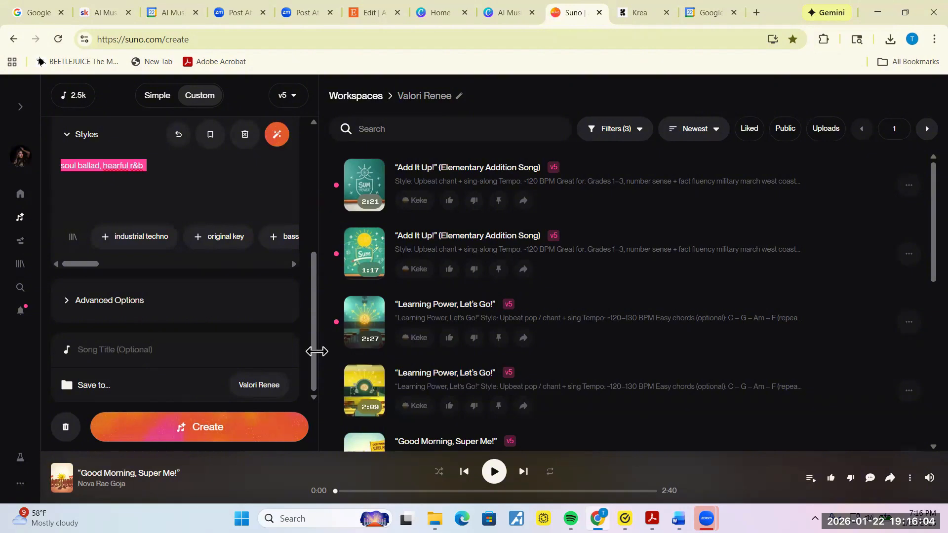
Step: Paste the Modern R&B Pop prompt after the existing styles and expand Advanced Options
{"action": "left_click_drag", "start_coordinate": [316, 353], "coordinate": [317, 332]}
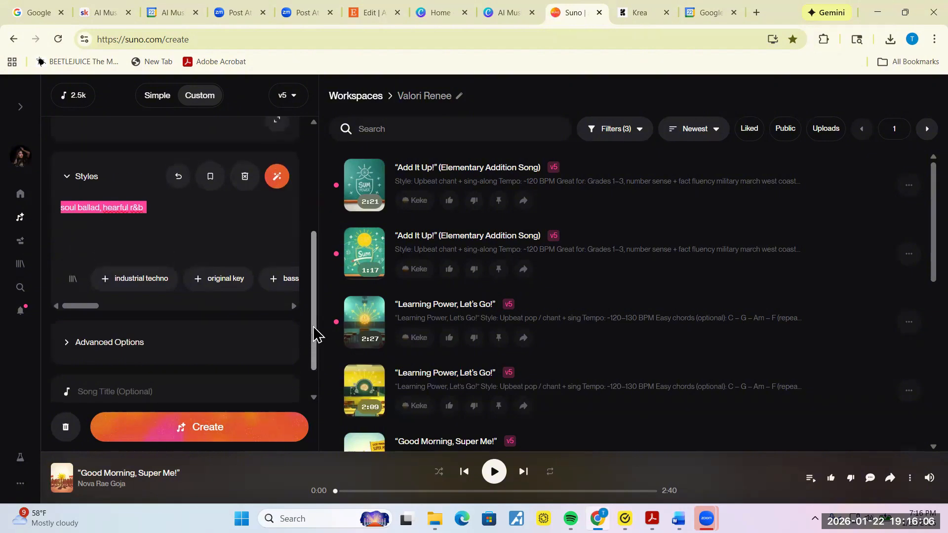
{"action": "left_click", "coordinate": [202, 225]}
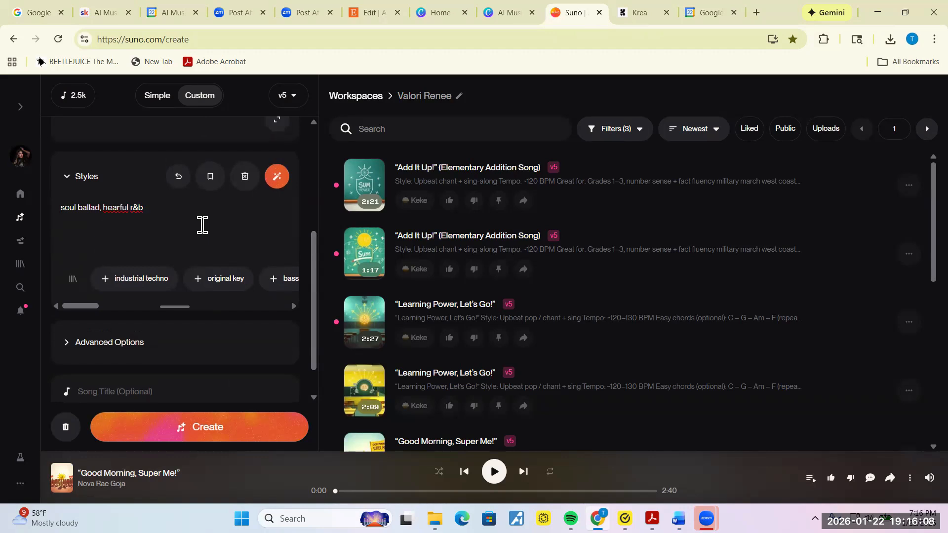
{"action": "key", "text": "ctrl+v"}
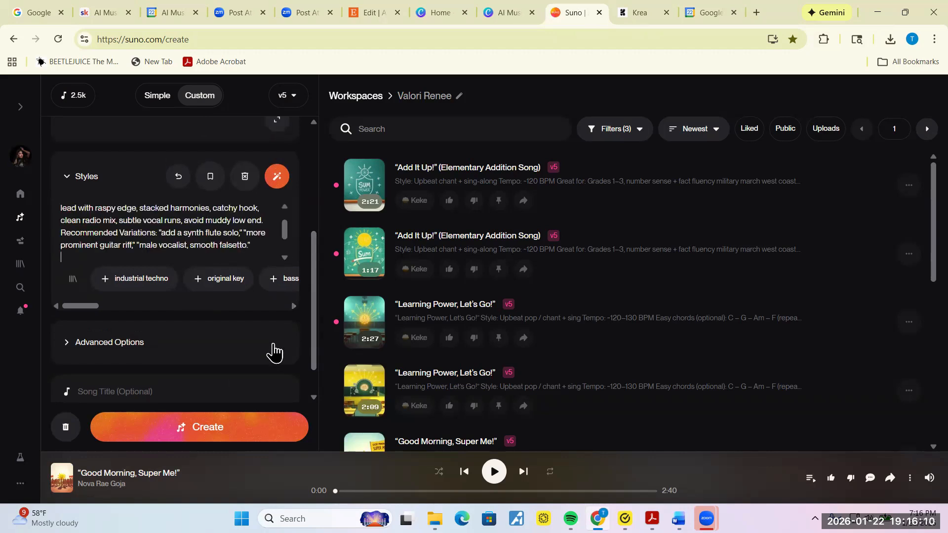
{"action": "left_click", "coordinate": [69, 346]}
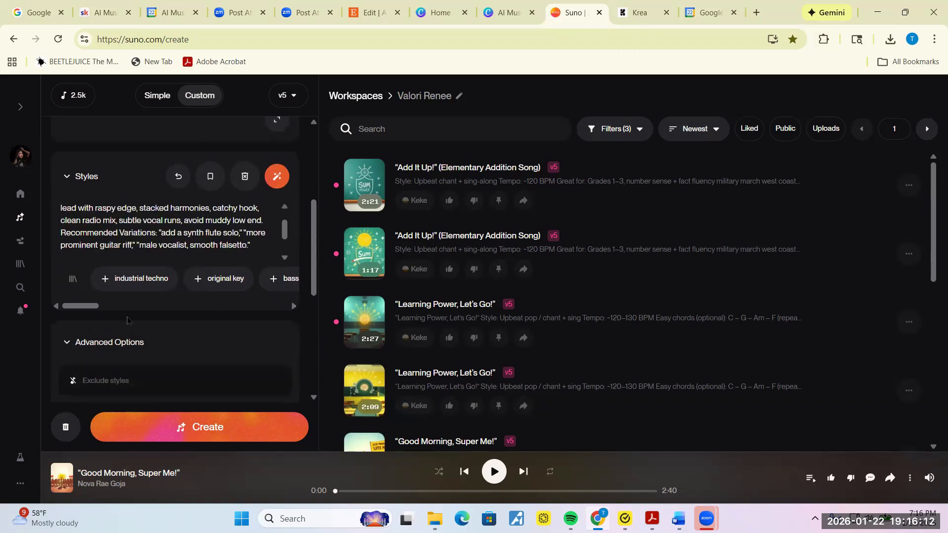
{"action": "left_click_drag", "start_coordinate": [314, 285], "coordinate": [315, 383]}
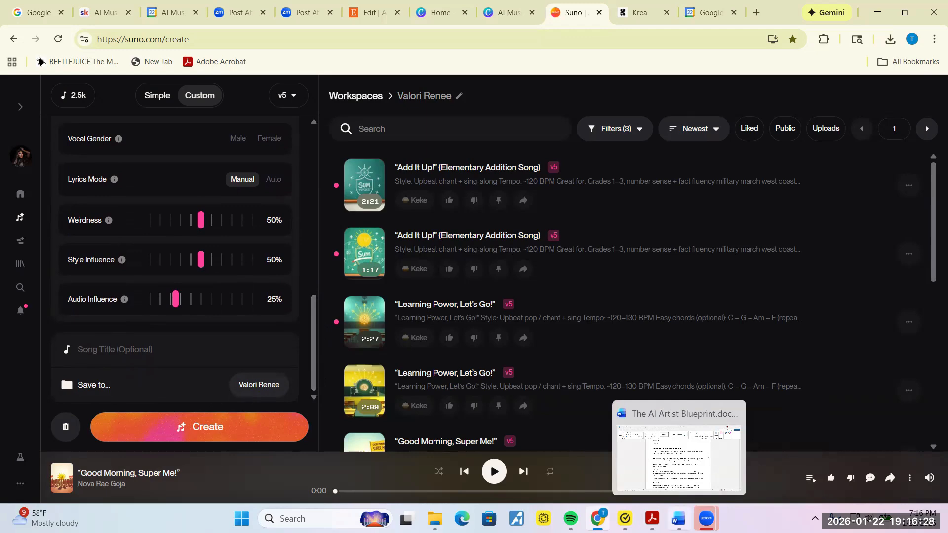
{"action": "left_click", "coordinate": [678, 519]}
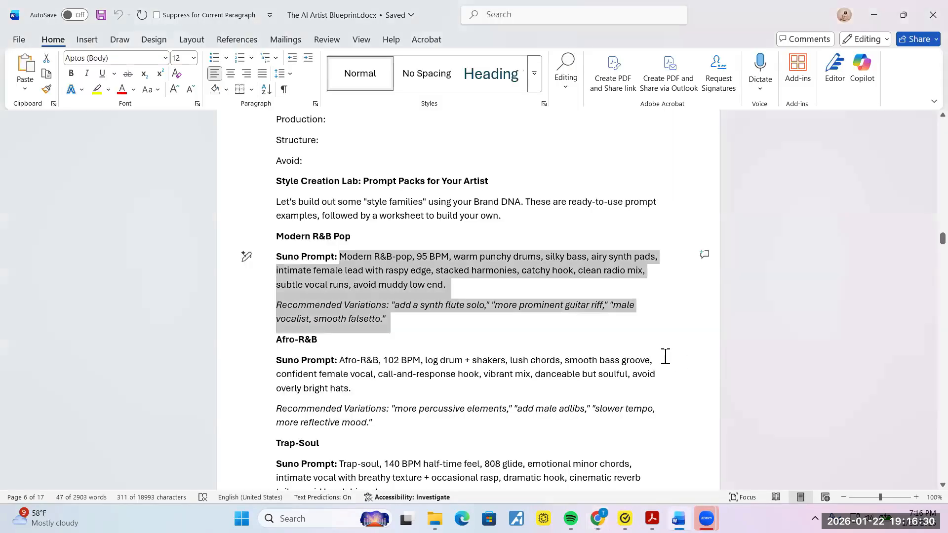
Step: Read past the Lyric Templates and Chapter 4 checklist to the guide's last page
{"action": "key", "text": "Down"}
{"action": "key", "text": "Down"}
{"action": "key", "text": "Down"}
{"action": "key", "text": "Down"}
{"action": "key", "text": "Down"}
{"action": "key", "text": "Down"}
{"action": "key", "text": "Down"}
{"action": "key", "text": "Down"}
{"action": "key", "text": "Down"}
{"action": "key", "text": "Down"}
{"action": "key", "text": "Down"}
{"action": "key", "text": "Down"}
{"action": "key", "text": "Down"}
{"action": "key", "text": "Down"}
{"action": "key", "text": "Down"}
{"action": "key", "text": "Down"}
{"action": "key", "text": "Down"}
{"action": "key", "text": "Down"}
{"action": "key", "text": "Down"}
{"action": "key", "text": "Down"}
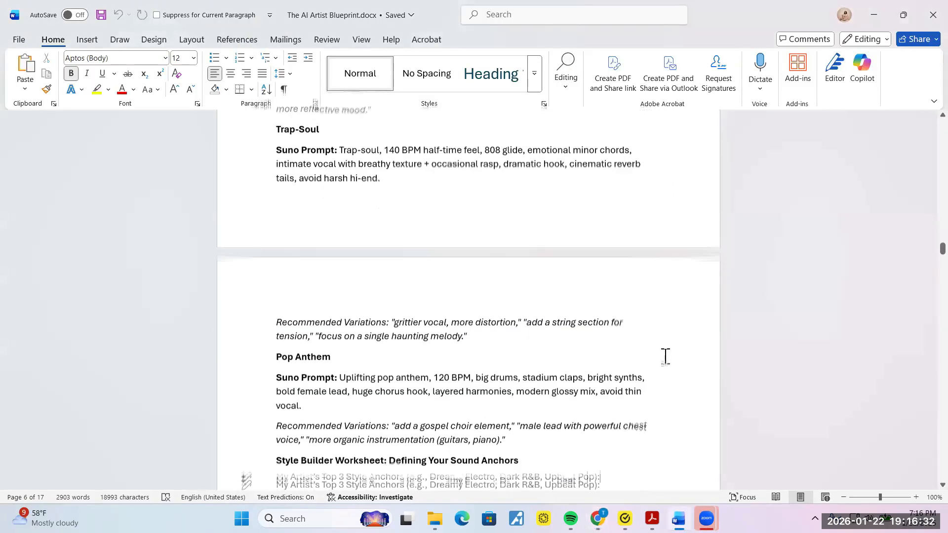
{"action": "key", "text": "Down"}
{"action": "key", "text": "Down"}
{"action": "key", "text": "Down"}
{"action": "key", "text": "Down"}
{"action": "key", "text": "Down"}
{"action": "key", "text": "Down"}
{"action": "key", "text": "Down"}
{"action": "key", "text": "Down"}
{"action": "key", "text": "Down"}
{"action": "key", "text": "Down"}
{"action": "key", "text": "Down"}
{"action": "key", "text": "Down"}
{"action": "key", "text": "Down"}
{"action": "key", "text": "Down"}
{"action": "key", "text": "Down"}
{"action": "key", "text": "Down"}
{"action": "key", "text": "Down"}
{"action": "key", "text": "Down"}
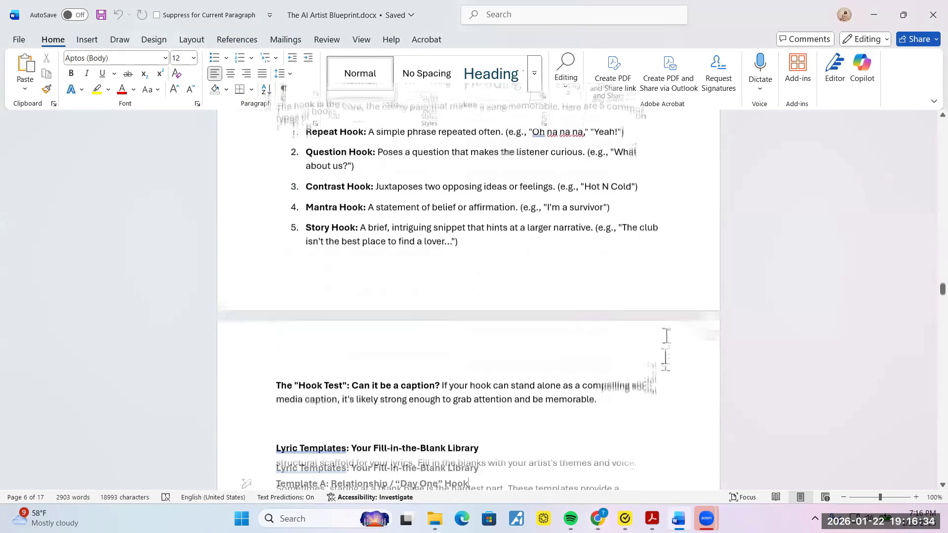
{"action": "key", "text": "Down"}
{"action": "key", "text": "Down"}
{"action": "key", "text": "Down"}
{"action": "key", "text": "Down"}
{"action": "key", "text": "Down"}
{"action": "key", "text": "Down"}
{"action": "key", "text": "Down"}
{"action": "key", "text": "Down"}
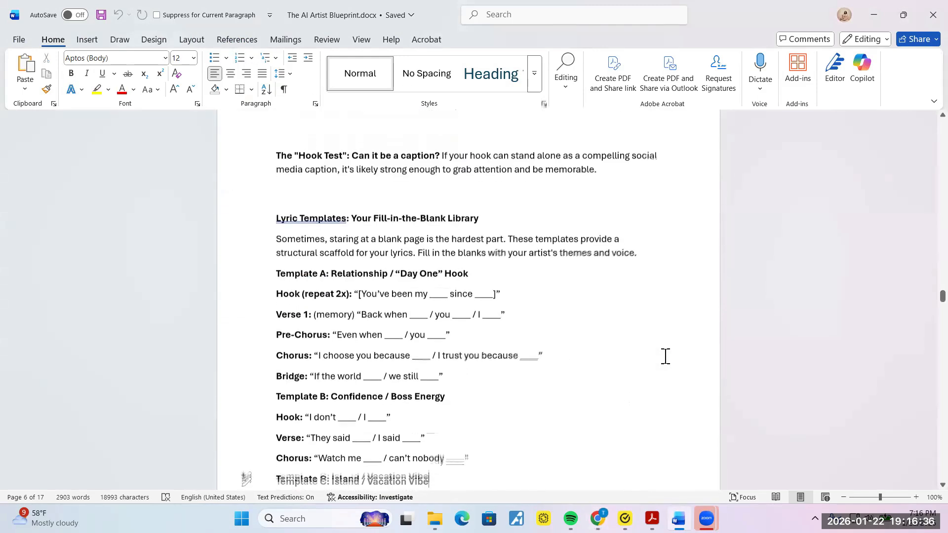
{"action": "key", "text": "Down"}
{"action": "key", "text": "Down"}
{"action": "key", "text": "Down"}
{"action": "key", "text": "Down"}
{"action": "key", "text": "Down"}
{"action": "key", "text": "Down"}
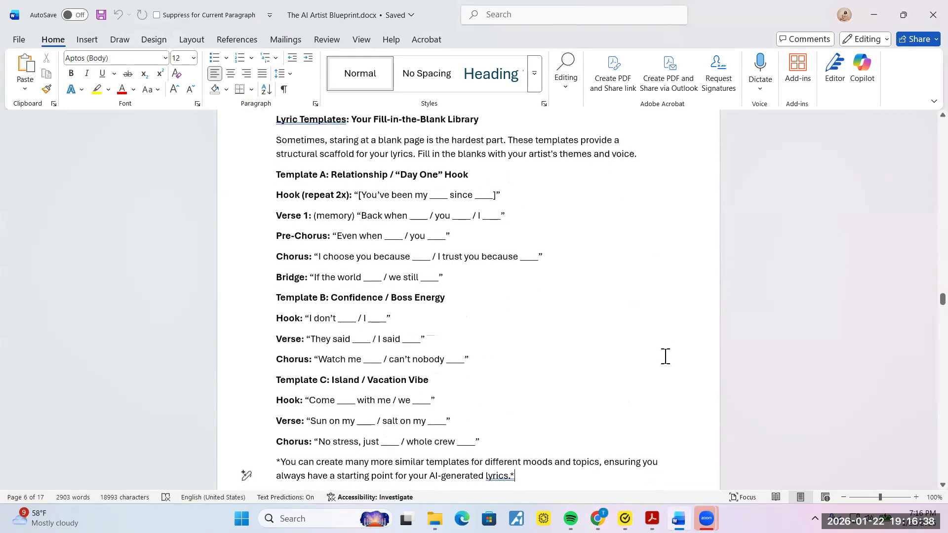
{"action": "key", "text": "Down"}
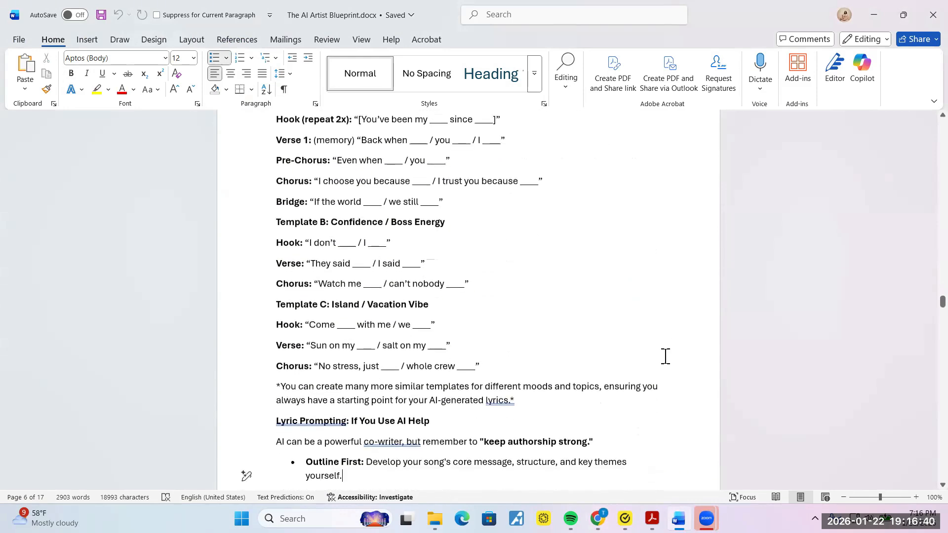
{"action": "key", "text": "Down"}
{"action": "key", "text": "Down"}
{"action": "key", "text": "Down"}
{"action": "key", "text": "Down"}
{"action": "key", "text": "Down"}
{"action": "key", "text": "Down"}
{"action": "key", "text": "Down"}
{"action": "key", "text": "Down"}
{"action": "key", "text": "Down"}
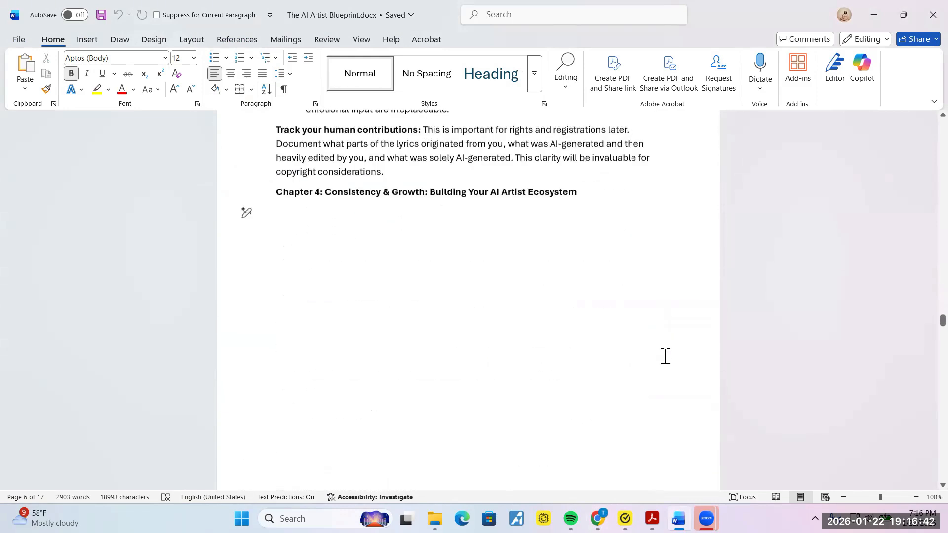
{"action": "key", "text": "Down"}
{"action": "key", "text": "Down"}
{"action": "key", "text": "Down"}
{"action": "key", "text": "Down"}
{"action": "key", "text": "Down"}
{"action": "key", "text": "Down"}
{"action": "key", "text": "Down"}
{"action": "key", "text": "Down"}
{"action": "key", "text": "Down"}
{"action": "key", "text": "Down"}
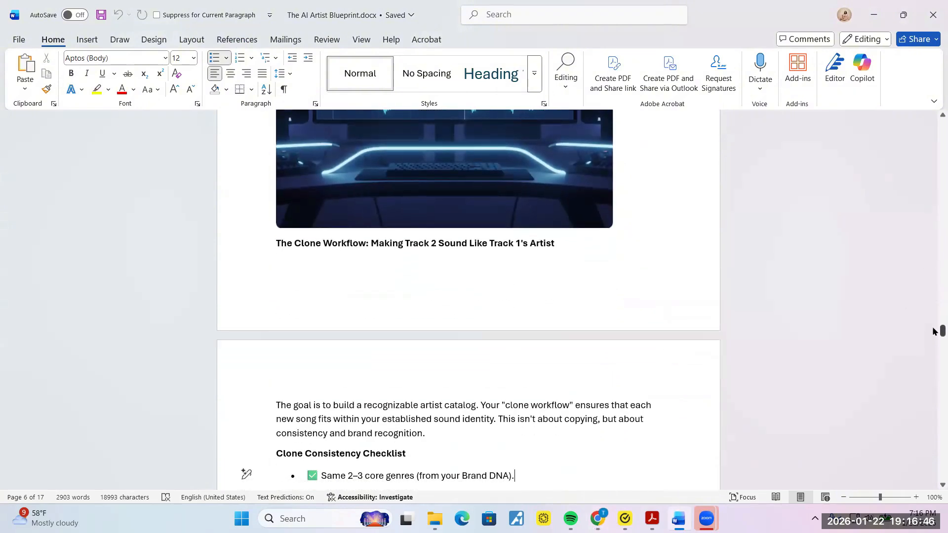
{"action": "left_click_drag", "start_coordinate": [934, 331], "coordinate": [934, 454]}
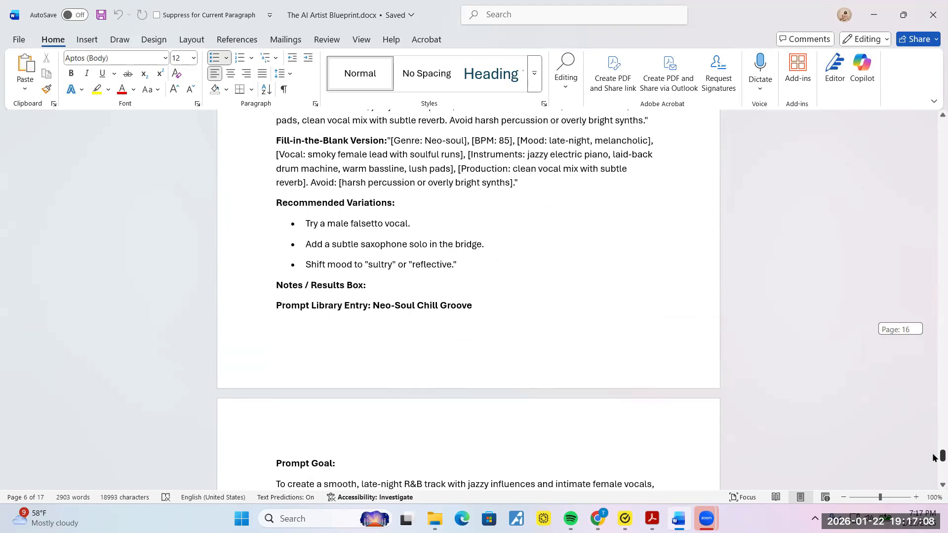
{"action": "left_click_drag", "start_coordinate": [934, 458], "coordinate": [933, 468]}
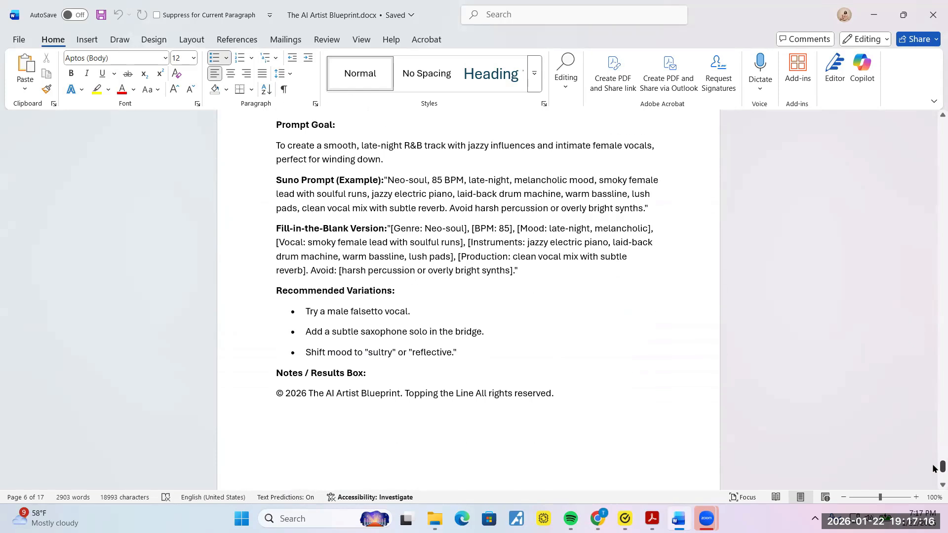
{"action": "left_click", "coordinate": [577, 292]}
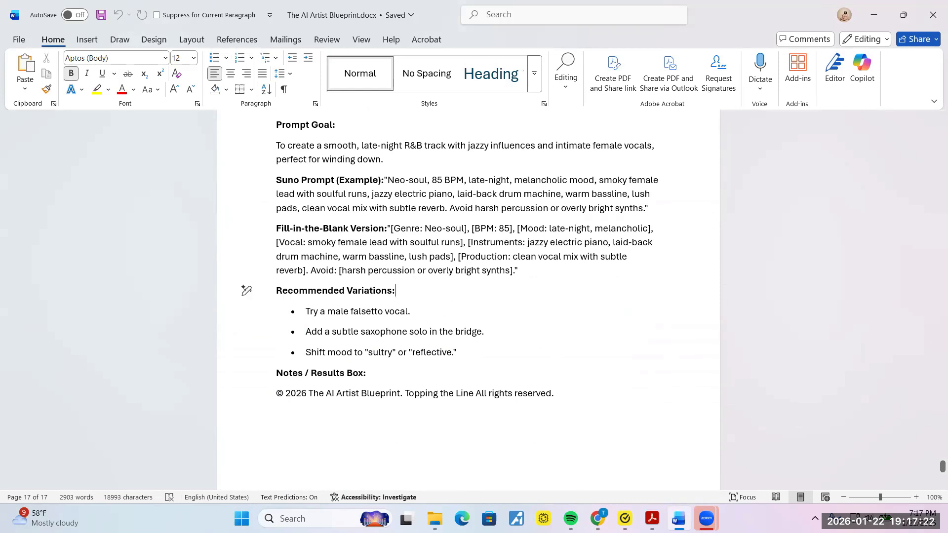
{"action": "left_click", "coordinate": [598, 518]}
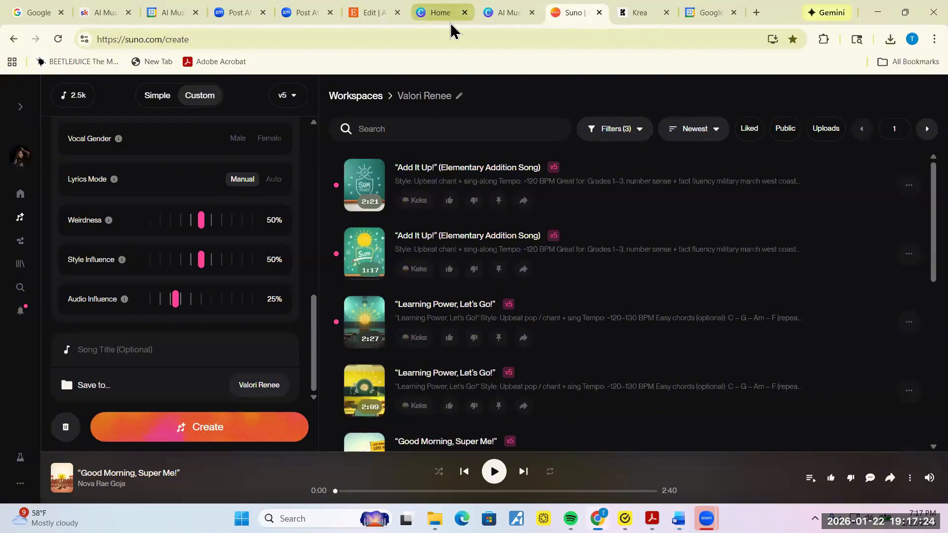
Step: Open ChatGPT from the shortcut tile on a new Chrome tab
{"action": "left_click", "coordinate": [757, 14]}
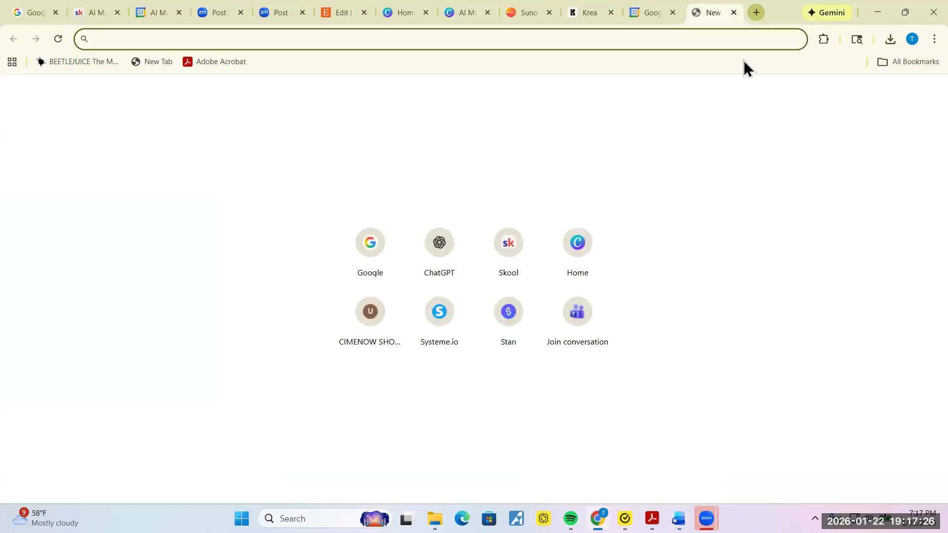
{"action": "left_click", "coordinate": [438, 244]}
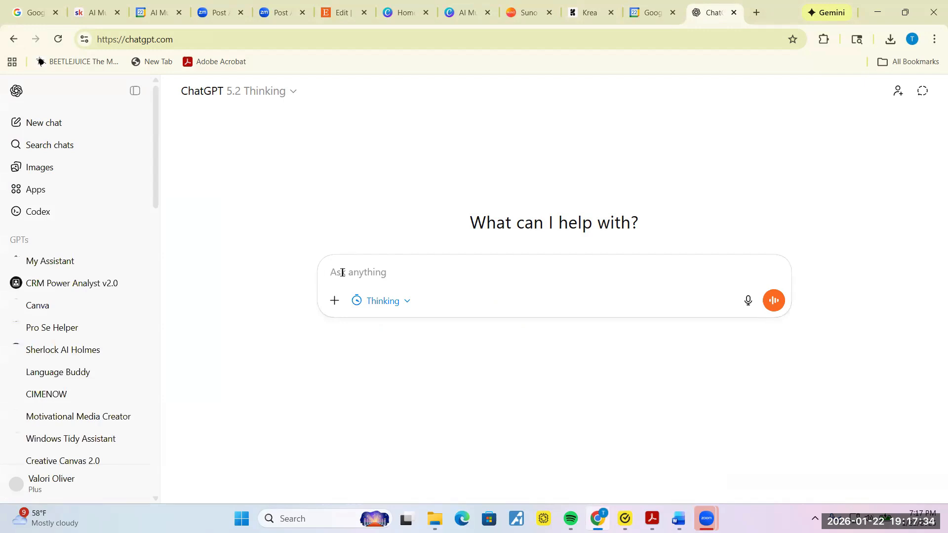
Step: Draft a prompt asking for a soulful R&B song about relationship pain with high long vocals
{"action": "type", "text": "Creat"}
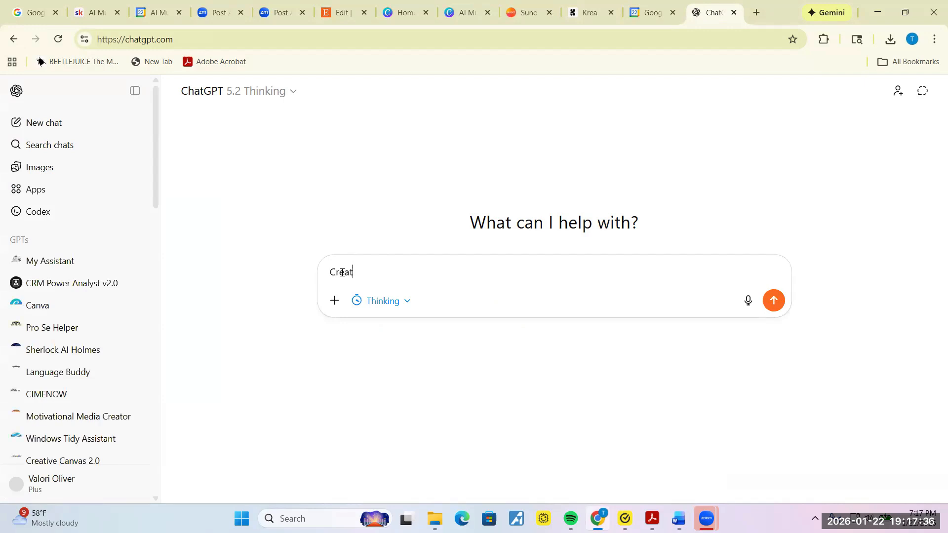
{"action": "type", "text": "e a soulful "}
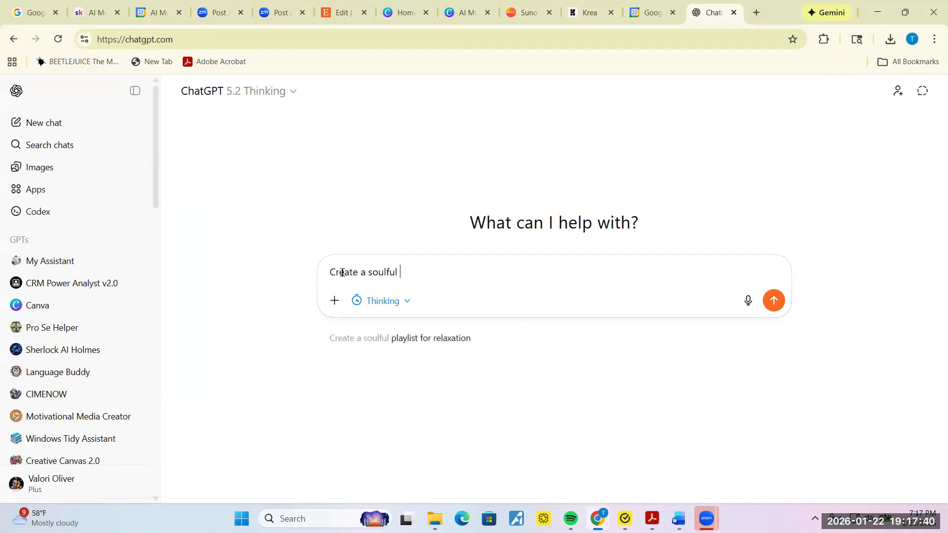
{"action": "type", "text": "R*"}
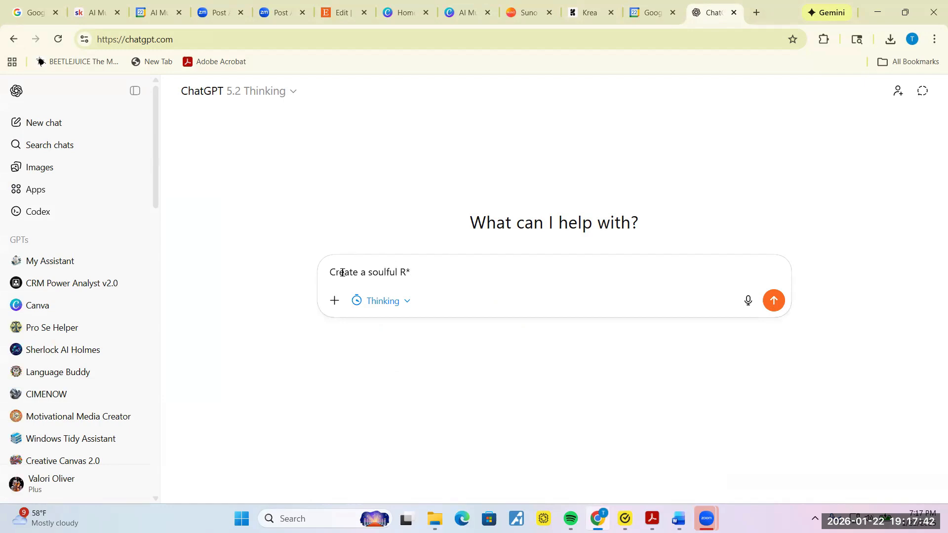
{"action": "key", "text": "BackSpace"}
{"action": "type", "text": "&B song. I am in a relationship and "}
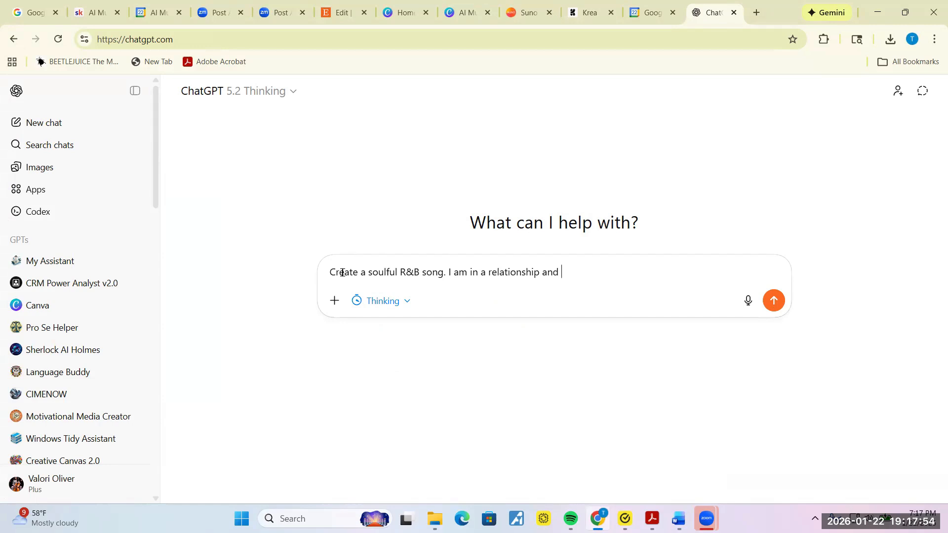
{"action": "type", "text": "it gets tough sometimes."}
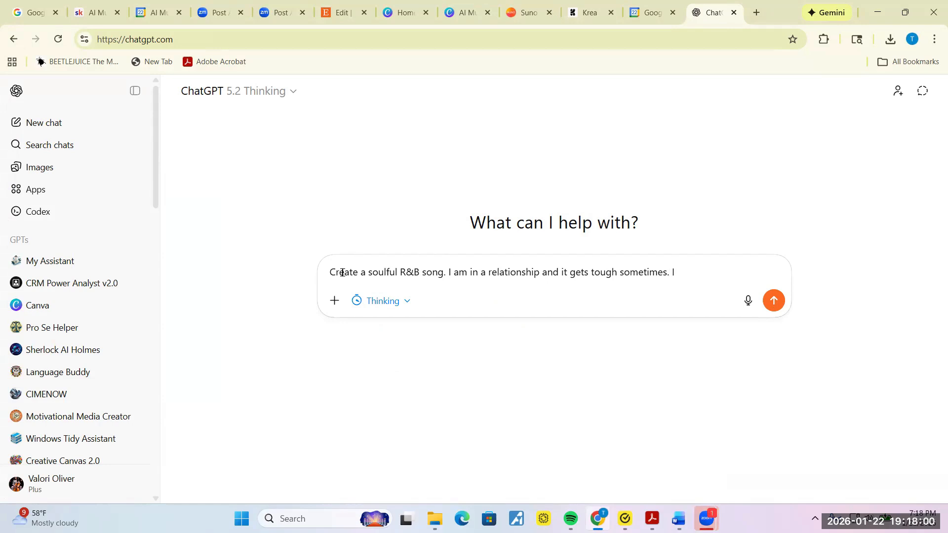
{"action": "type", "text": " I sign"}
{"action": "key", "text": "BackSpace"}
{"action": "key", "text": "BackSpace"}
{"action": "type", "text": "ng my heart out in this "}
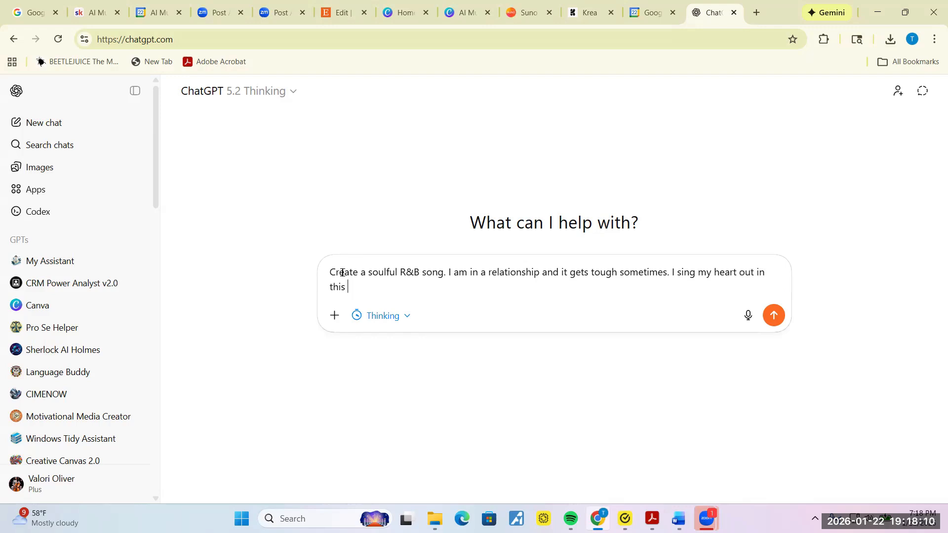
{"action": "type", "text": "song with high long "}
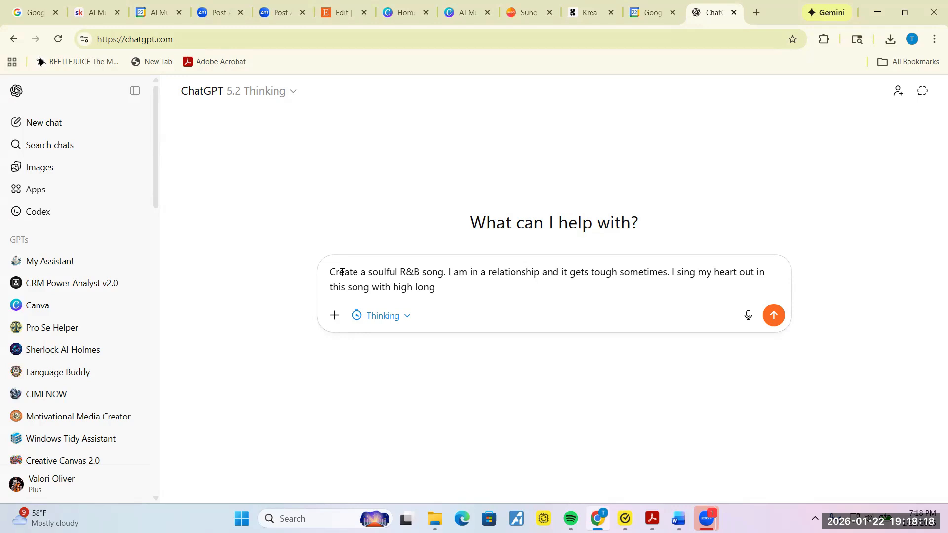
{"action": "type", "text": "vocals about the pain "}
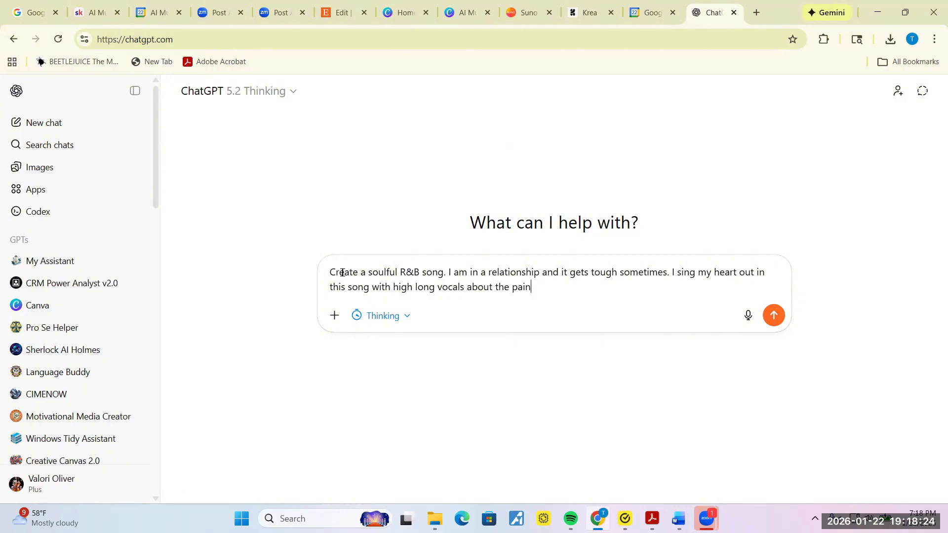
{"action": "type", "text": "I feel. I am tired of being hurt."}
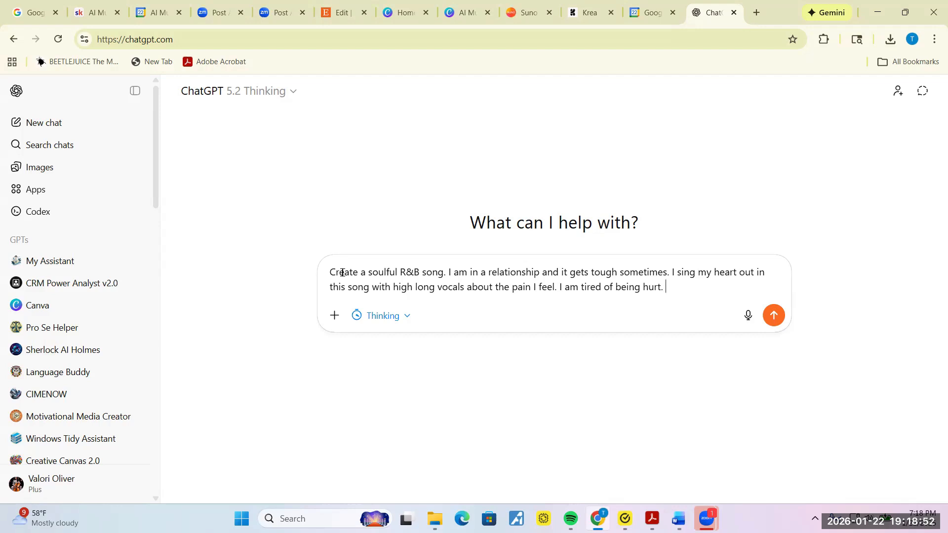
{"action": "type", "text": "am w"}
{"action": "type", "text": "a"}
Step: Add the line about longing for a long-term companion who treats me right and loves me because I deserve it
{"action": "key", "text": "BackSpace"}
{"action": "key", "text": "BackSpace"}
{"action": "type", "text": "longing for a long term"}
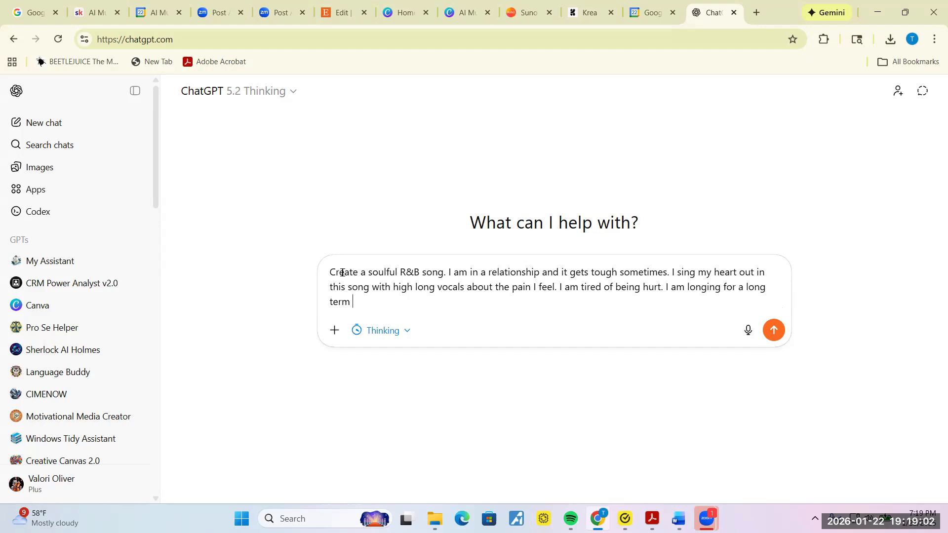
{"action": "type", "text": " companion that treats me "}
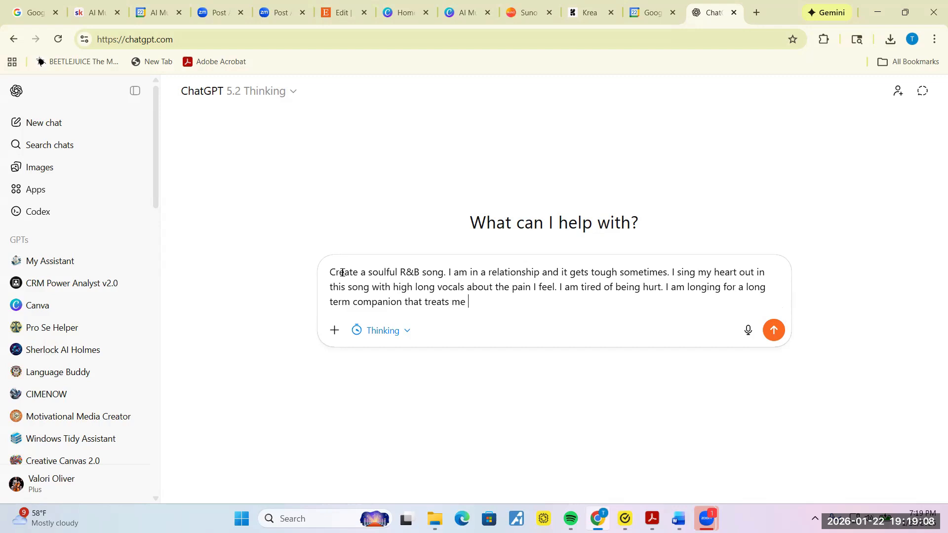
{"action": "type", "text": "right. that loves me b"}
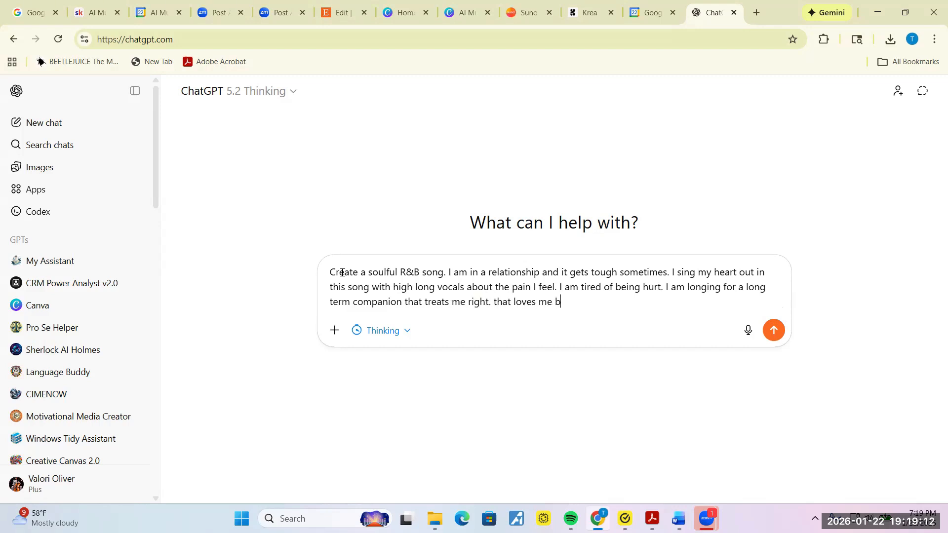
{"action": "type", "text": "ecause I deserve to be loved."}
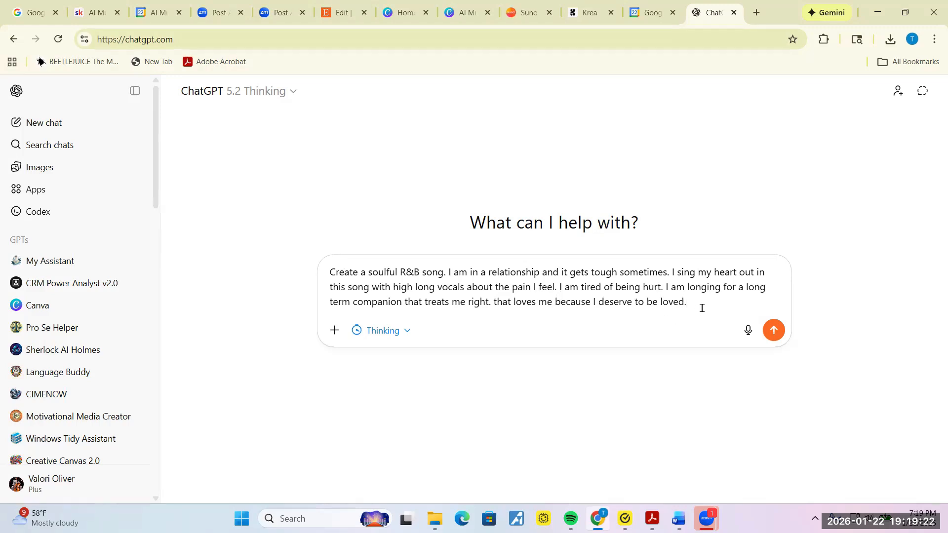
{"action": "type", "text": "C"}
Step: Add the hook "I'm leaving you, it's what I gotta do" with its follow-up lines and send the request
{"action": "key", "text": "BackSpace"}
{"action": "type", "text": "Hook is I'm leaving you"}
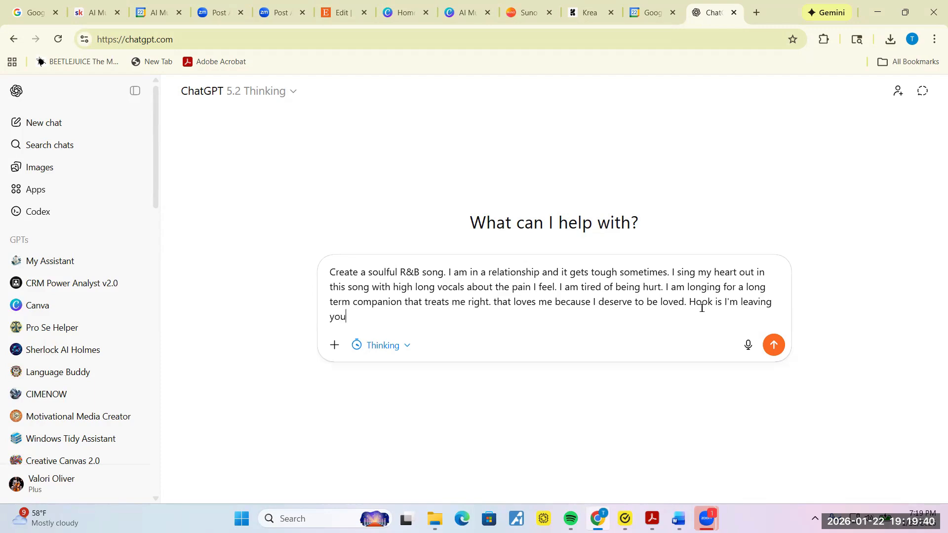
{"action": "type", "text": " its what I gotta do, to work on th"}
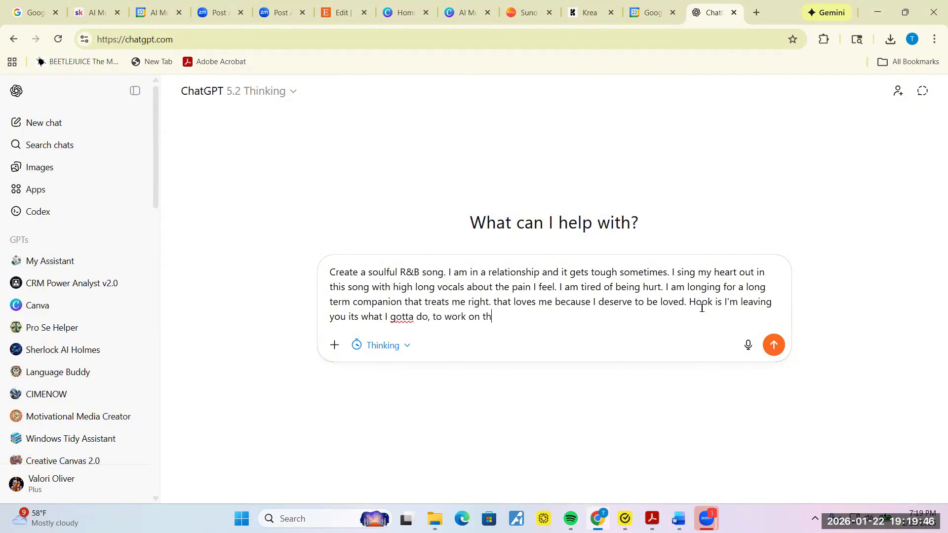
{"action": "type", "text": "ings for me and you. Tru"}
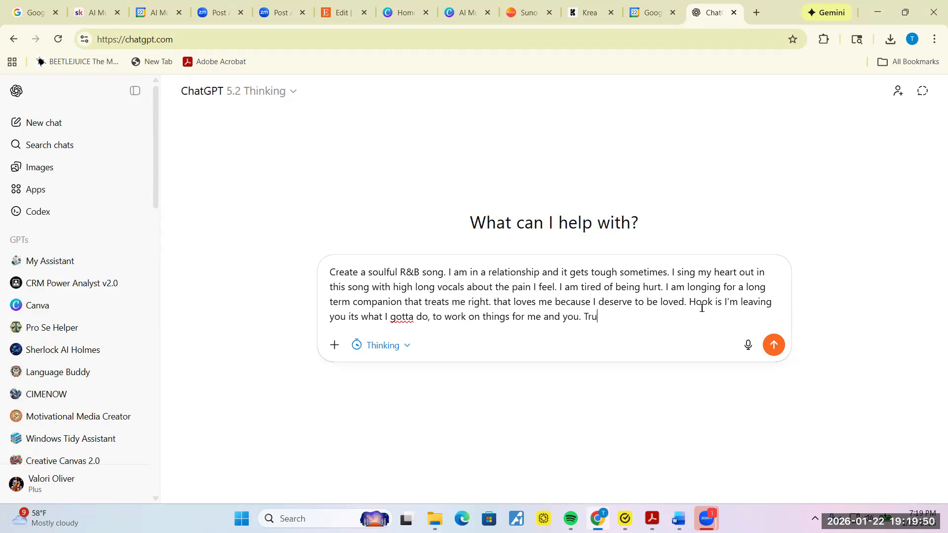
{"action": "type", "text": "st me baby what we;"}
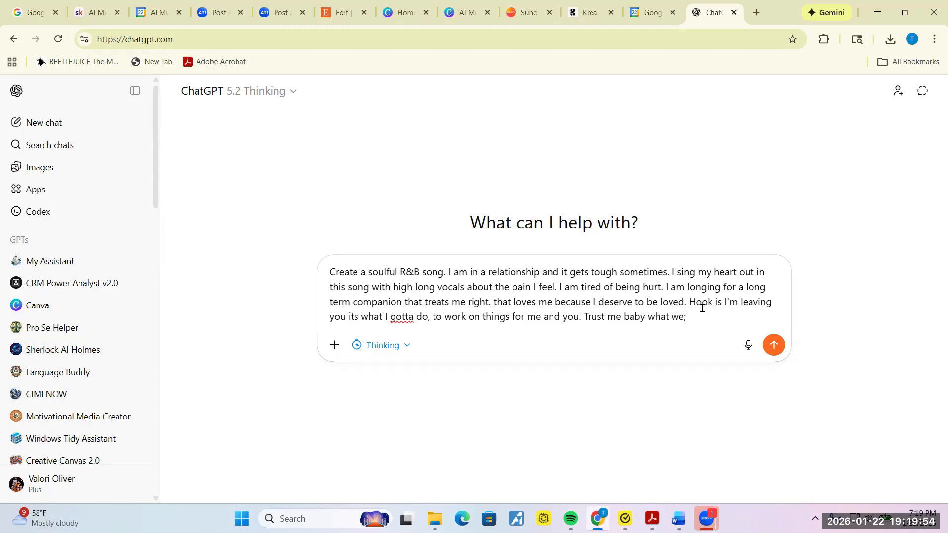
{"action": "key", "text": "BackSpace"}
{"action": "type", "text": "'ve been through aint wort"}
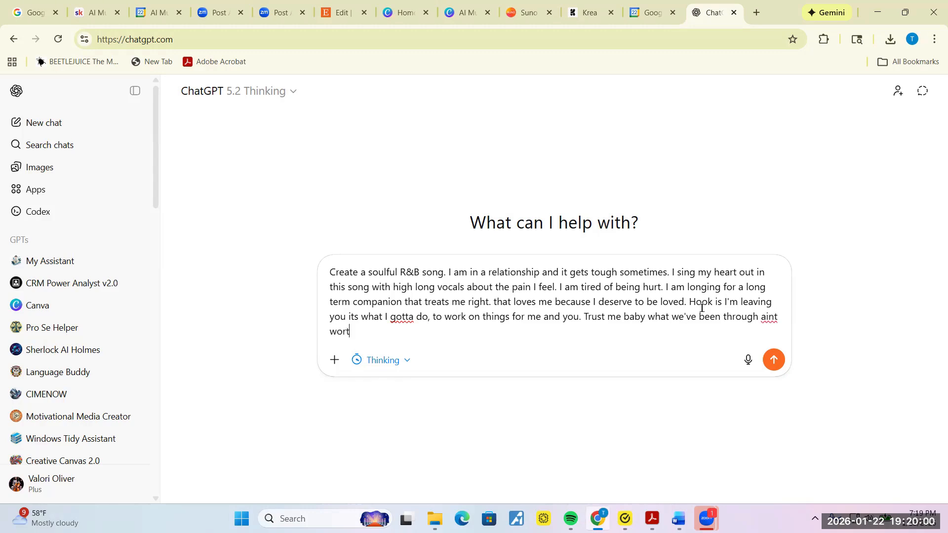
{"action": "type", "text": "h the pain of me being"}
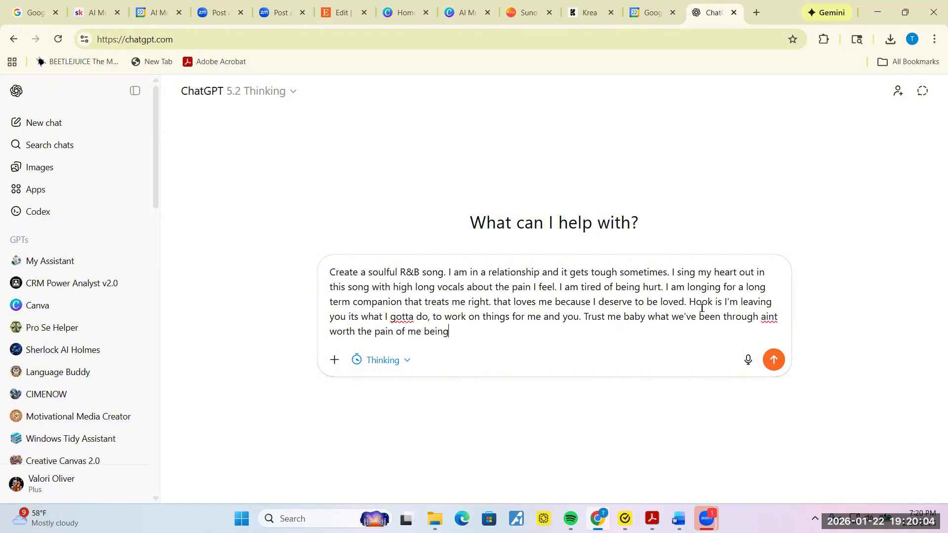
{"action": "type", "text": " i"}
{"action": "type", "text": "withyou."}
{"action": "left_click", "coordinate": [773, 360]}
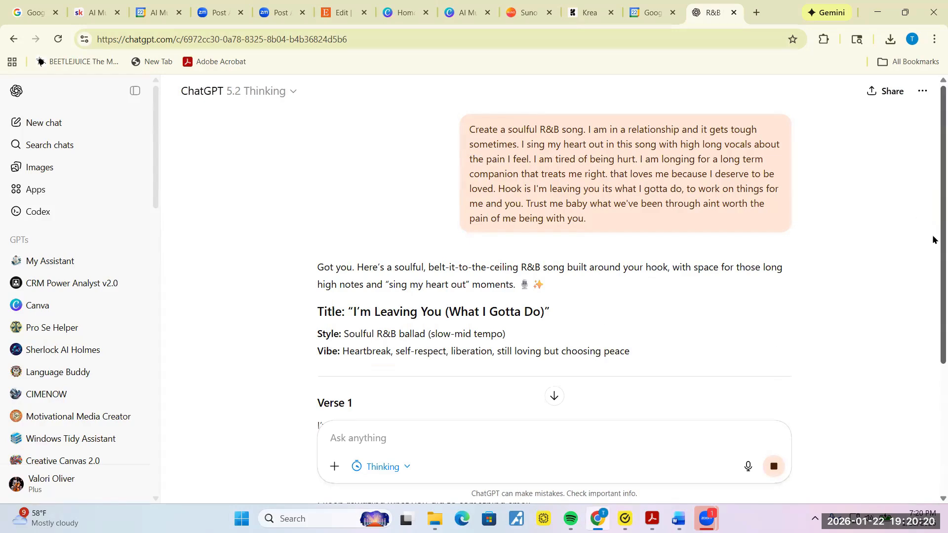
Step: Scroll through ChatGPT's reply to read the title, Verse 1, Pre-Chorus, Chorus and Verse 2
{"action": "scroll", "coordinate": [932, 241], "scroll_direction": "down", "scroll_amount": 2}
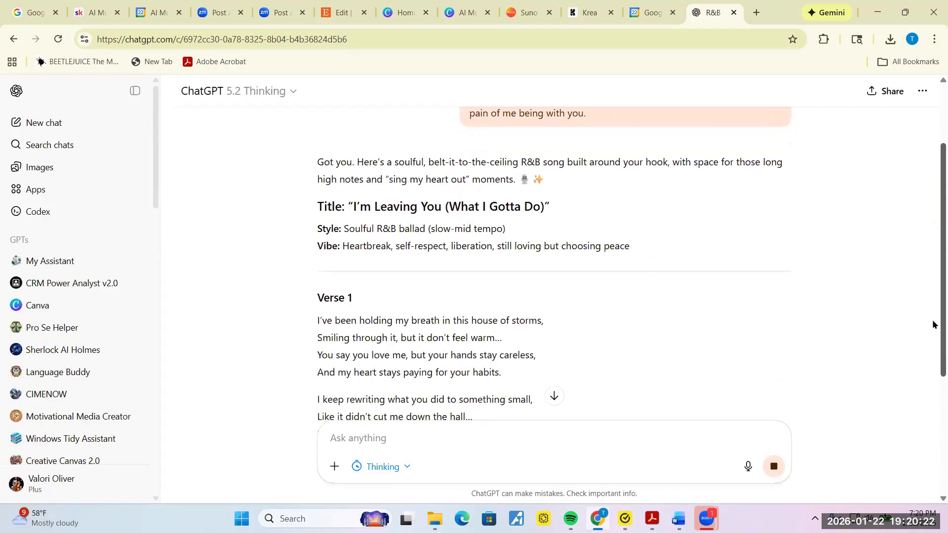
{"action": "scroll", "coordinate": [932, 347], "scroll_direction": "down", "scroll_amount": 3}
{"action": "left_click_drag", "start_coordinate": [933, 361], "coordinate": [932, 531]}
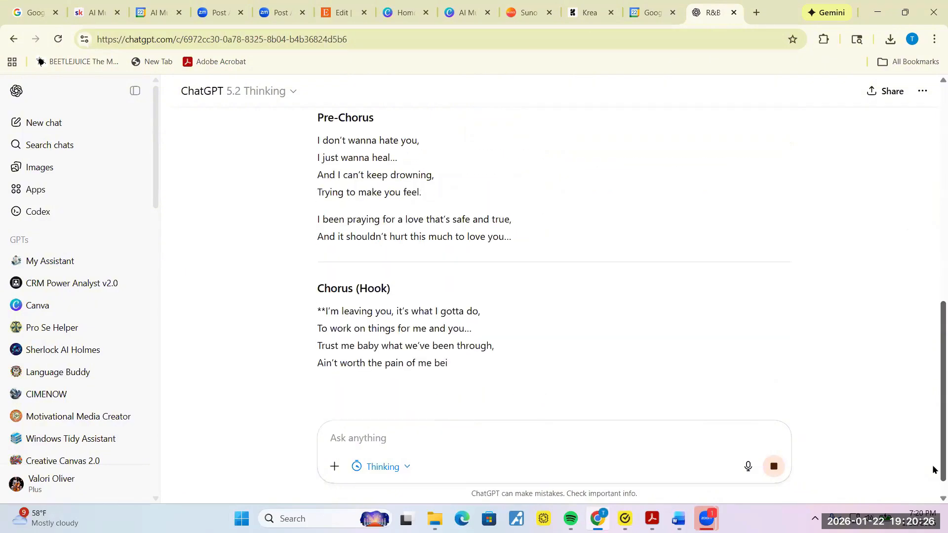
{"action": "left_click_drag", "start_coordinate": [933, 489], "coordinate": [933, 296]}
{"action": "scroll", "coordinate": [931, 349], "scroll_direction": "down", "scroll_amount": 8}
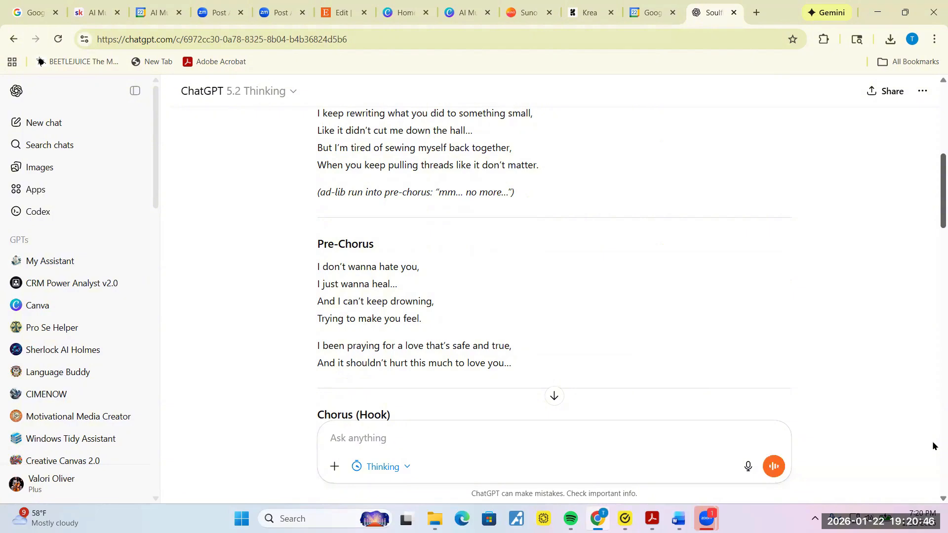
{"action": "left_click_drag", "start_coordinate": [932, 442], "coordinate": [933, 391]}
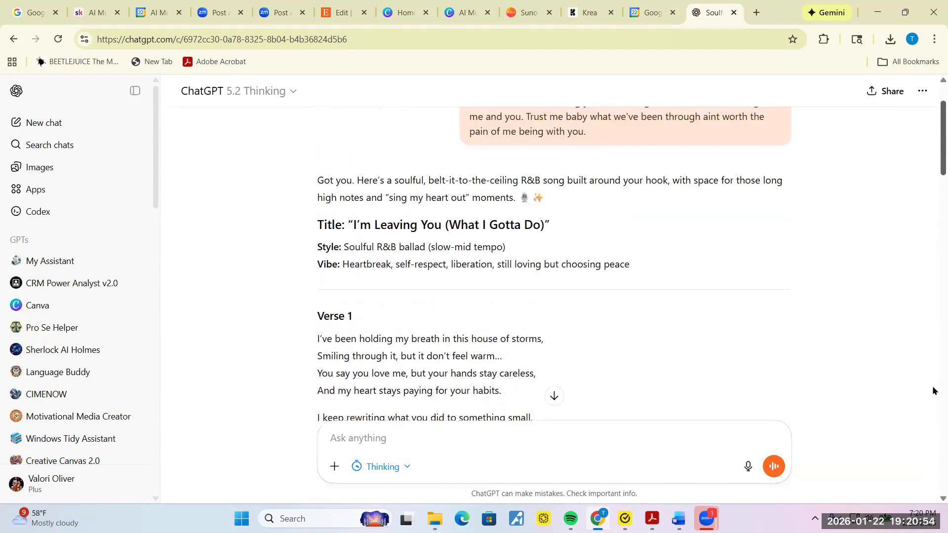
{"action": "scroll", "coordinate": [933, 391], "scroll_direction": "down", "scroll_amount": 7}
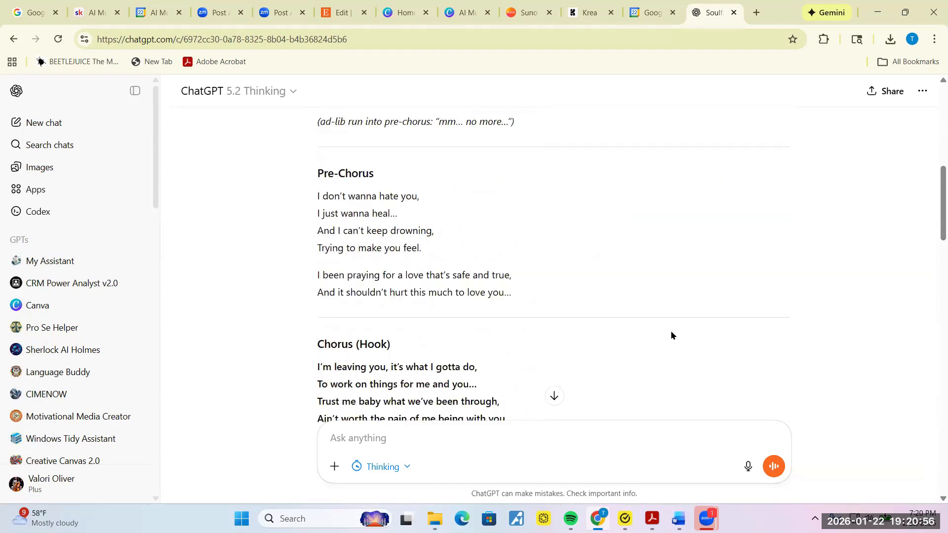
{"action": "scroll", "coordinate": [932, 217], "scroll_direction": "up", "scroll_amount": 7}
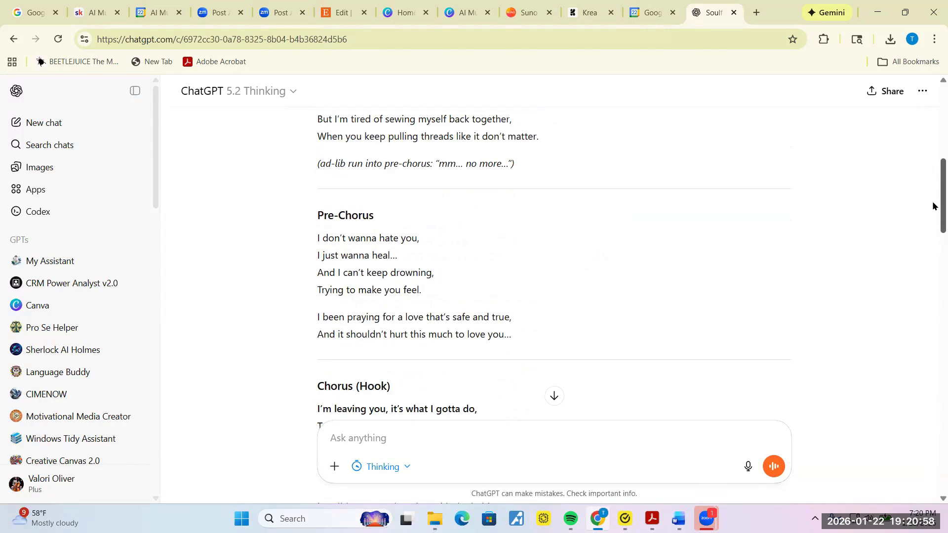
{"action": "scroll", "coordinate": [933, 163], "scroll_direction": "down", "scroll_amount": 1}
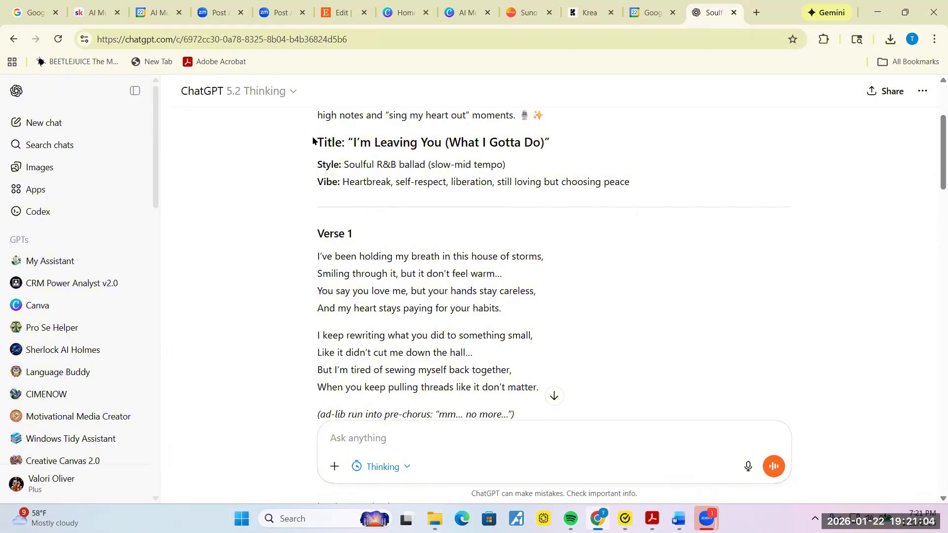
Step: Select the lyrics from the Title line down to the outro vamp
{"action": "left_click_drag", "start_coordinate": [318, 142], "coordinate": [719, 201]}
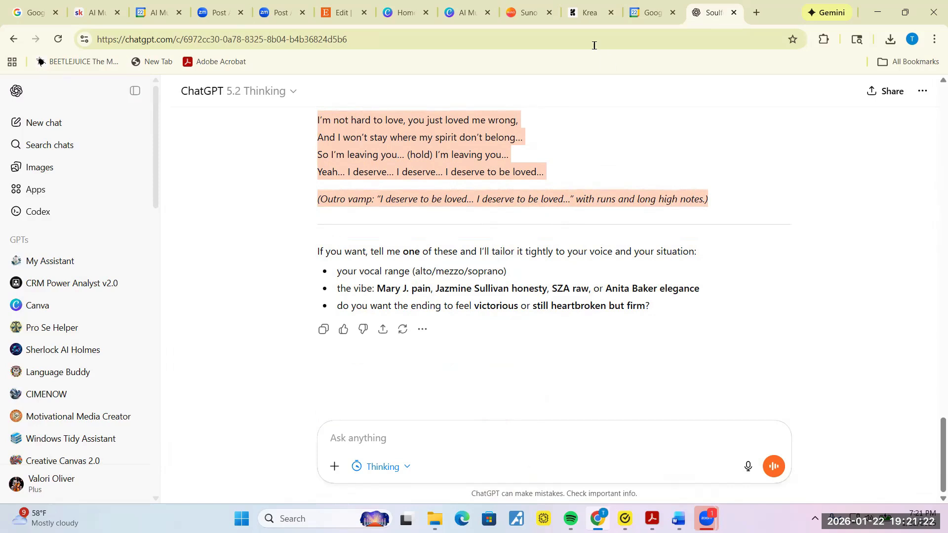
Step: Paste the copied ChatGPT lyrics into Suno's Lyrics box
{"action": "left_click", "coordinate": [520, 13]}
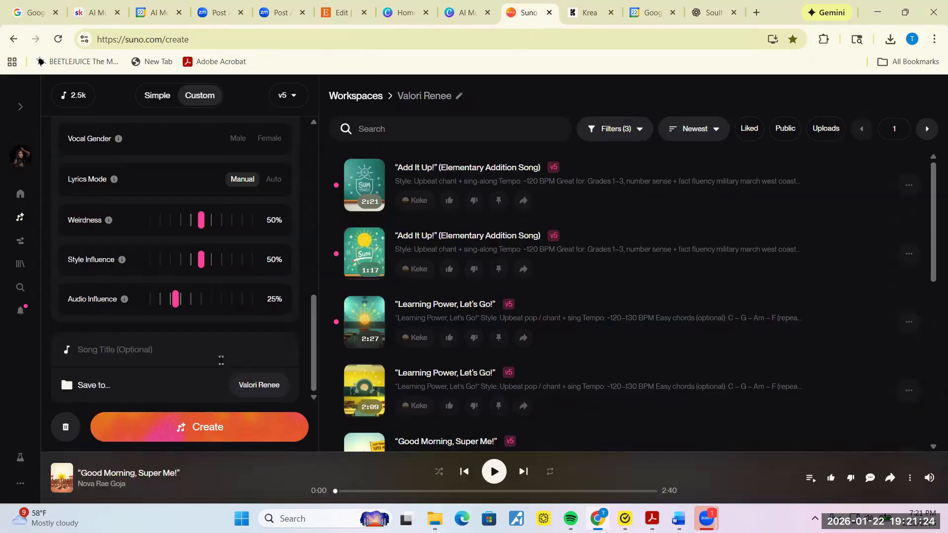
{"action": "left_click_drag", "start_coordinate": [314, 337], "coordinate": [314, 181]}
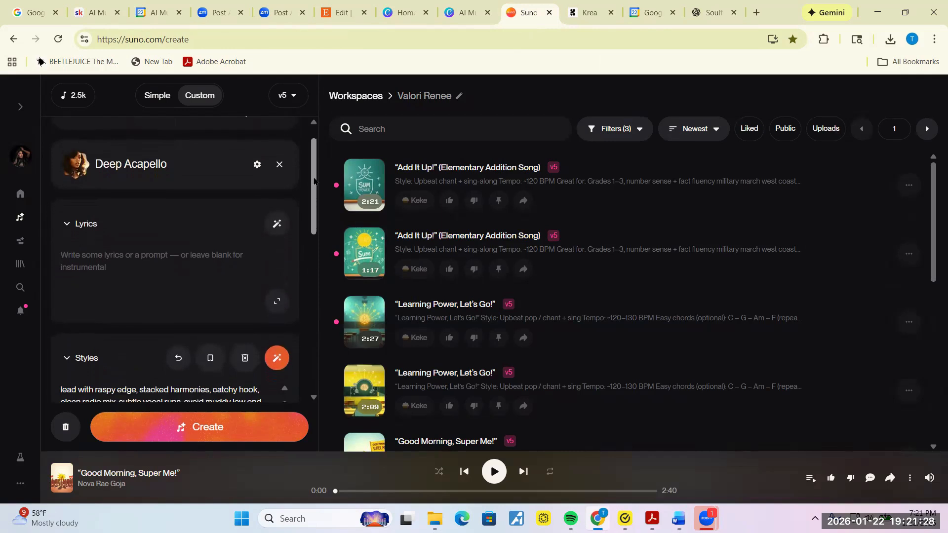
{"action": "left_click", "coordinate": [167, 246]}
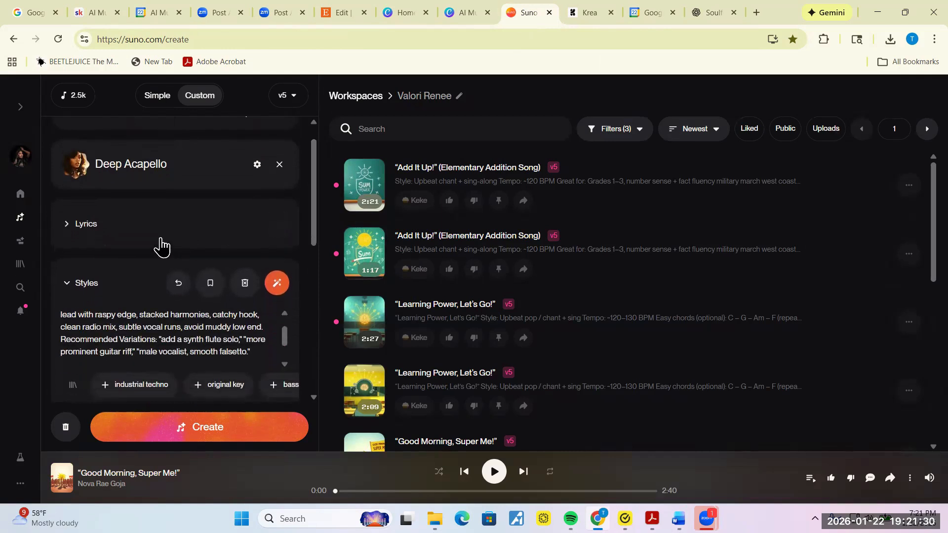
{"action": "left_click", "coordinate": [161, 239]}
{"action": "left_click", "coordinate": [117, 254]}
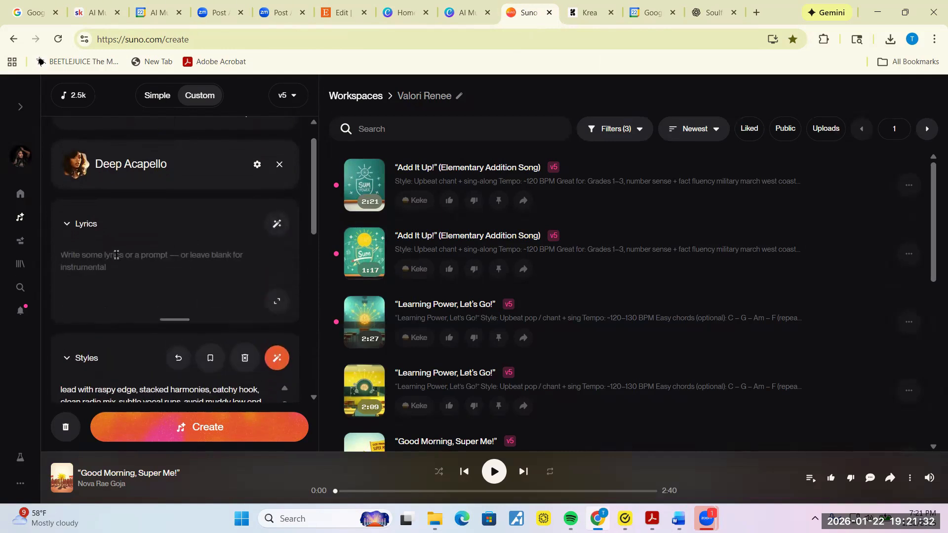
{"action": "key", "text": "ctrl+v"}
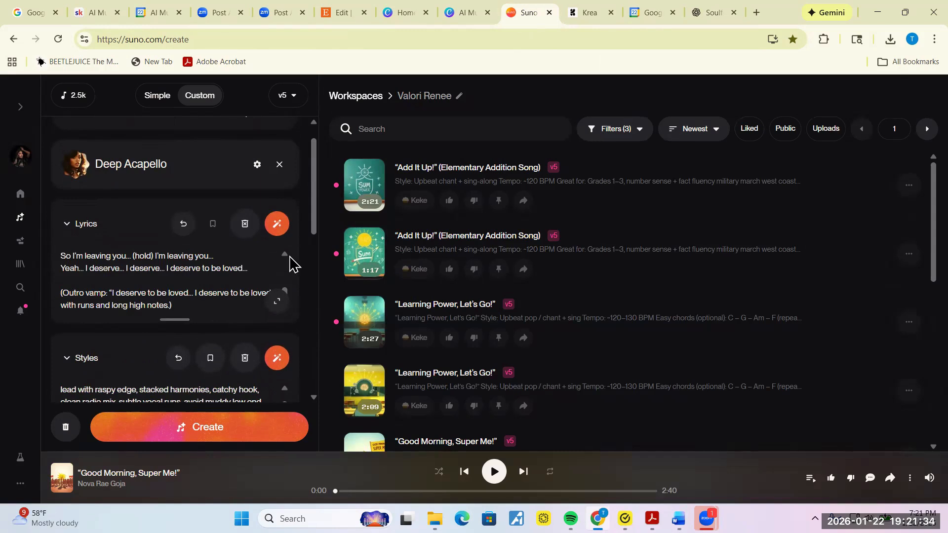
{"action": "scroll", "coordinate": [287, 258], "scroll_direction": "up", "scroll_amount": 3}
{"action": "scroll", "coordinate": [287, 265], "scroll_direction": "up", "scroll_amount": 10}
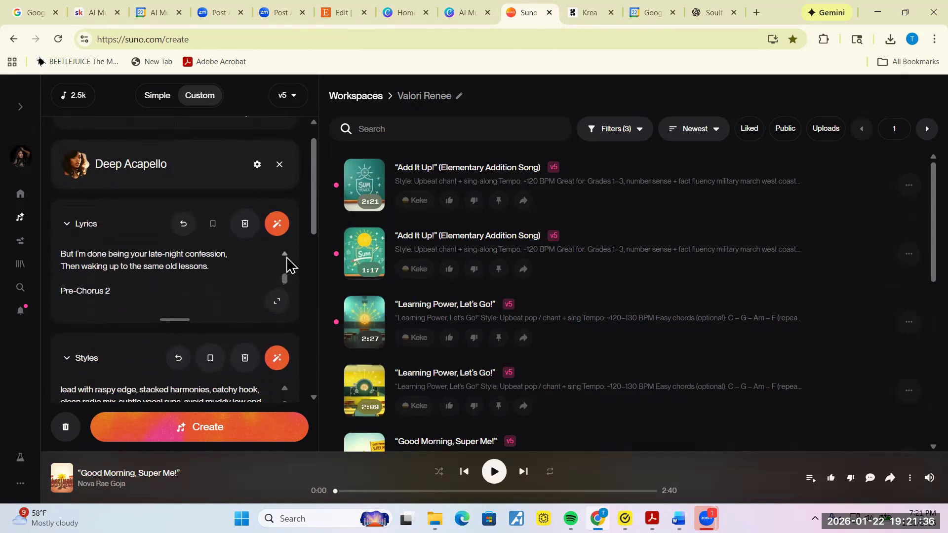
{"action": "scroll", "coordinate": [287, 265], "scroll_direction": "up", "scroll_amount": 3}
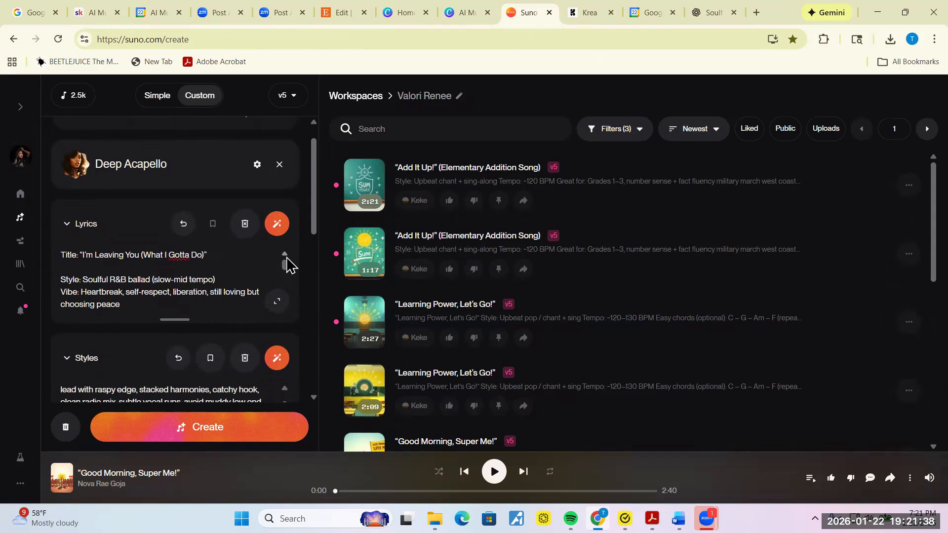
Step: Delete the Title line from the top of the pasted lyrics
{"action": "left_click_drag", "start_coordinate": [208, 255], "coordinate": [82, 258]}
{"action": "key", "text": "ctrl+c"}
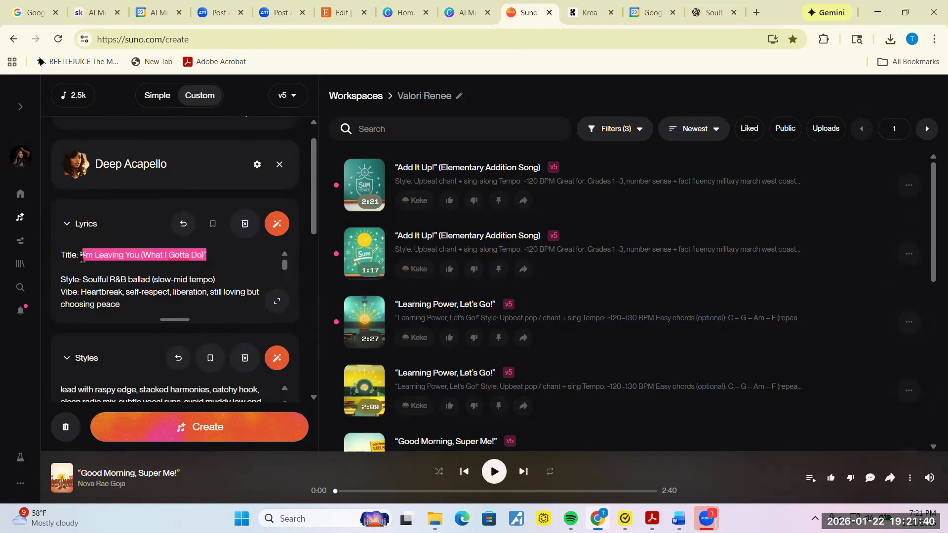
{"action": "key", "text": "BackSpace"}
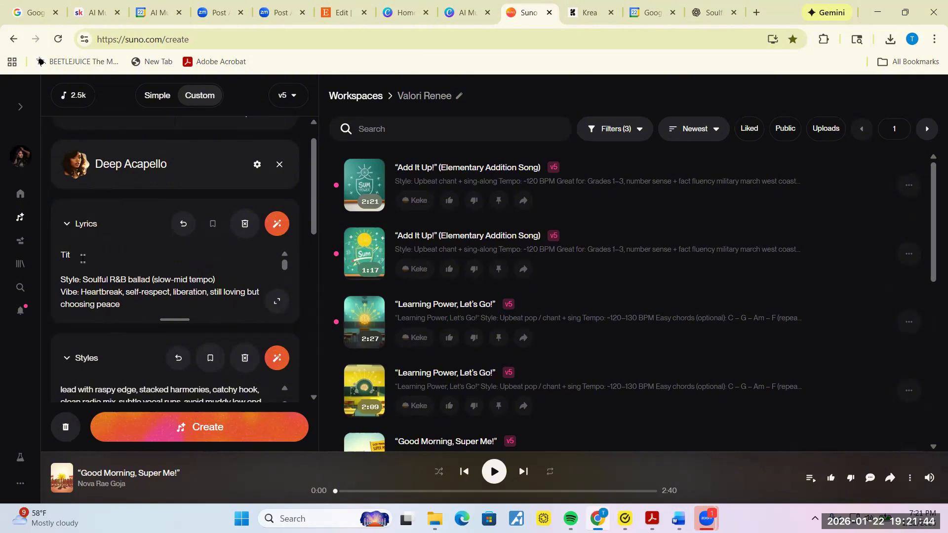
{"action": "key", "text": "BackSpace"}
{"action": "key", "text": "BackSpace"}
{"action": "key", "text": "BackSpace"}
{"action": "key", "text": "BackSpace"}
{"action": "key", "text": "BackSpace"}
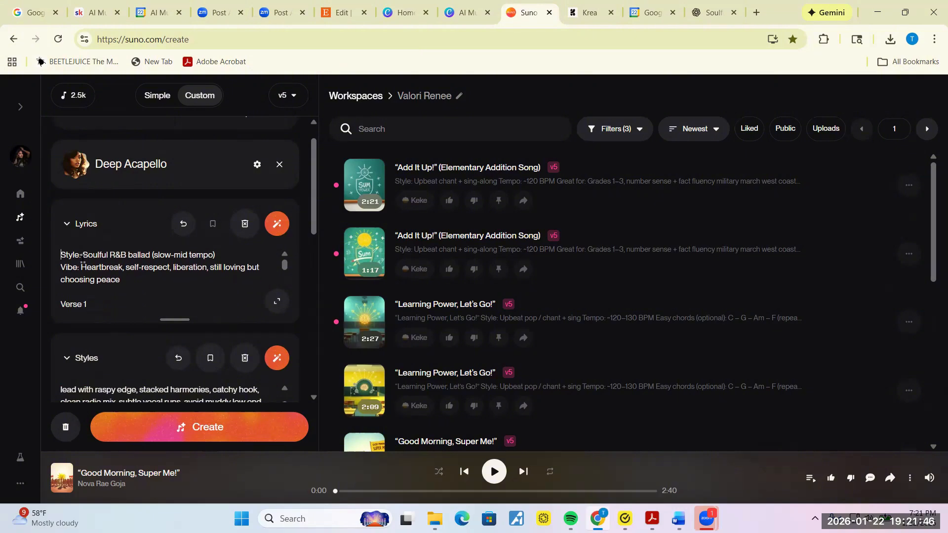
Step: Enter "I'm Leaving You (What I Gotta Do)" as the song title and start generating
{"action": "left_click_drag", "start_coordinate": [313, 232], "coordinate": [313, 386]}
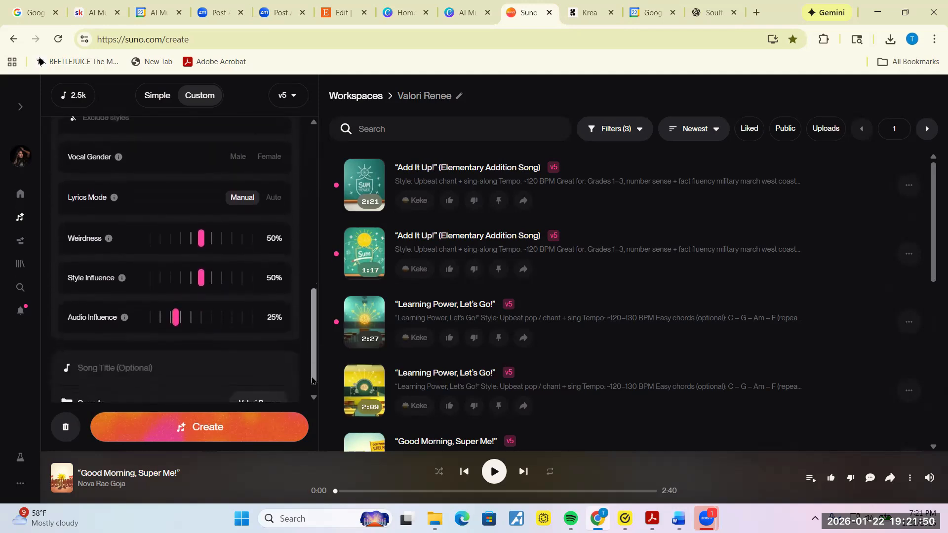
{"action": "left_click", "coordinate": [208, 368]}
{"action": "key", "text": "ctrl+v"}
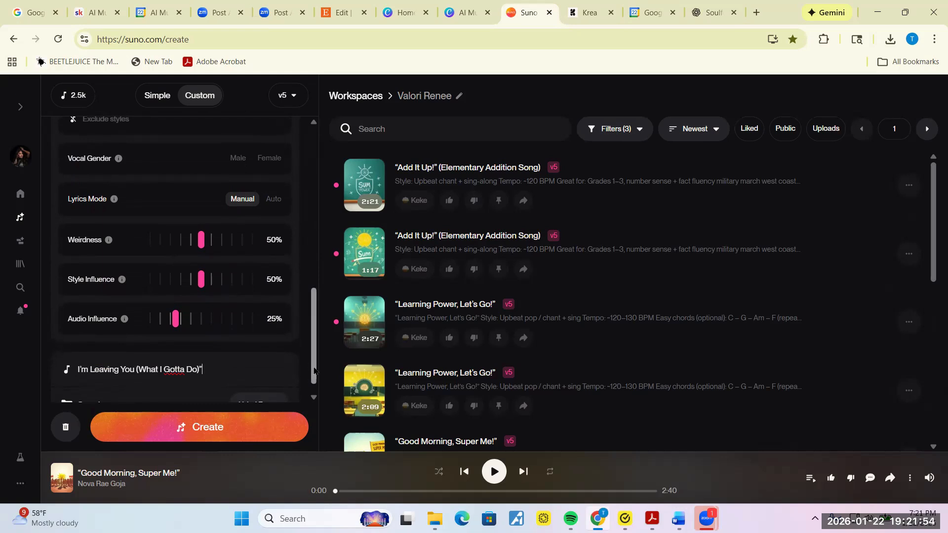
{"action": "left_click", "coordinate": [192, 431]}
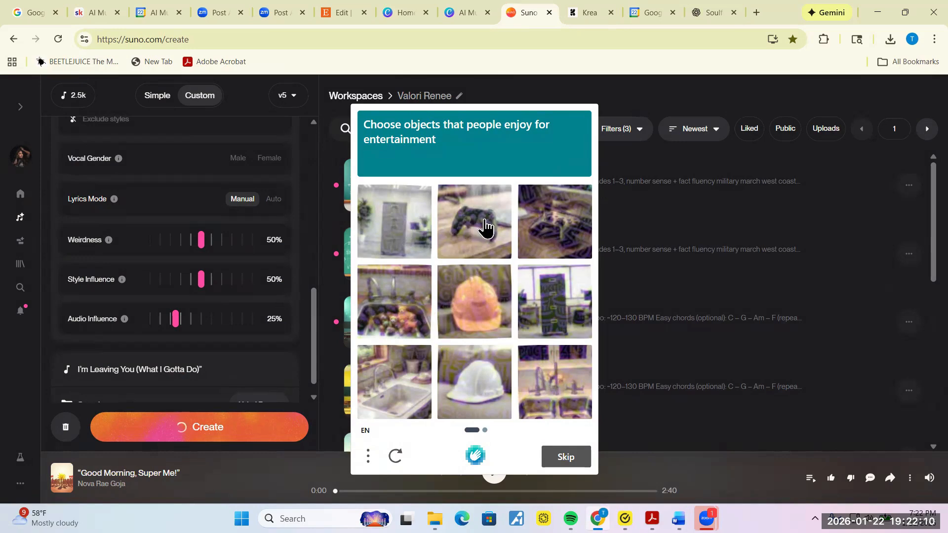
Step: Pick the controller and arcade cabinet images across both captcha rounds, then verify
{"action": "left_click", "coordinate": [485, 228]}
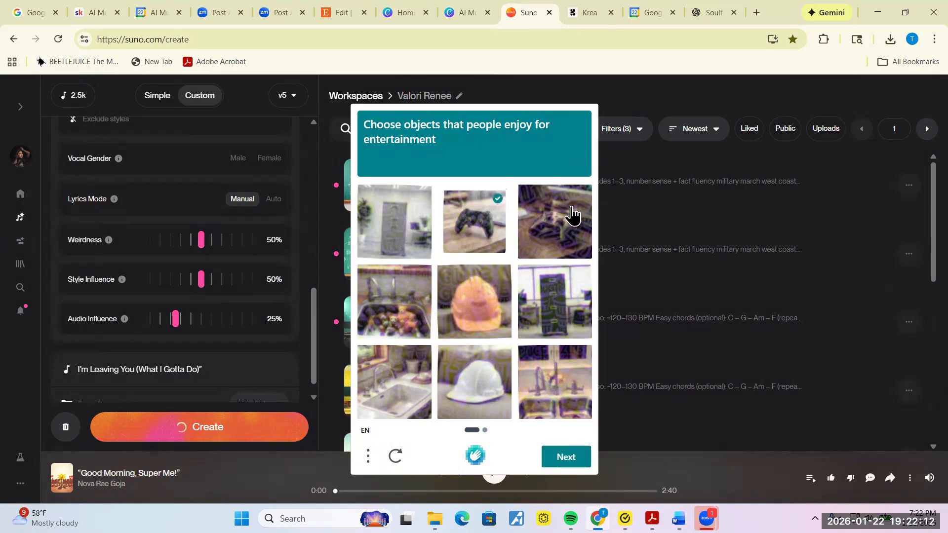
{"action": "left_click", "coordinate": [572, 216]}
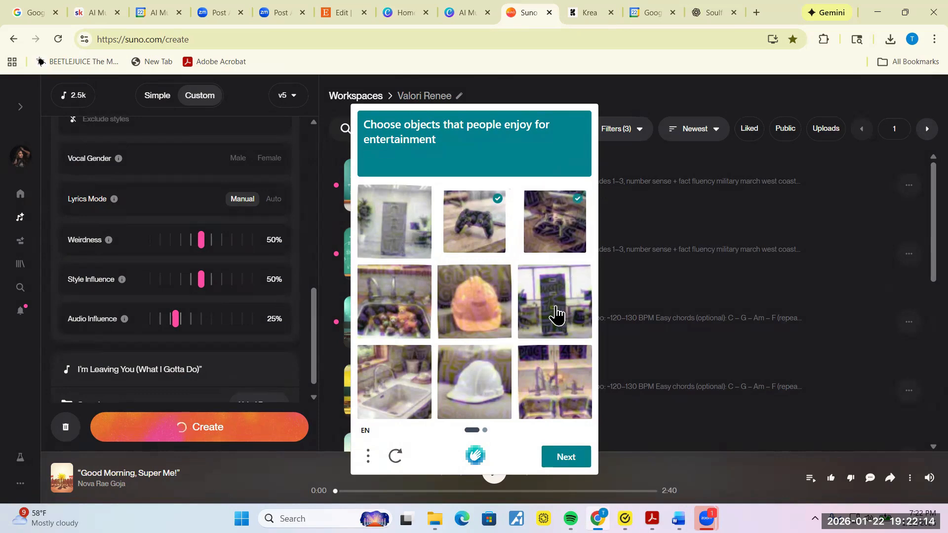
{"action": "left_click", "coordinate": [556, 314]}
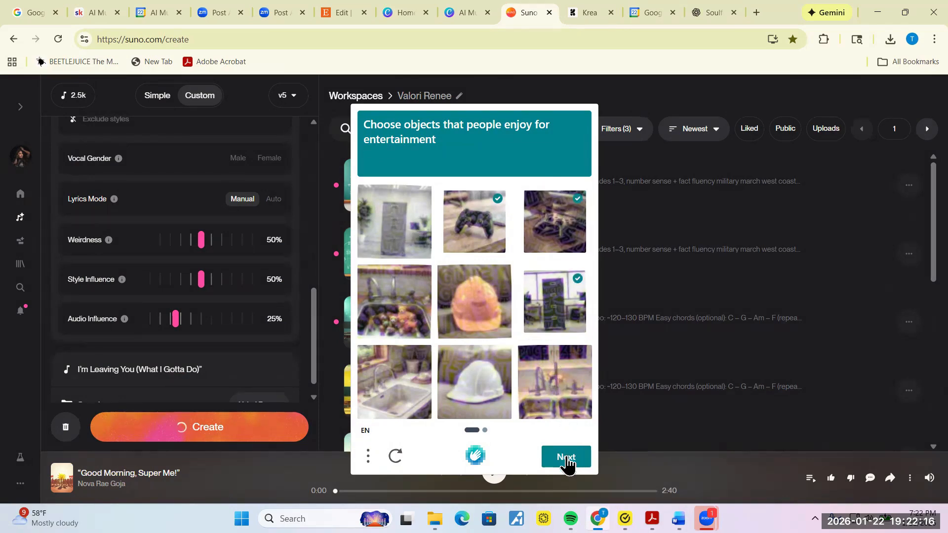
{"action": "left_click", "coordinate": [567, 460]}
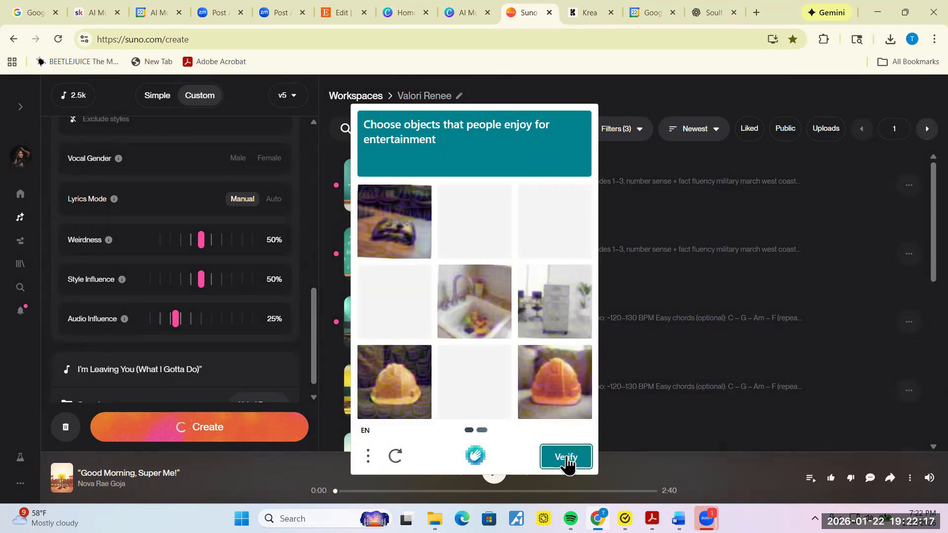
{"action": "left_click", "coordinate": [407, 224]}
{"action": "left_click", "coordinate": [408, 286]}
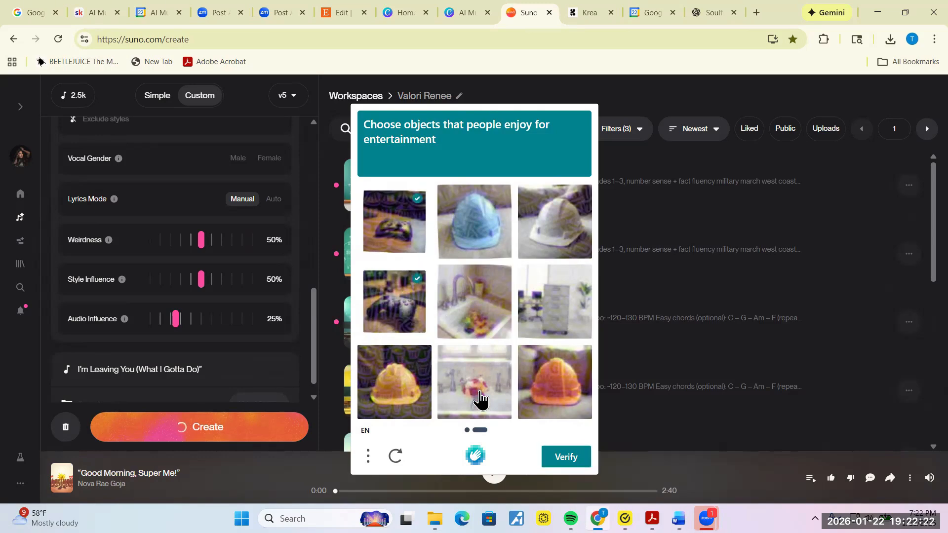
{"action": "left_click", "coordinate": [543, 325]}
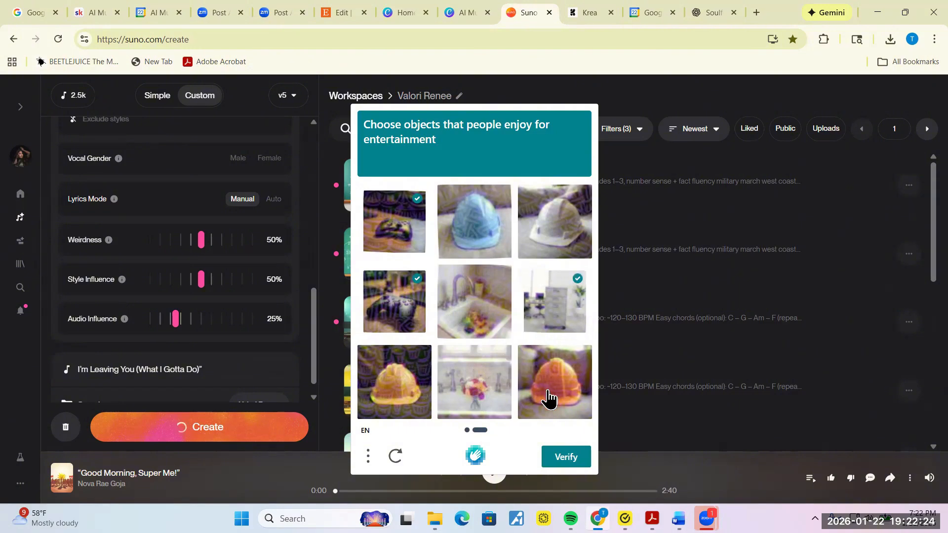
{"action": "left_click", "coordinate": [561, 470]}
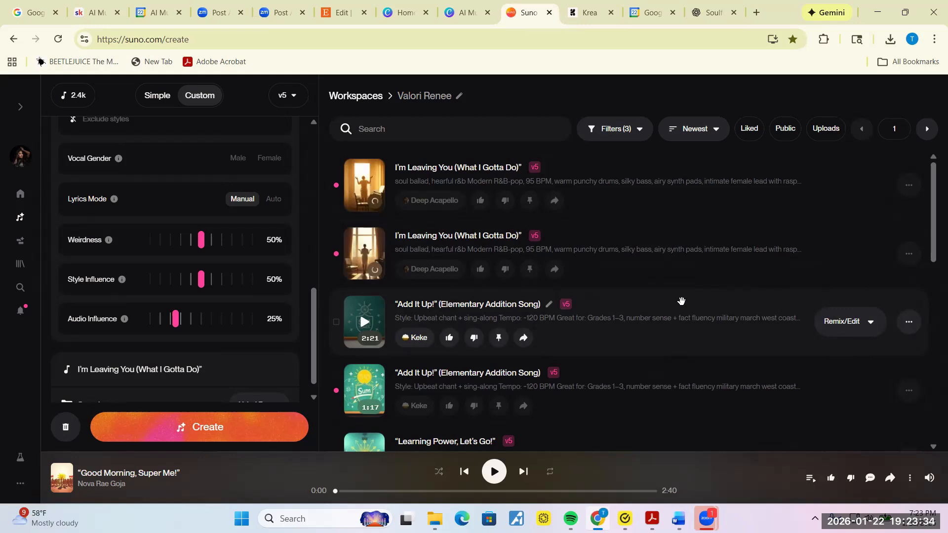
Step: Raise the system volume to 83 in Windows quick settings
{"action": "left_click", "coordinate": [869, 520]}
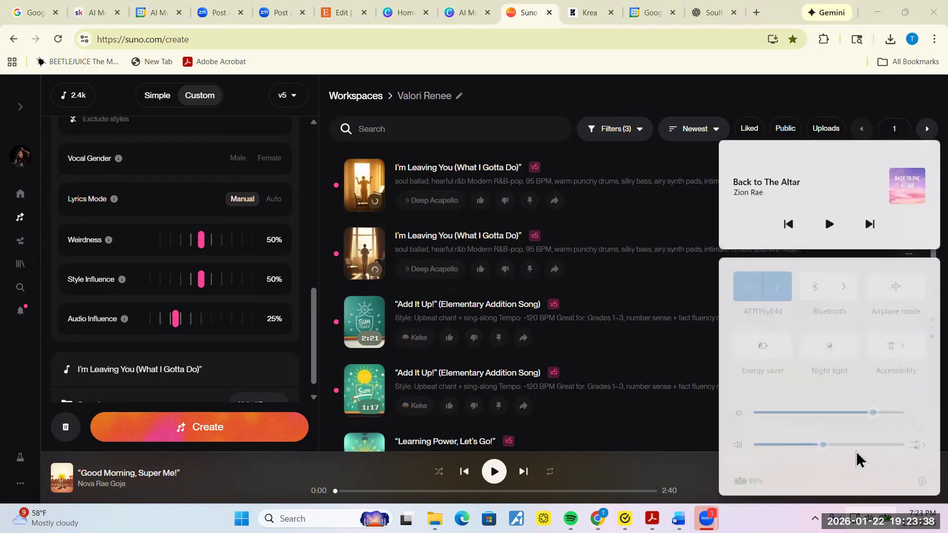
{"action": "left_click_drag", "start_coordinate": [824, 444], "coordinate": [903, 450]}
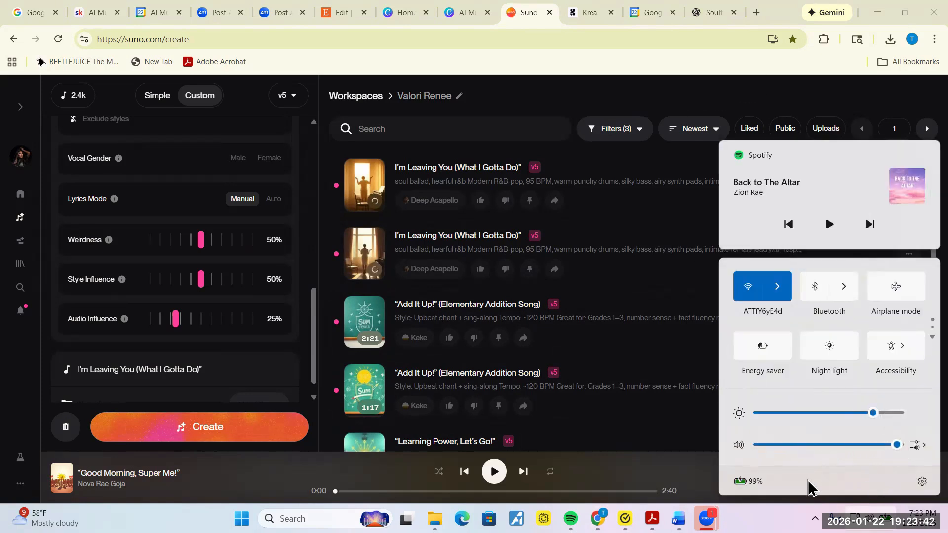
{"action": "left_click", "coordinate": [698, 463]}
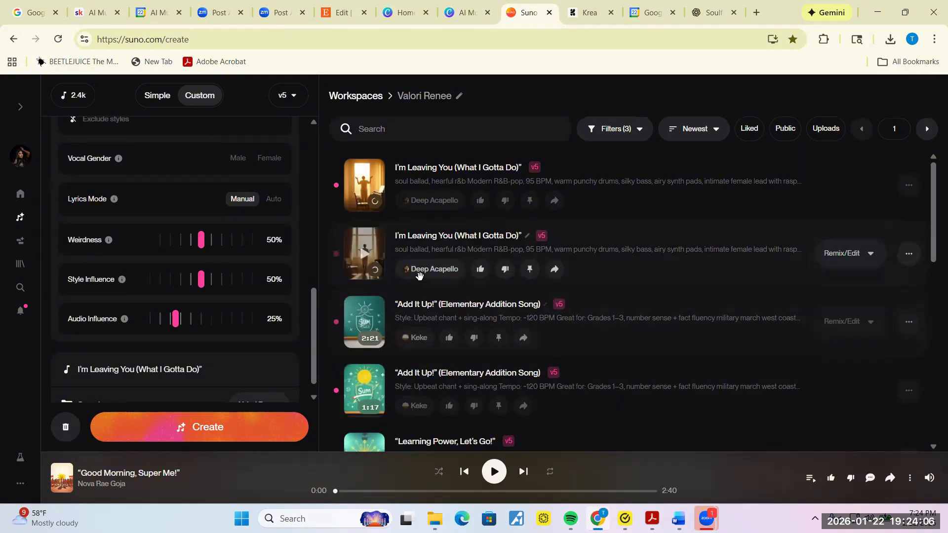
Step: Play the second version of "I'm Leaving You (What I Gotta Do)" and pause it at 0:17
{"action": "left_click", "coordinate": [363, 256]}
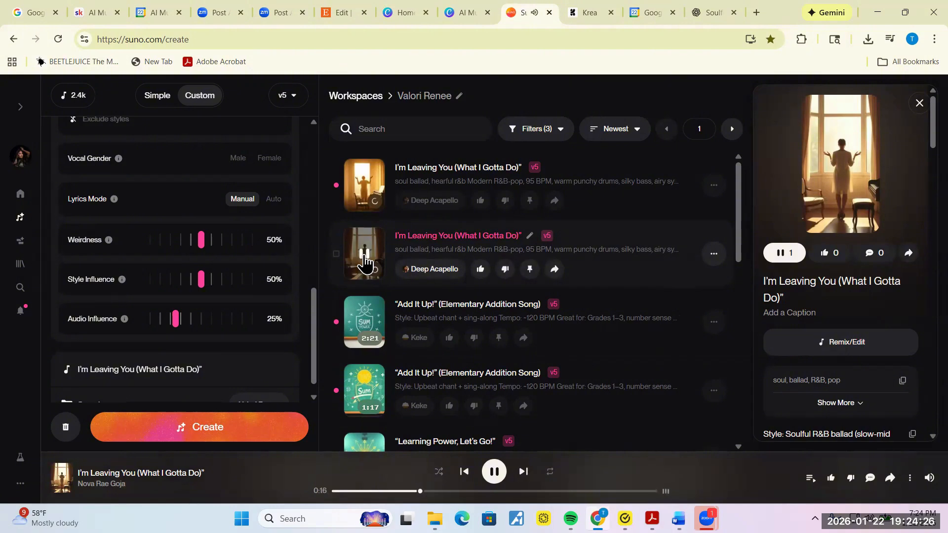
{"action": "left_click", "coordinate": [365, 262]}
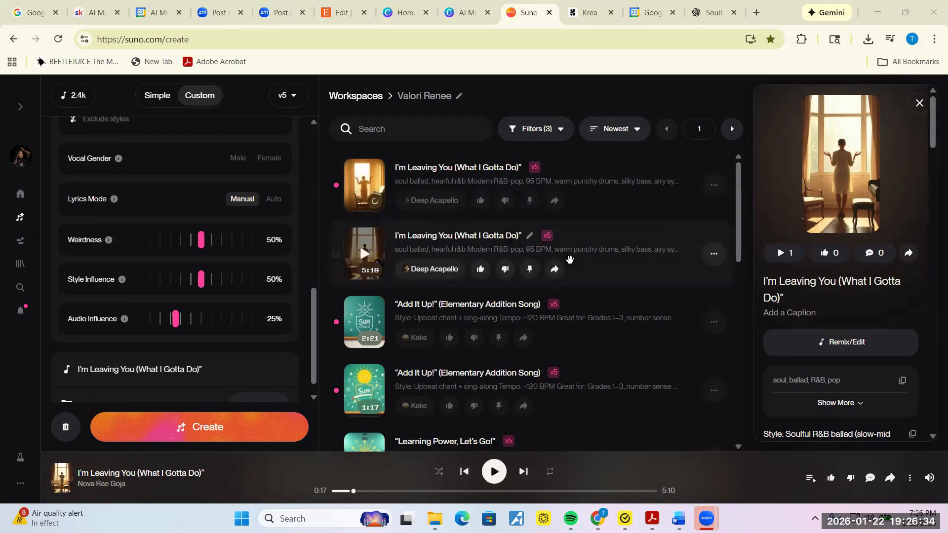
Step: Listen to the first version of "I'm Leaving You", then pause it and switch to Krea
{"action": "left_click", "coordinate": [368, 190]}
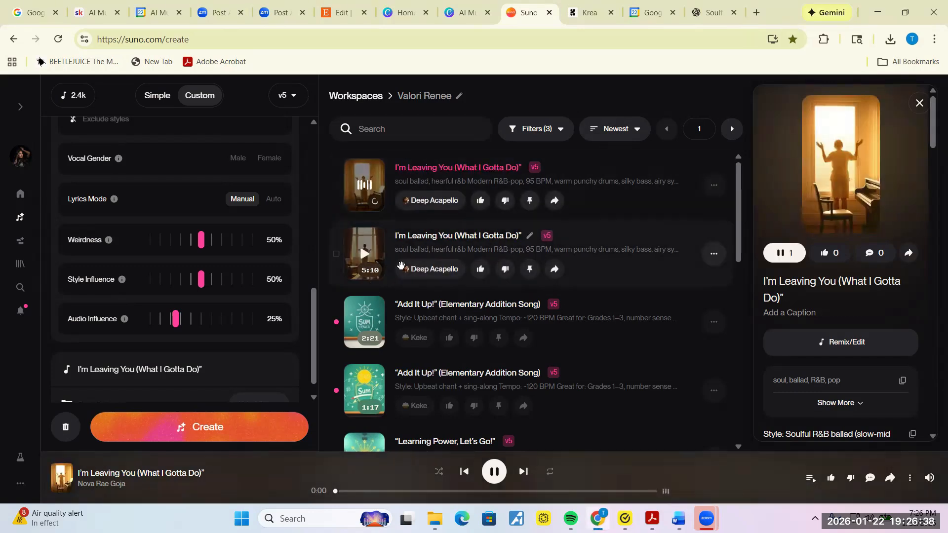
{"action": "left_click", "coordinate": [364, 186]}
{"action": "left_click", "coordinate": [364, 188]}
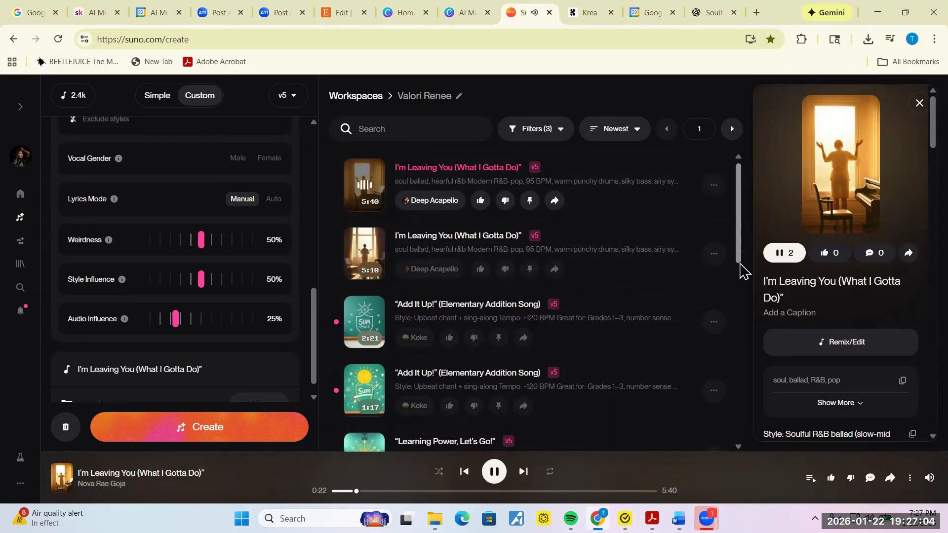
{"action": "left_click", "coordinate": [738, 289]}
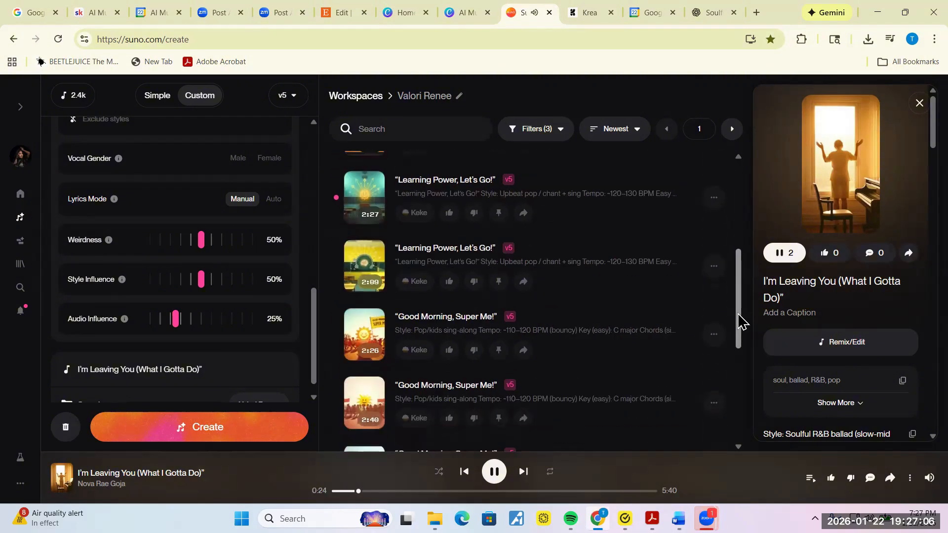
{"action": "left_click_drag", "start_coordinate": [739, 341], "coordinate": [739, 381]}
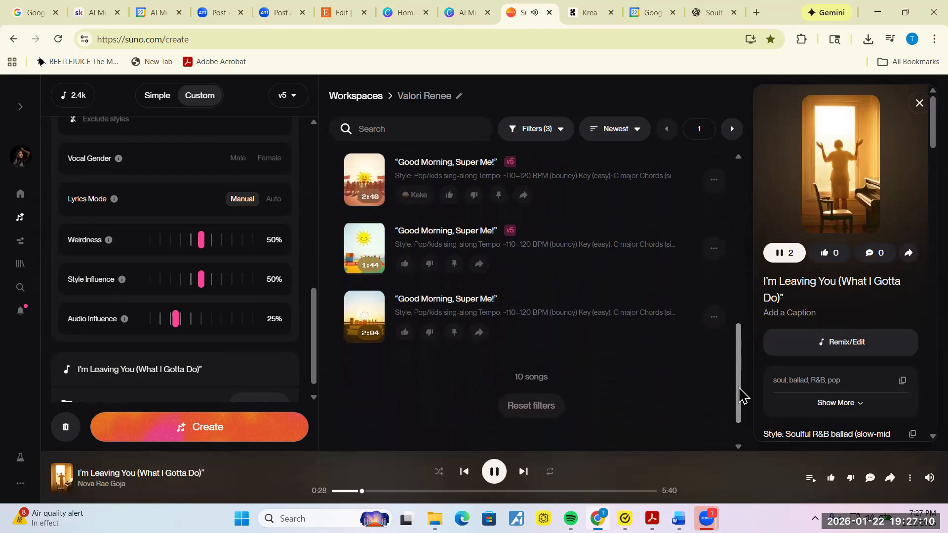
{"action": "left_click_drag", "start_coordinate": [742, 395], "coordinate": [742, 220]}
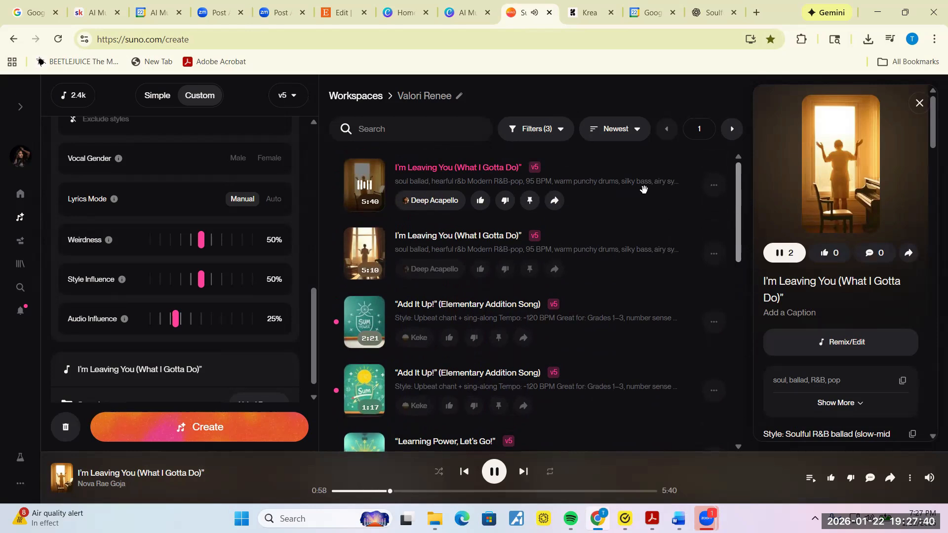
{"action": "left_click", "coordinate": [365, 189]}
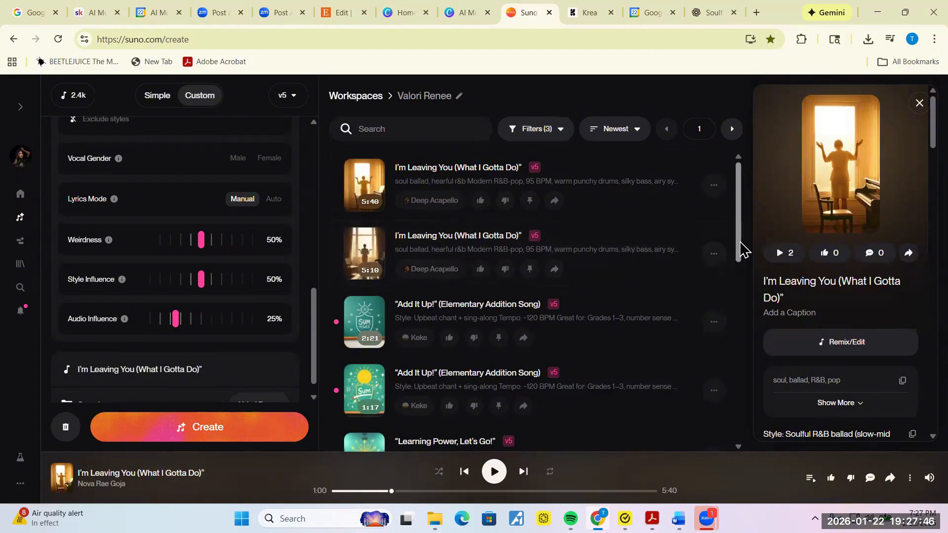
{"action": "left_click", "coordinate": [582, 13]}
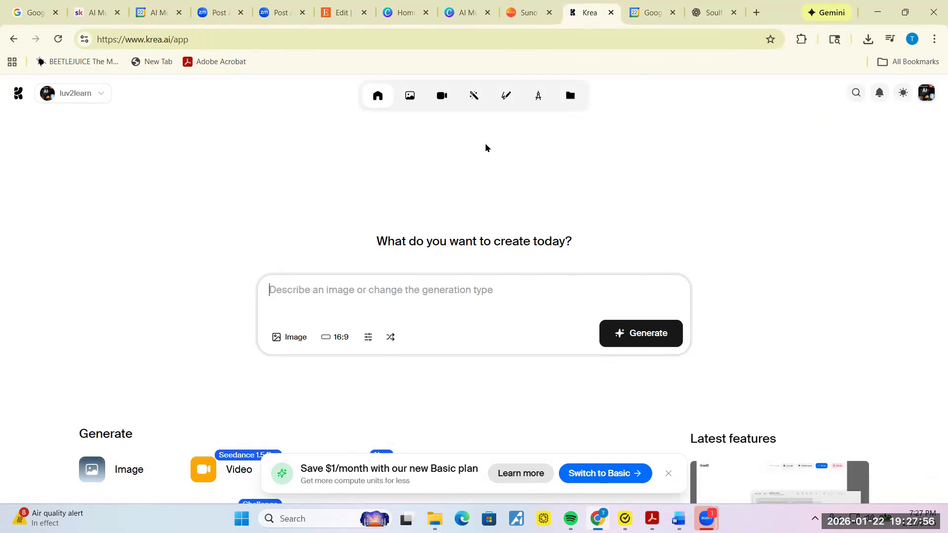
Step: Open Krea's video Lip sync tool
{"action": "mouse_move", "coordinate": [377, 95]}
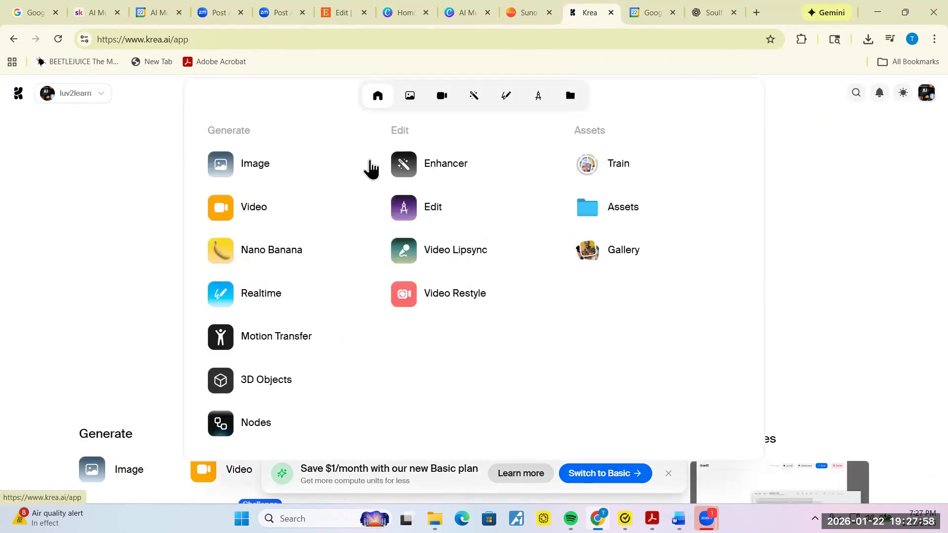
{"action": "left_click", "coordinate": [464, 266]}
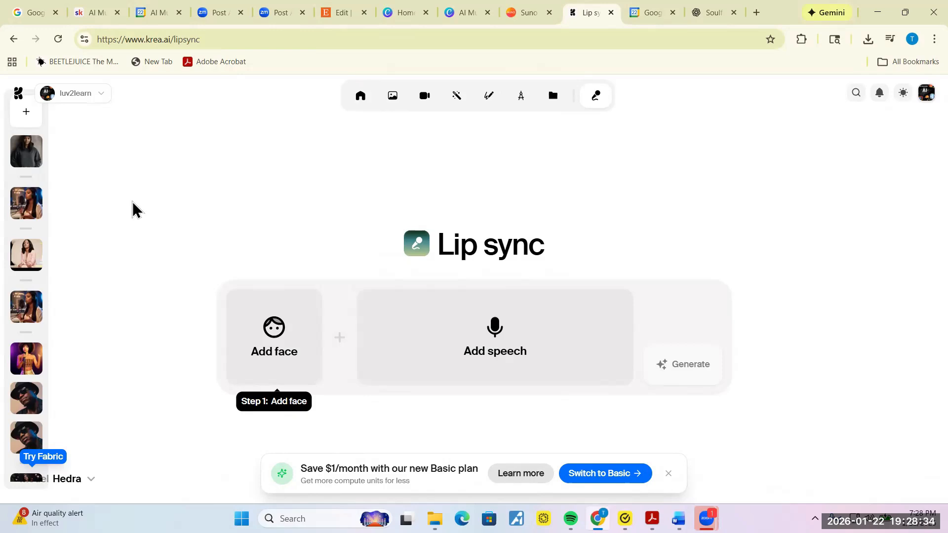
Step: Pick the portrait of the woman in the white blazer from existing assets as the lip-sync face
{"action": "mouse_move", "coordinate": [256, 369]}
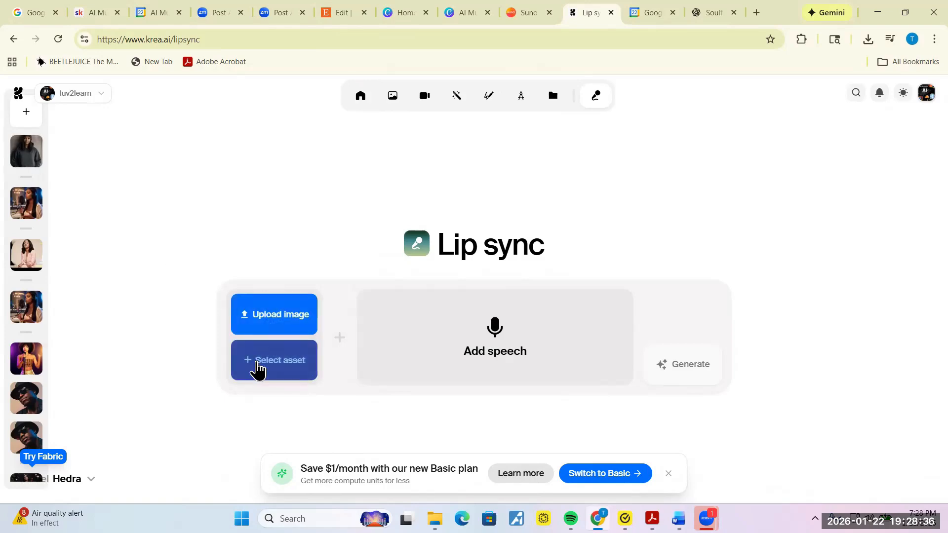
{"action": "left_click", "coordinate": [280, 374]}
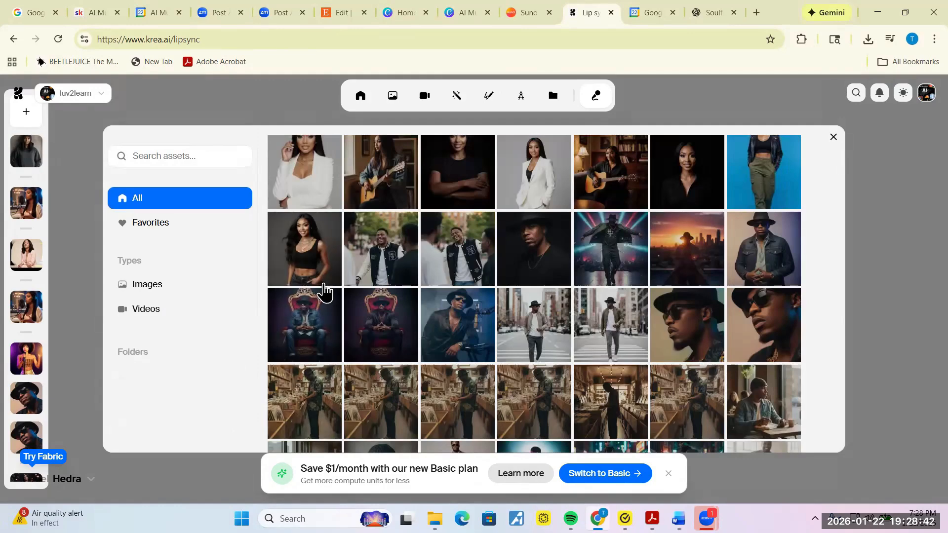
{"action": "left_click", "coordinate": [546, 184]}
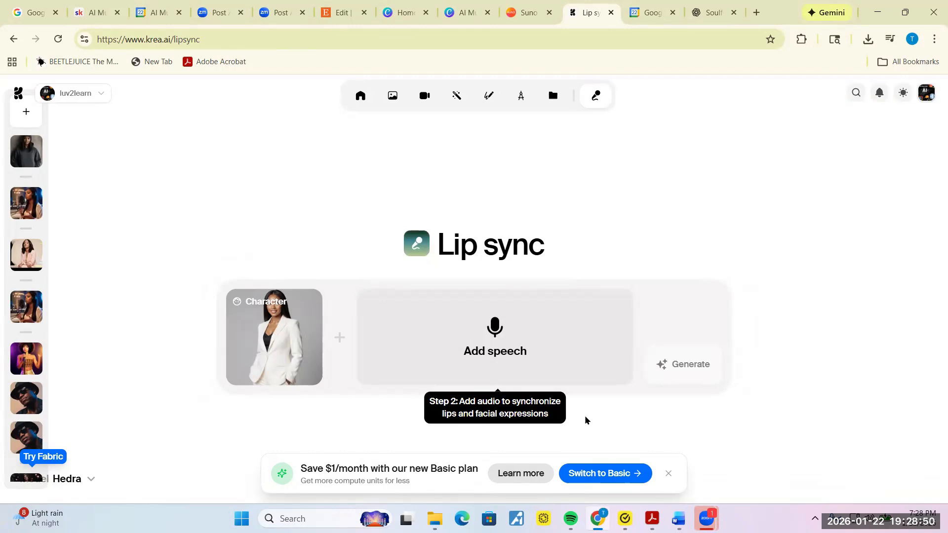
{"action": "mouse_move", "coordinate": [500, 359]}
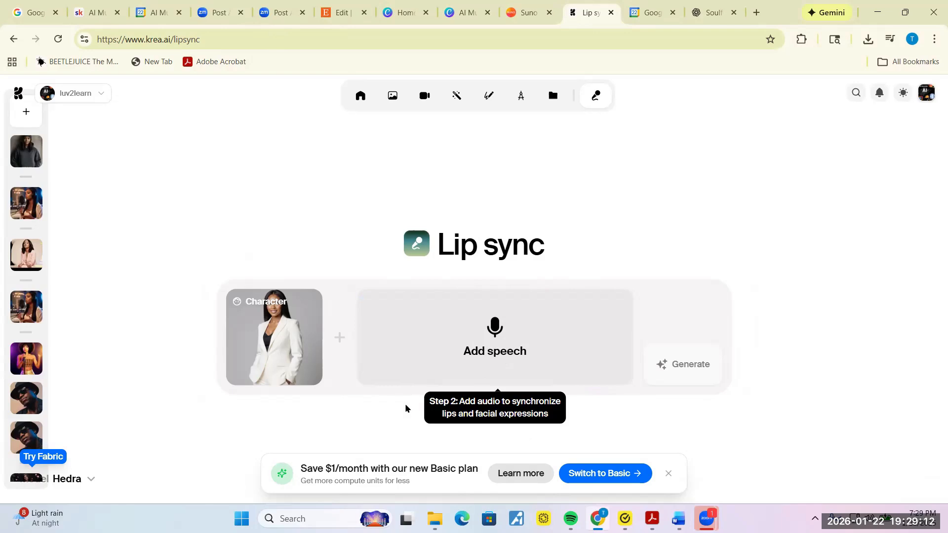
Step: Start uploading speech audio and search the Downloads folder for 'nova'
{"action": "left_click", "coordinate": [500, 343]}
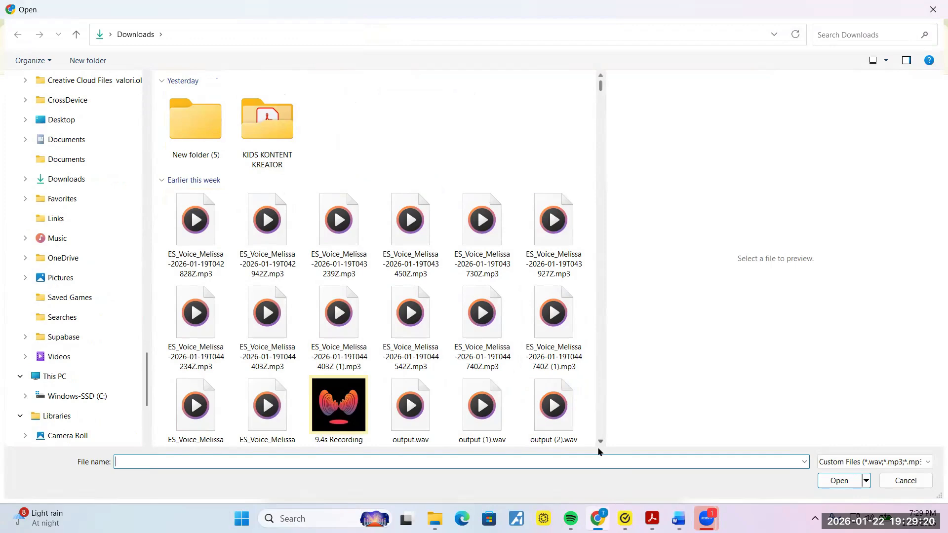
{"action": "left_click", "coordinate": [601, 443]}
{"action": "left_click", "coordinate": [601, 442]}
{"action": "left_click", "coordinate": [601, 443]}
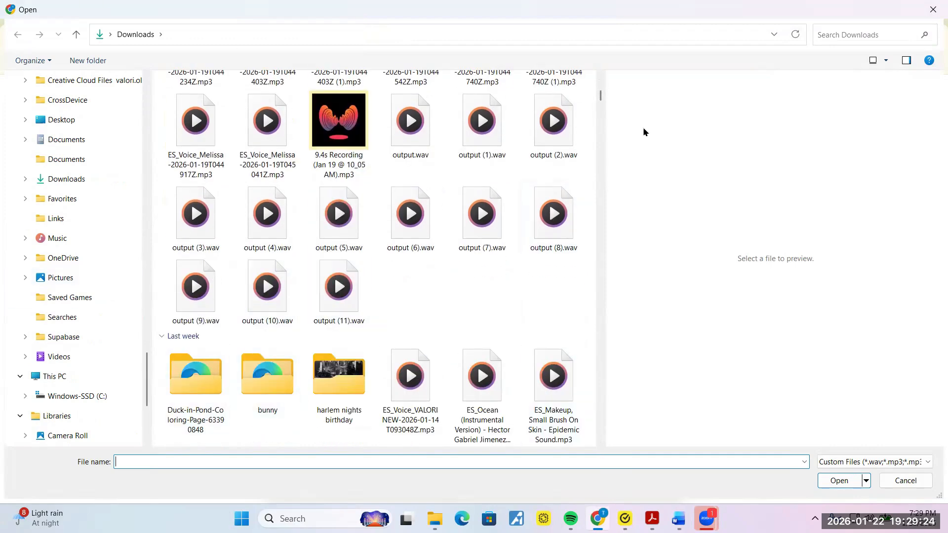
{"action": "left_click", "coordinate": [832, 34]}
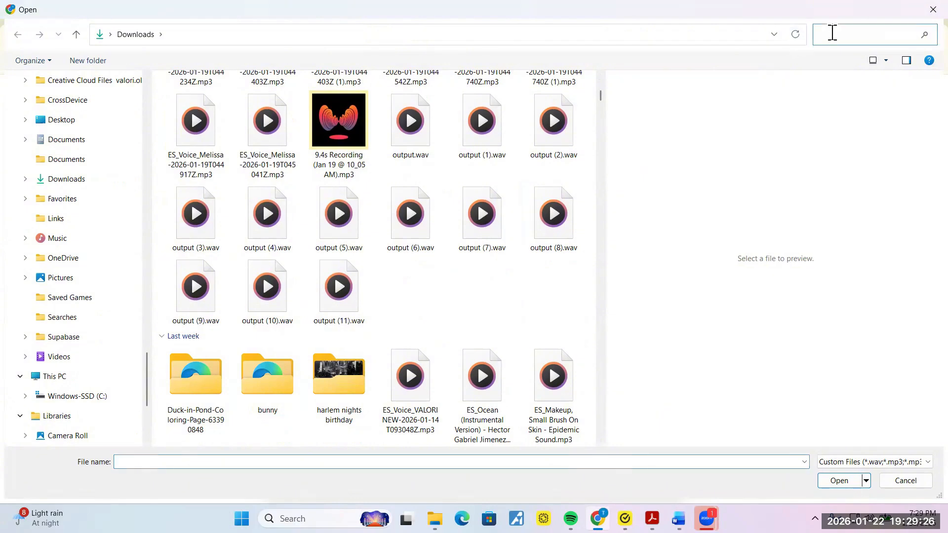
{"action": "type", "text": "nova"}
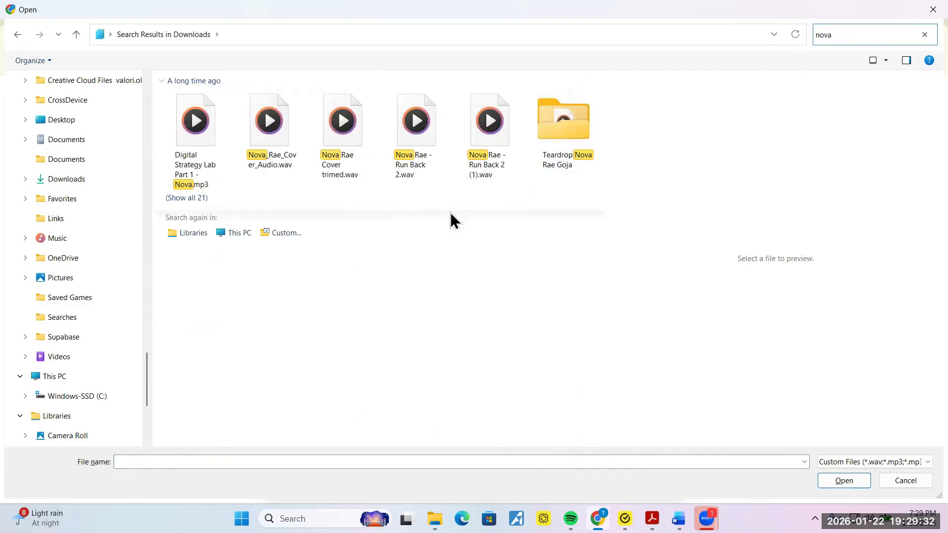
Step: Select Intuition Don't Lie.wav in the Teardrop folder and load it as the speech track
{"action": "left_click", "coordinate": [424, 153]}
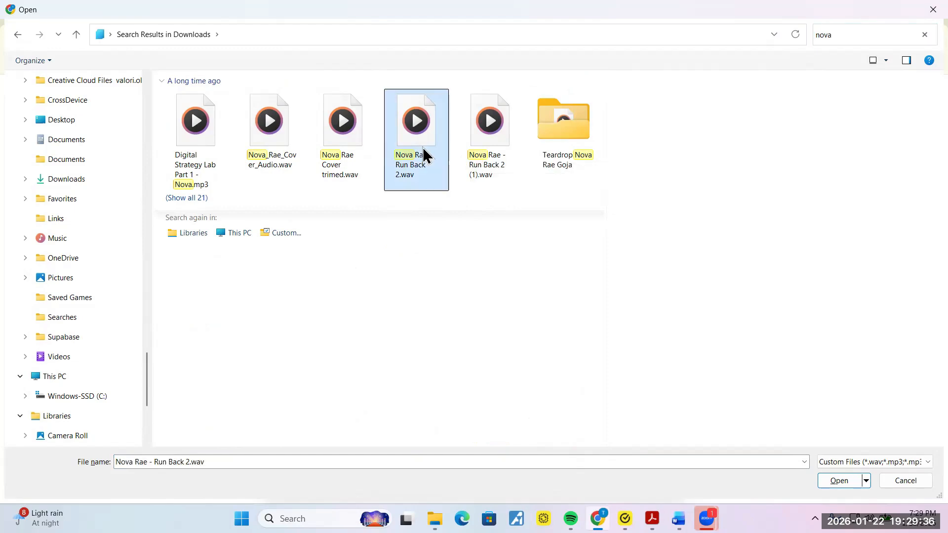
{"action": "left_click", "coordinate": [190, 197]}
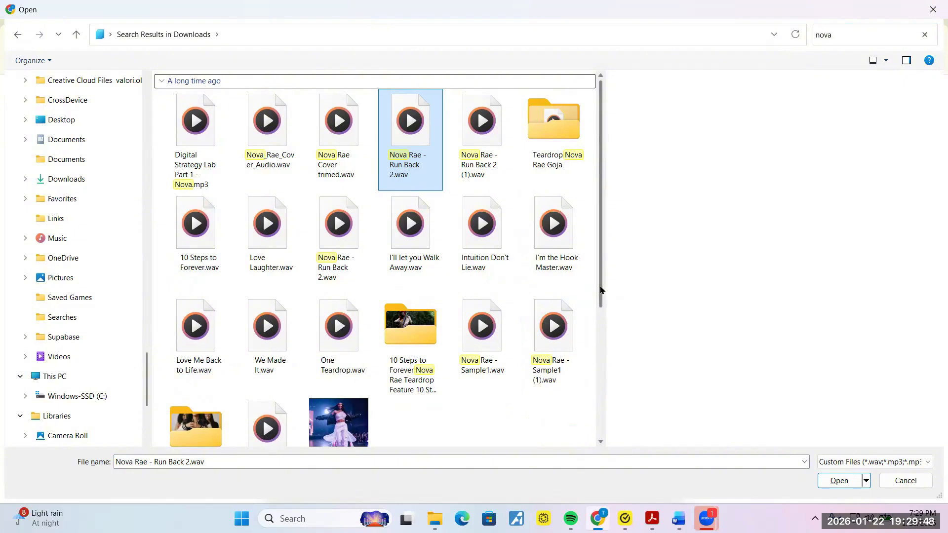
{"action": "left_click", "coordinate": [488, 237]}
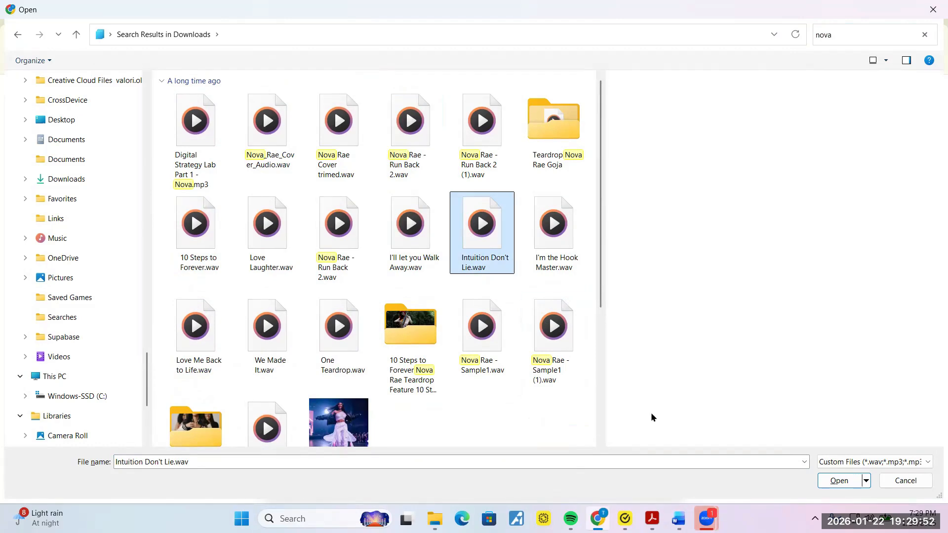
{"action": "left_click", "coordinate": [839, 481]}
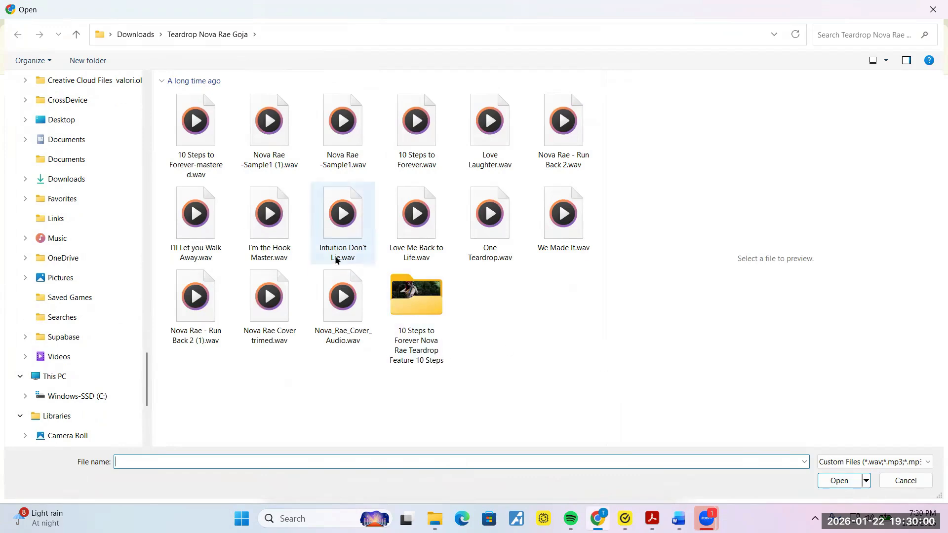
{"action": "left_click", "coordinate": [340, 219]}
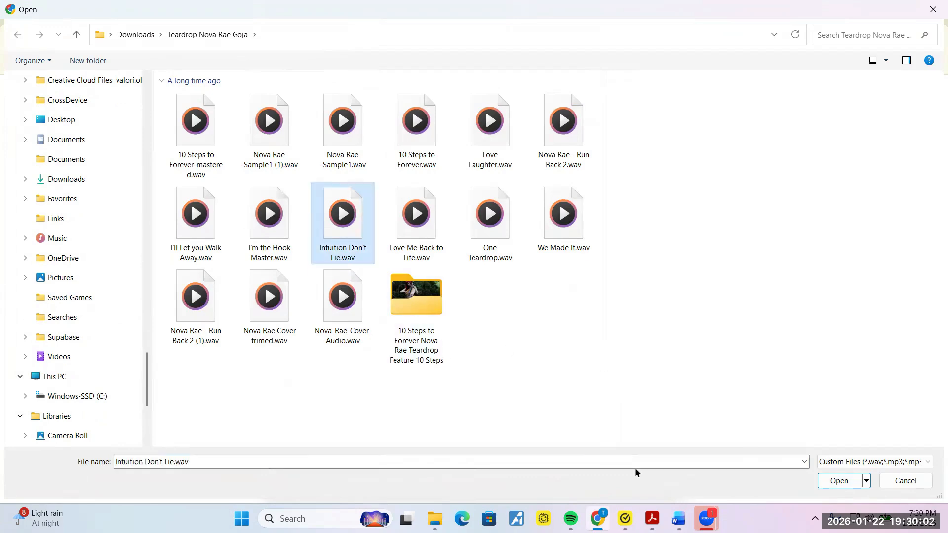
{"action": "left_click", "coordinate": [846, 482]}
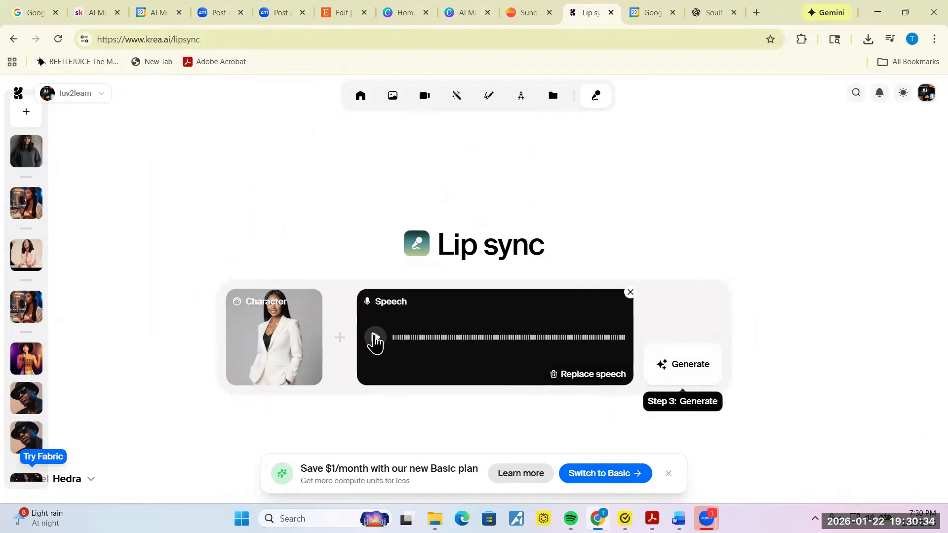
Step: Briefly play the uploaded song to check it, then start generating the lip-sync video
{"action": "left_click", "coordinate": [375, 337]}
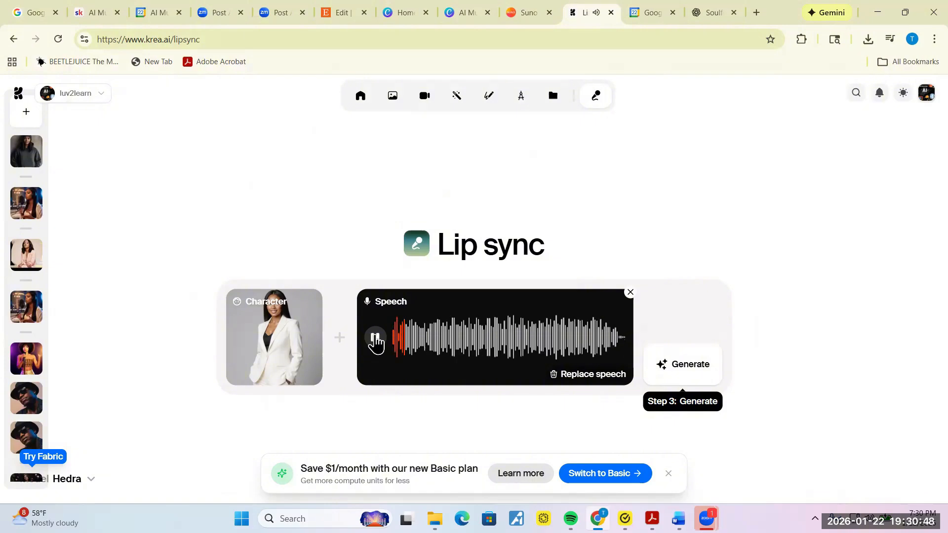
{"action": "left_click", "coordinate": [375, 340]}
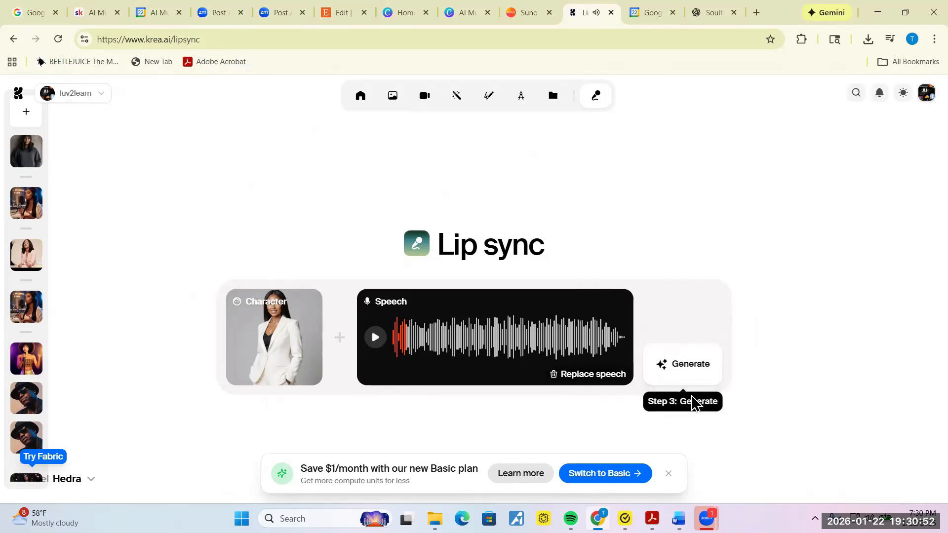
{"action": "left_click", "coordinate": [685, 364]}
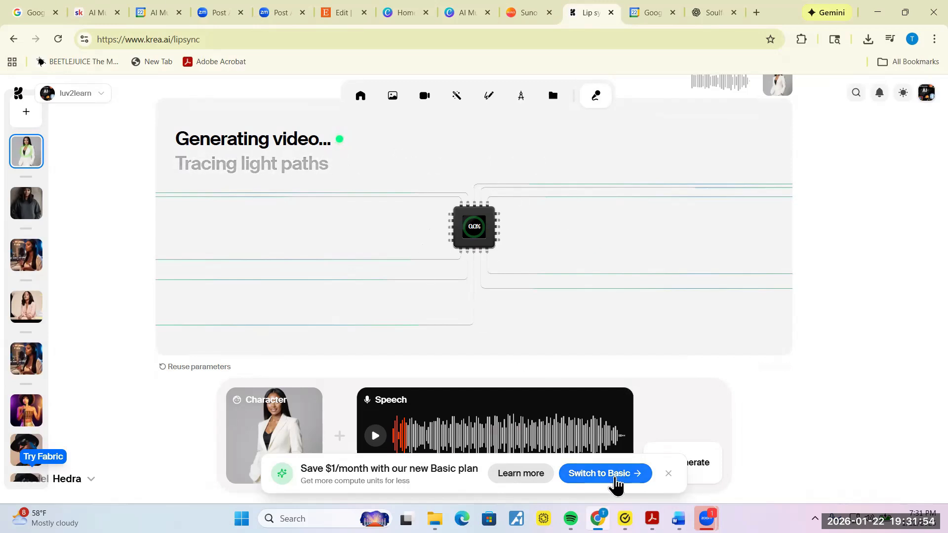
Step: Operate the taskbar window previews while the lip-sync video keeps generating
{"action": "mouse_move", "coordinate": [597, 519]}
{"action": "mouse_move", "coordinate": [706, 518]}
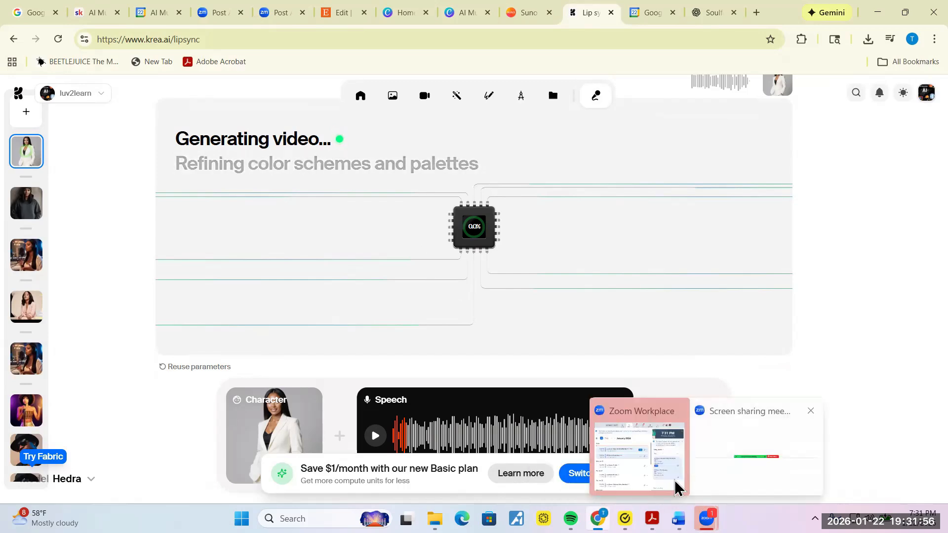
{"action": "left_click", "coordinate": [719, 476]}
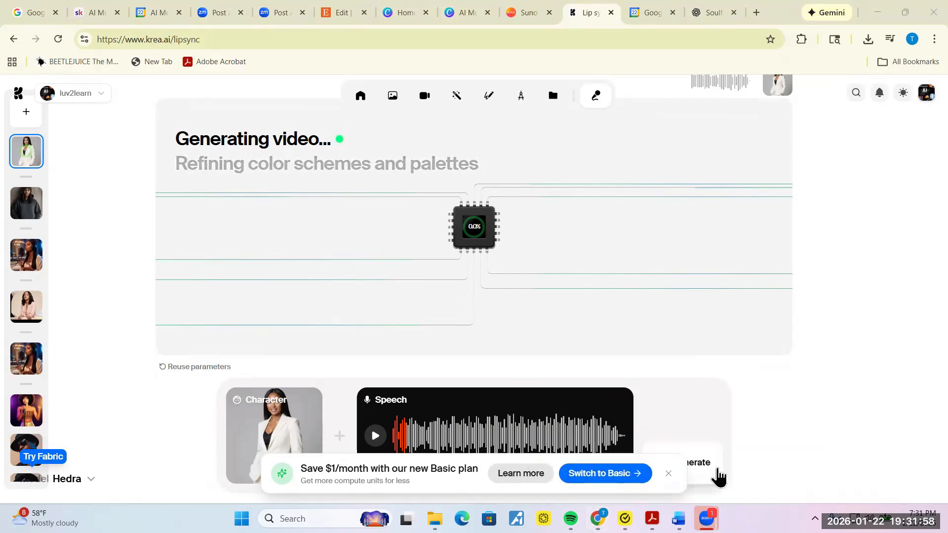
{"action": "mouse_move", "coordinate": [707, 518]}
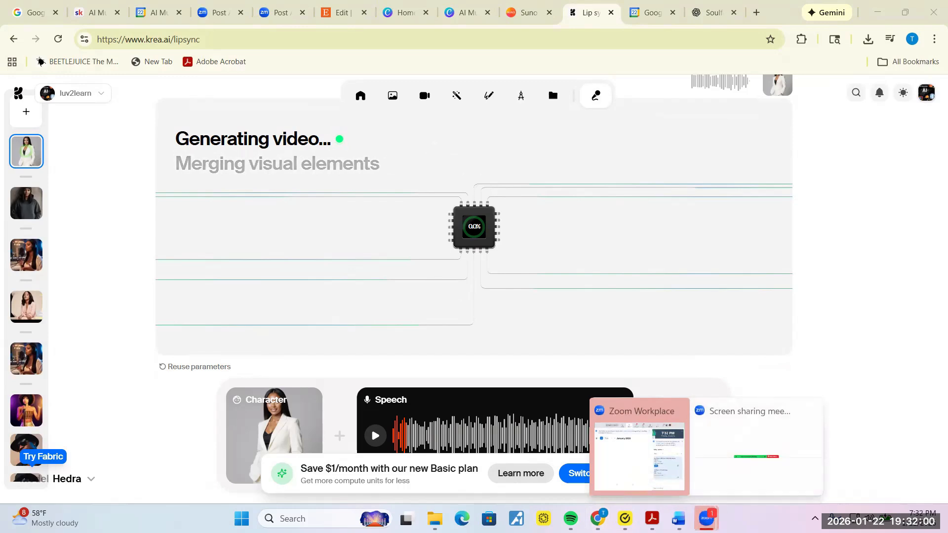
{"action": "left_click", "coordinate": [711, 443]}
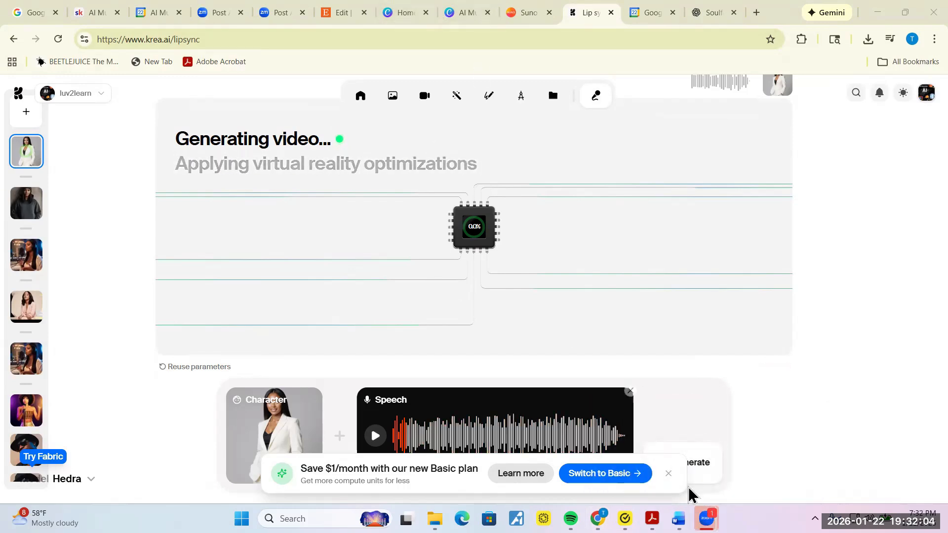
{"action": "mouse_move", "coordinate": [706, 518]}
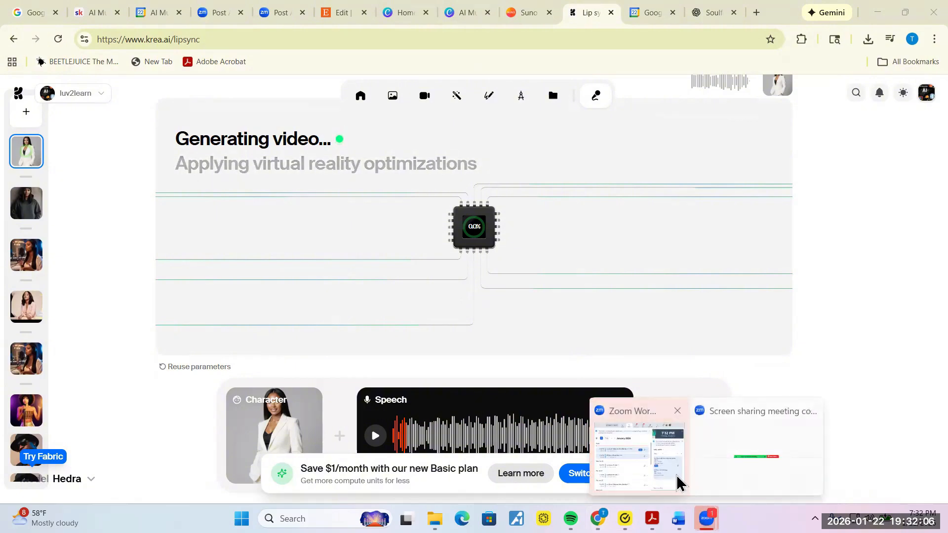
{"action": "left_click", "coordinate": [765, 455]}
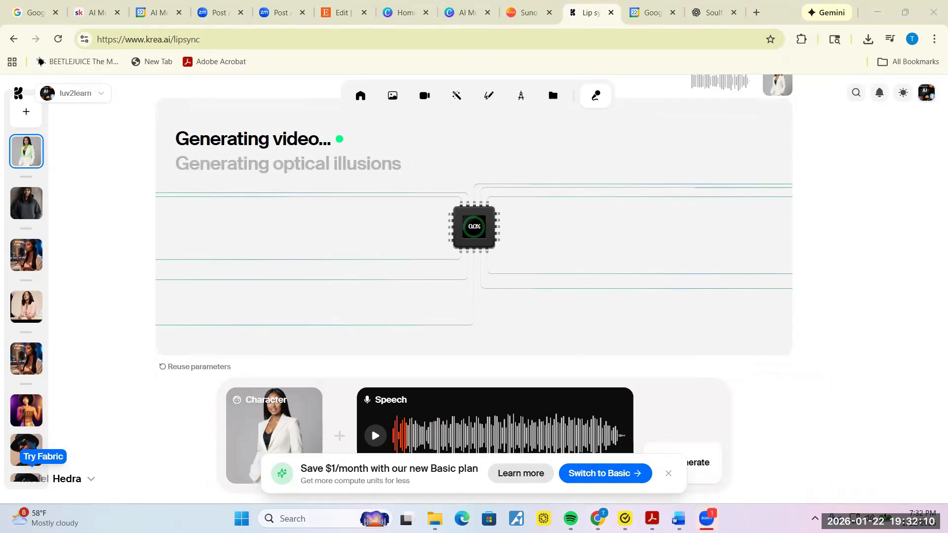
{"action": "mouse_move", "coordinate": [707, 519]}
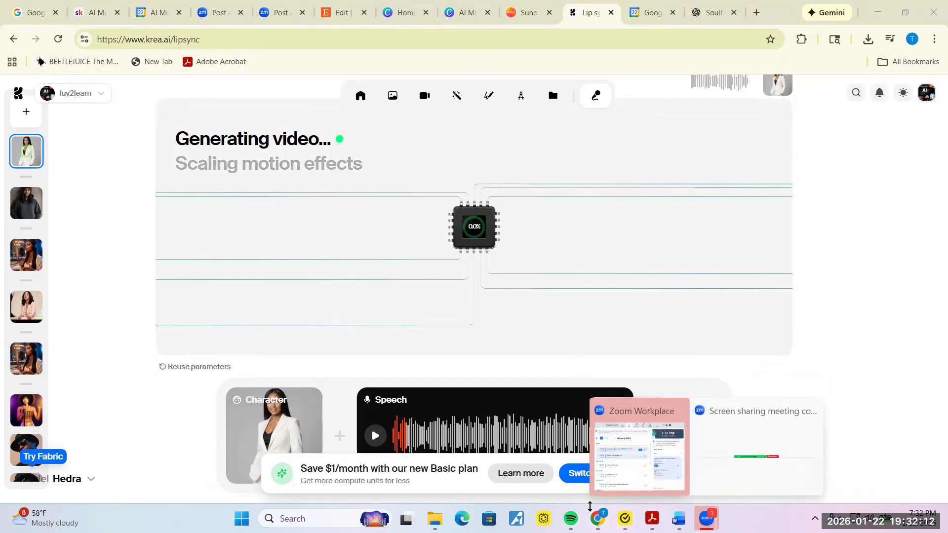
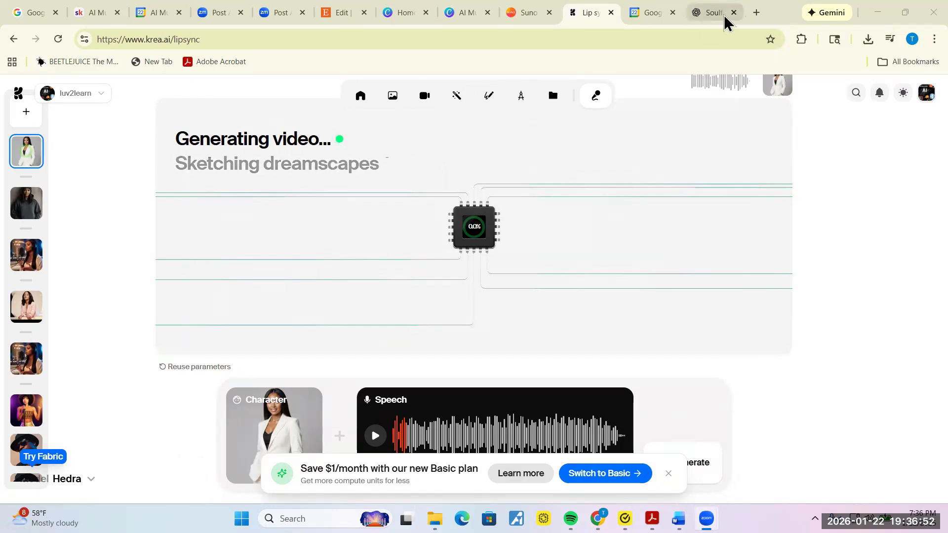
Step: In a new tab, search Google for krea.ai
{"action": "left_click", "coordinate": [759, 12]}
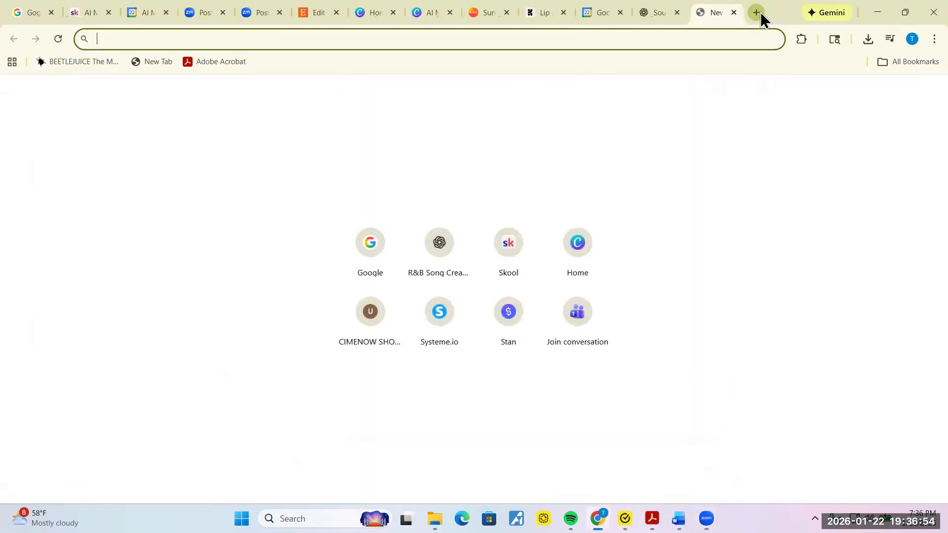
{"action": "left_click", "coordinate": [376, 238]}
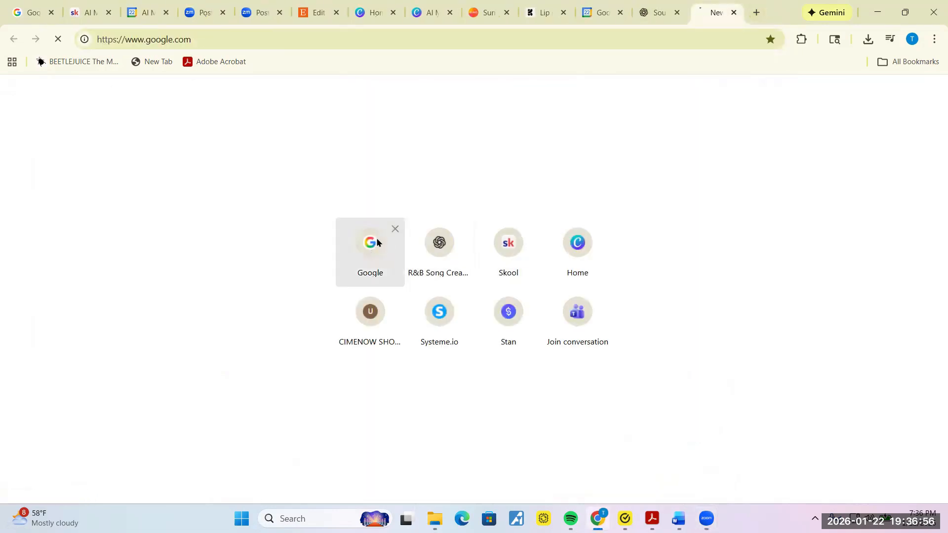
{"action": "left_click", "coordinate": [377, 238]}
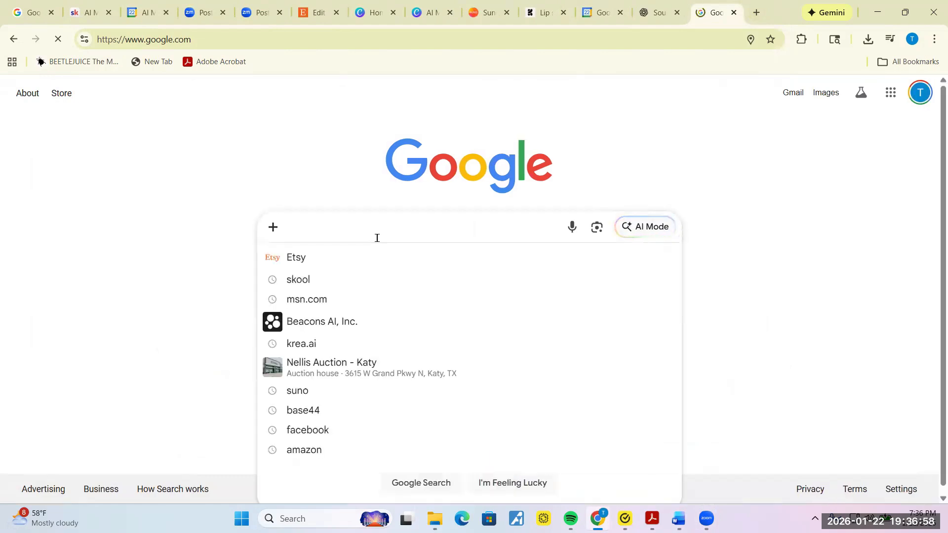
{"action": "type", "text": "krea."}
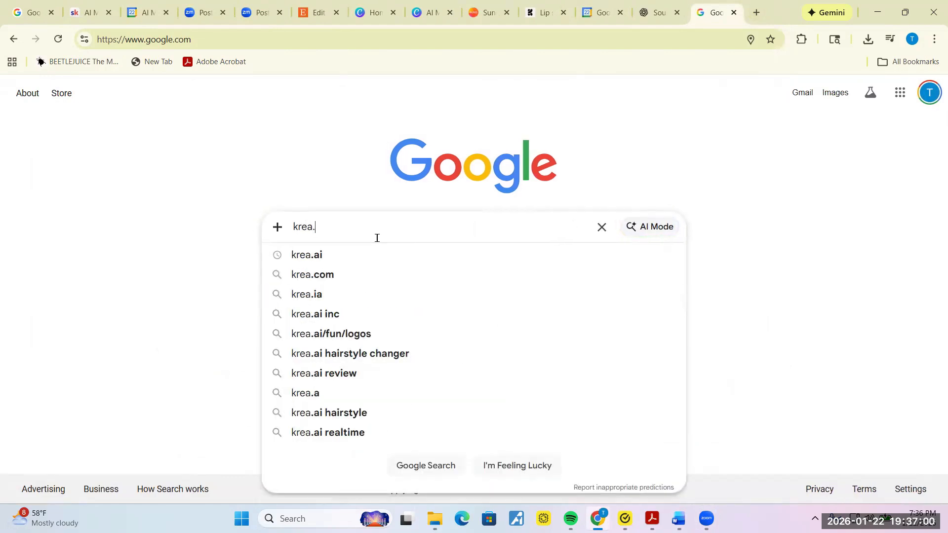
{"action": "type", "text": "ai"}
{"action": "key", "text": "Return"}
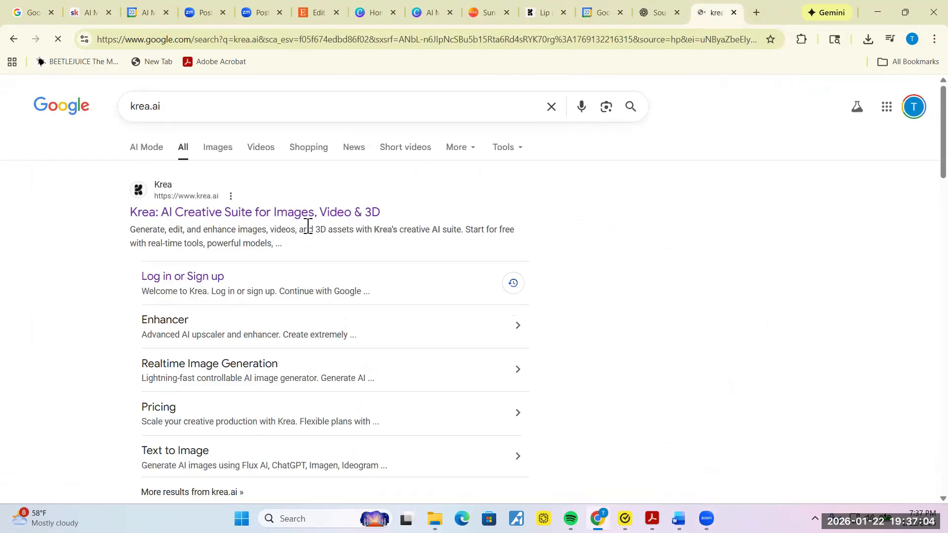
Step: Go to Krea's site and open the Assets library, switching from Video to All assets
{"action": "left_click", "coordinate": [308, 218]}
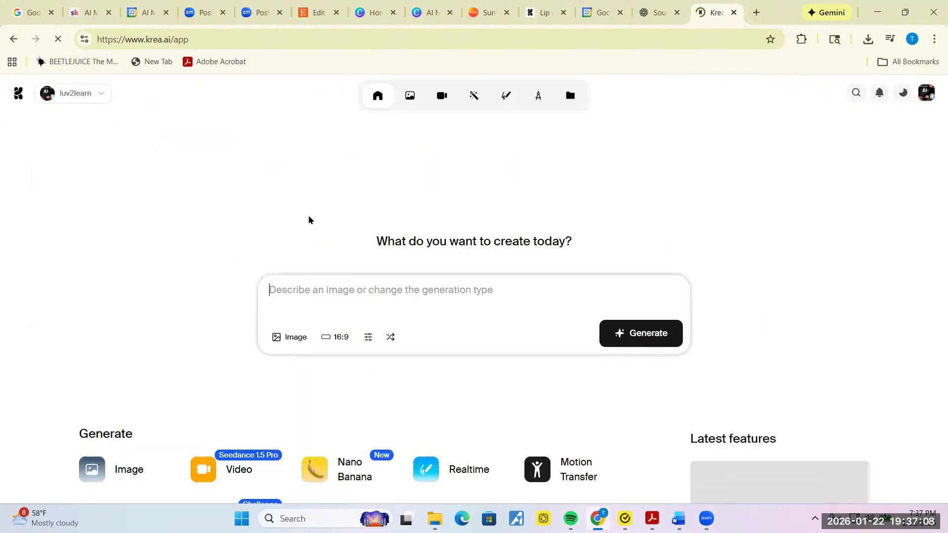
{"action": "left_click", "coordinate": [571, 97]}
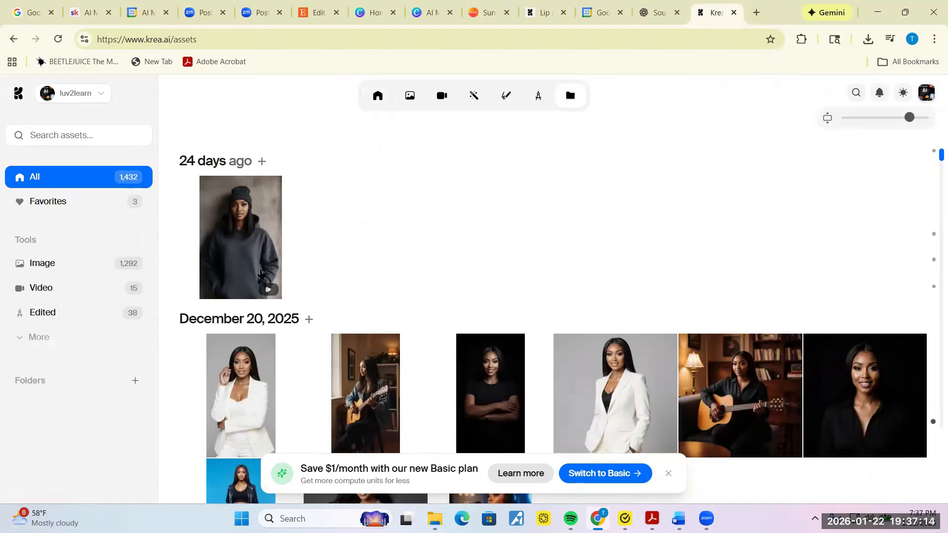
{"action": "left_click", "coordinate": [48, 292]}
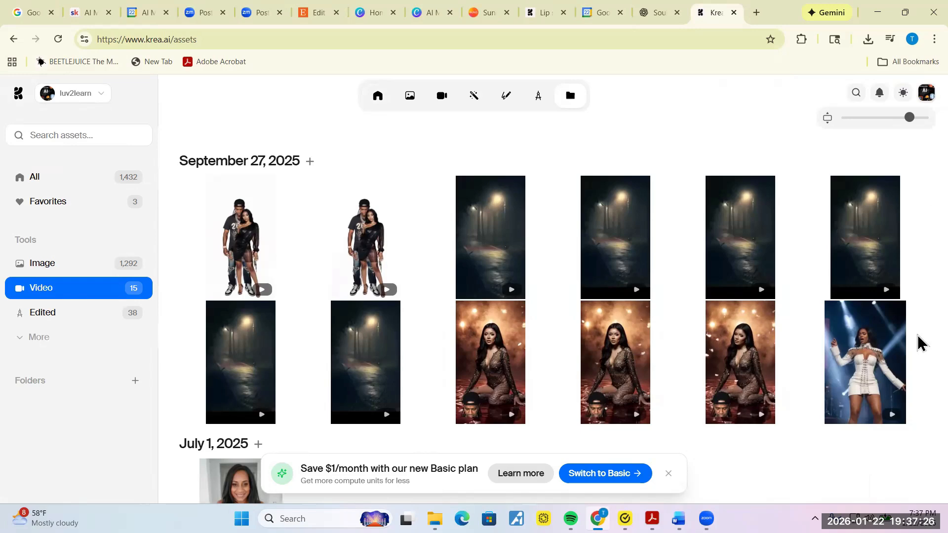
{"action": "left_click", "coordinate": [82, 187]}
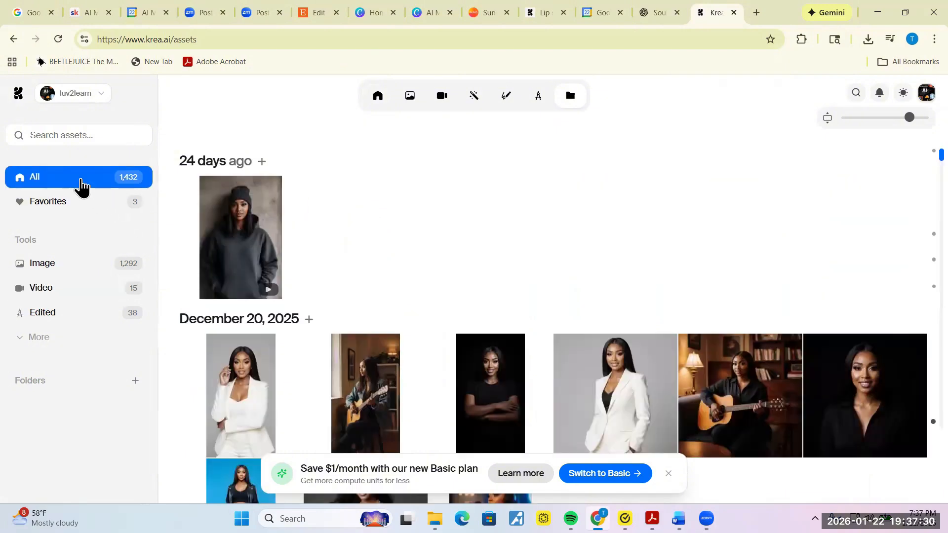
Step: Open the grey hoodie and beanie lip-sync video from 24 days ago
{"action": "left_click", "coordinate": [249, 247]}
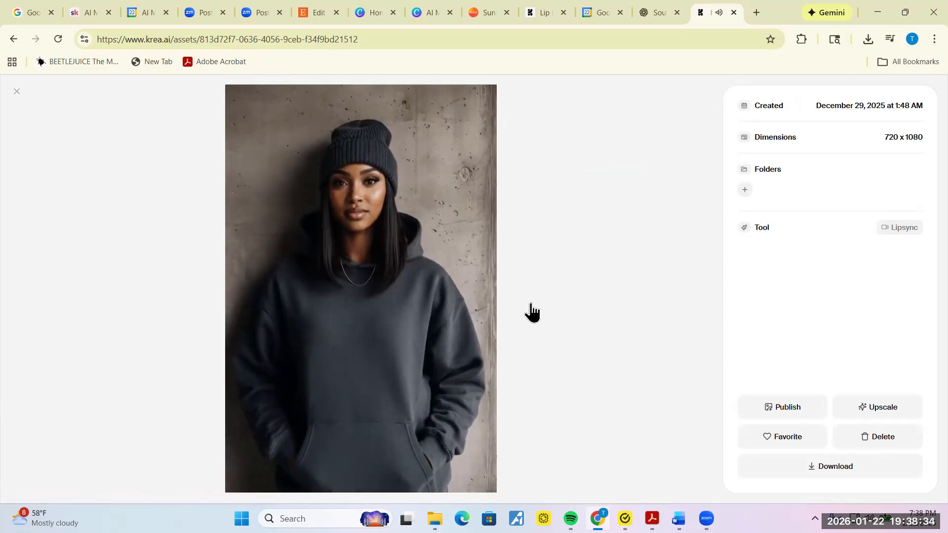
Step: Close the asset view and go back to the Lip sync tab showing the failed generation
{"action": "left_click", "coordinate": [17, 93]}
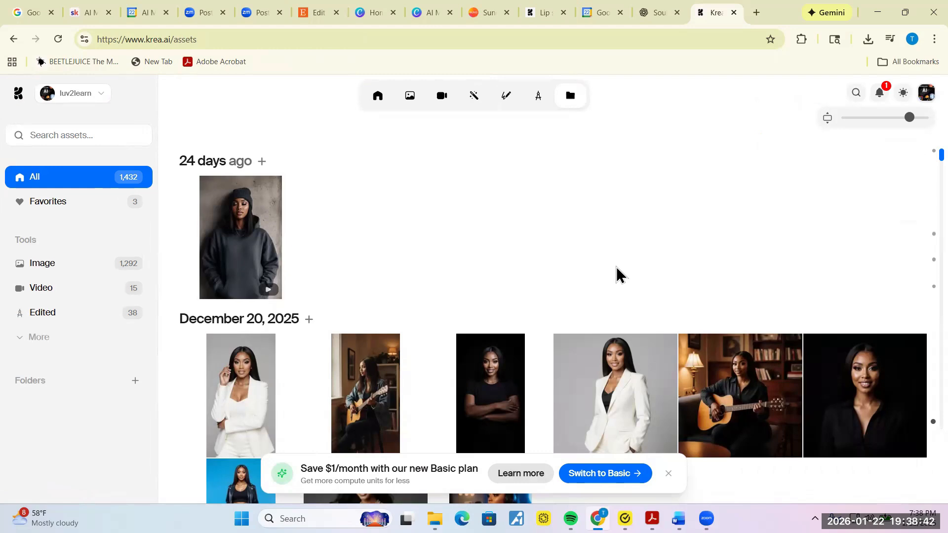
{"action": "left_click", "coordinate": [534, 15]}
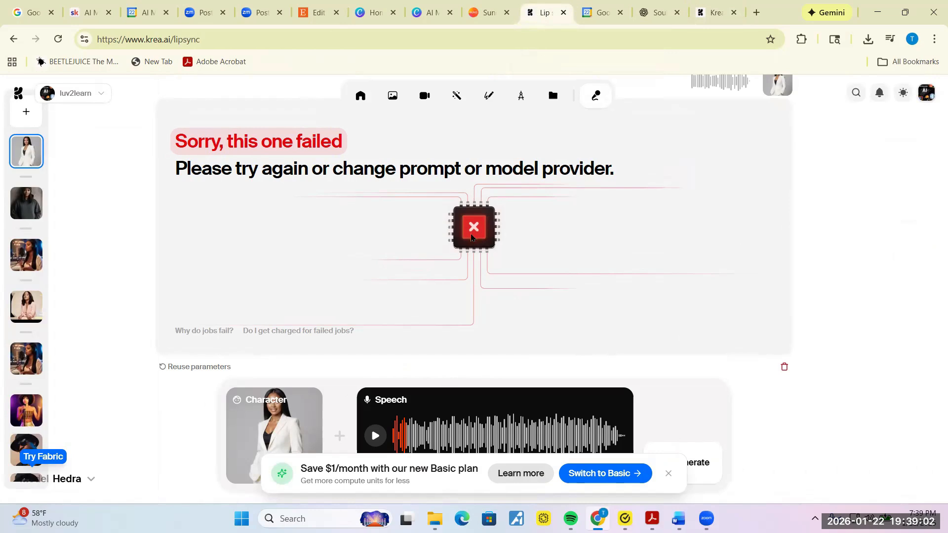
{"action": "mouse_move", "coordinate": [265, 438]}
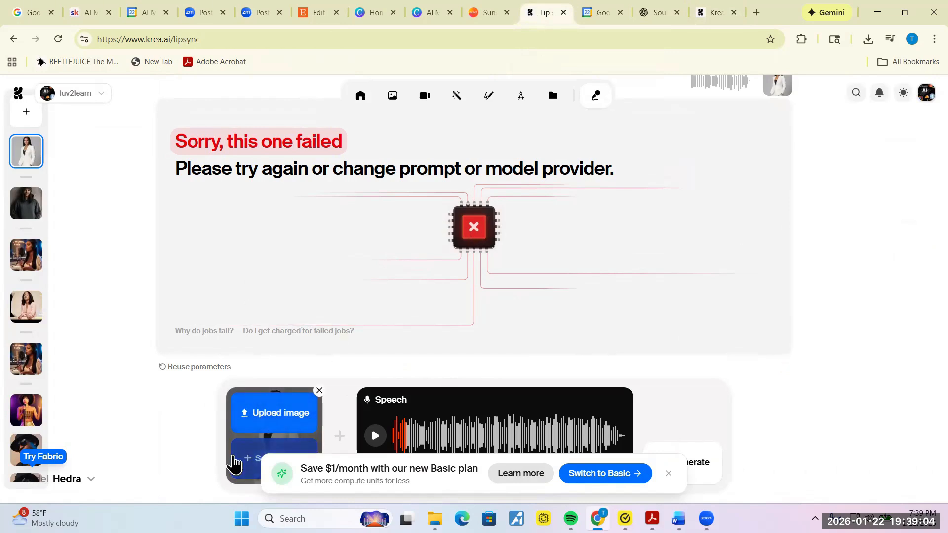
Step: Start uploading a new character image and browse to the Downloads folder
{"action": "left_click", "coordinate": [258, 409]}
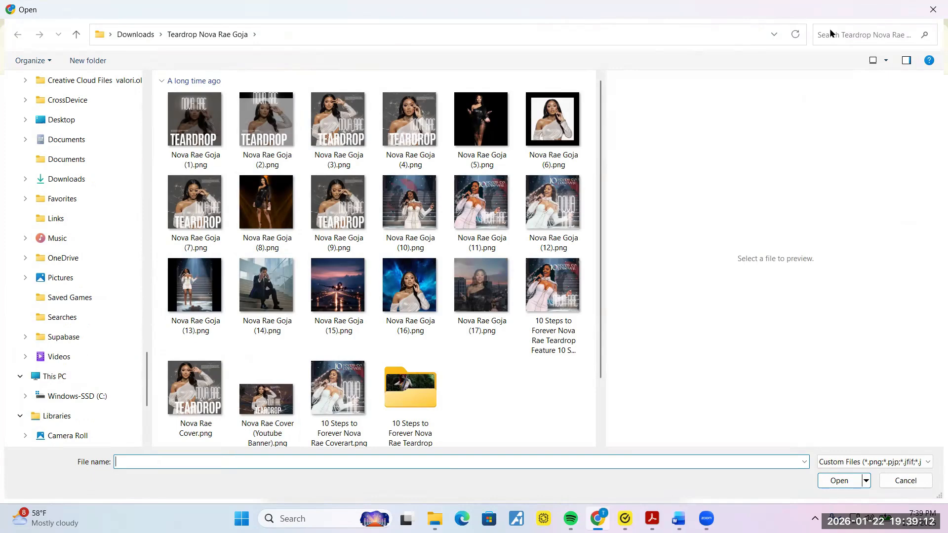
{"action": "type", "text": "nova"}
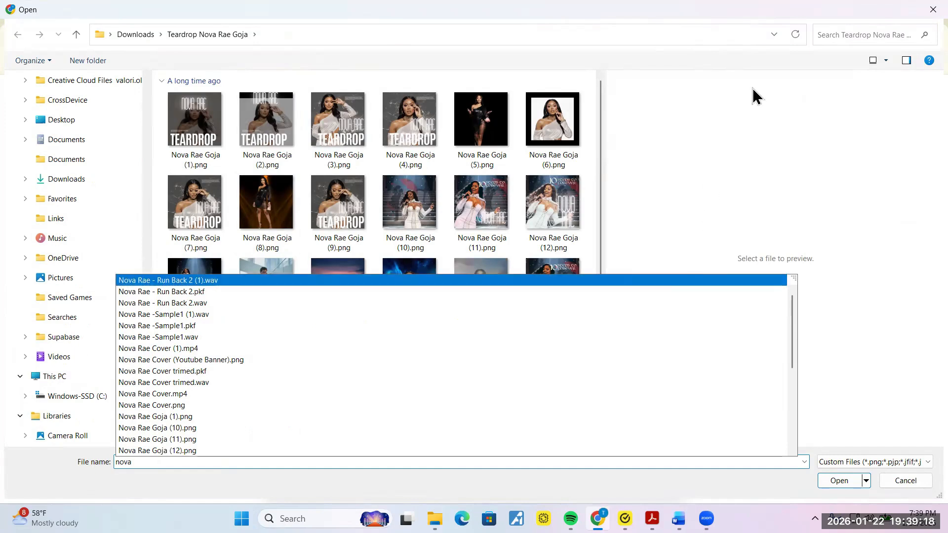
{"action": "left_click", "coordinate": [730, 92]}
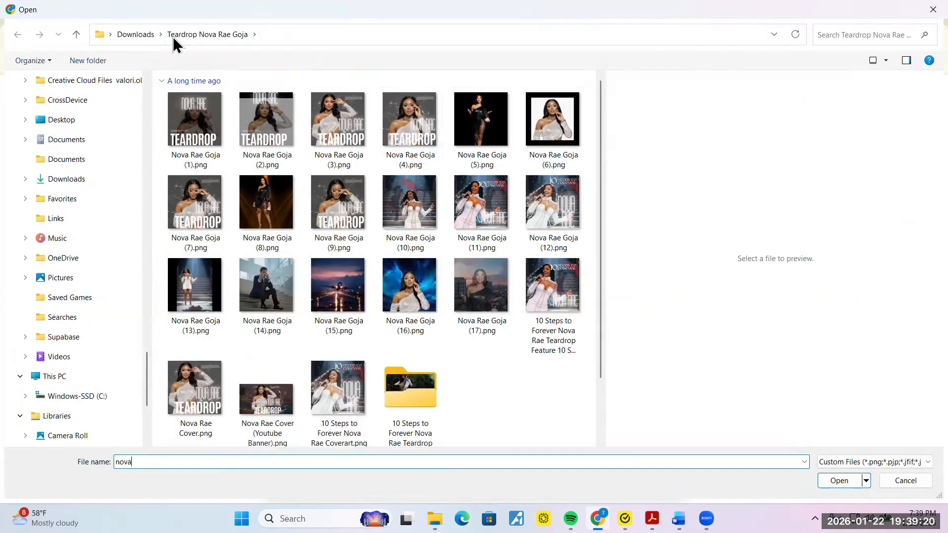
{"action": "left_click", "coordinate": [131, 40]}
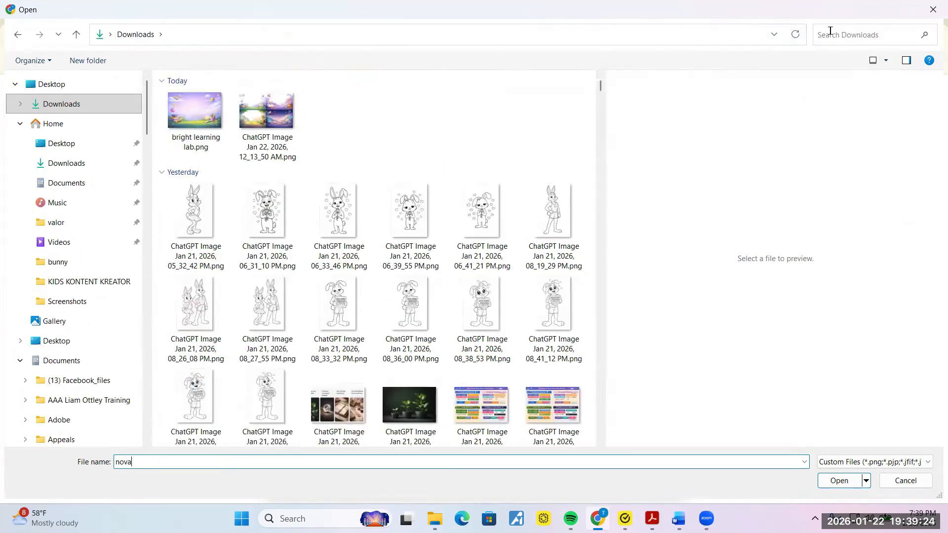
Step: Search Downloads for 'casual' and load nova casual (4).jpeg as the character image
{"action": "left_click", "coordinate": [830, 31]}
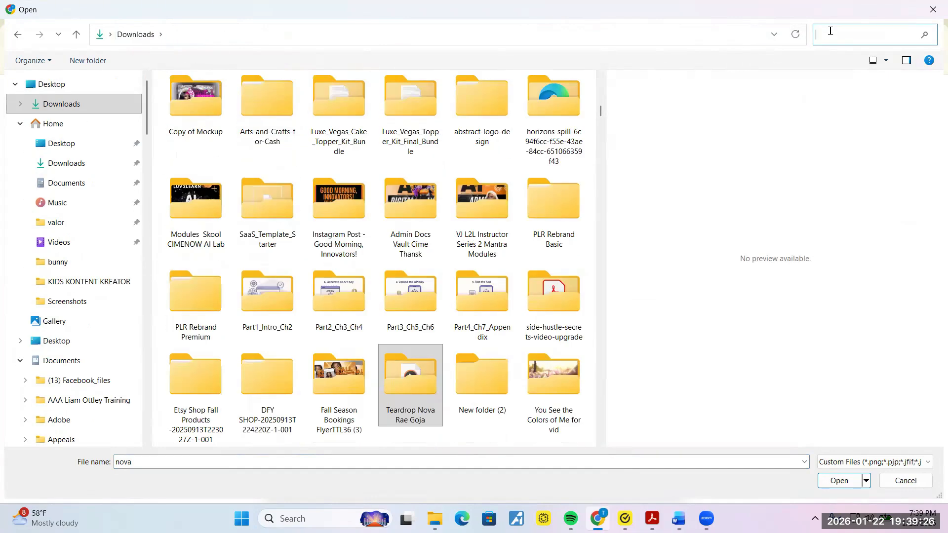
{"action": "type", "text": "casual"}
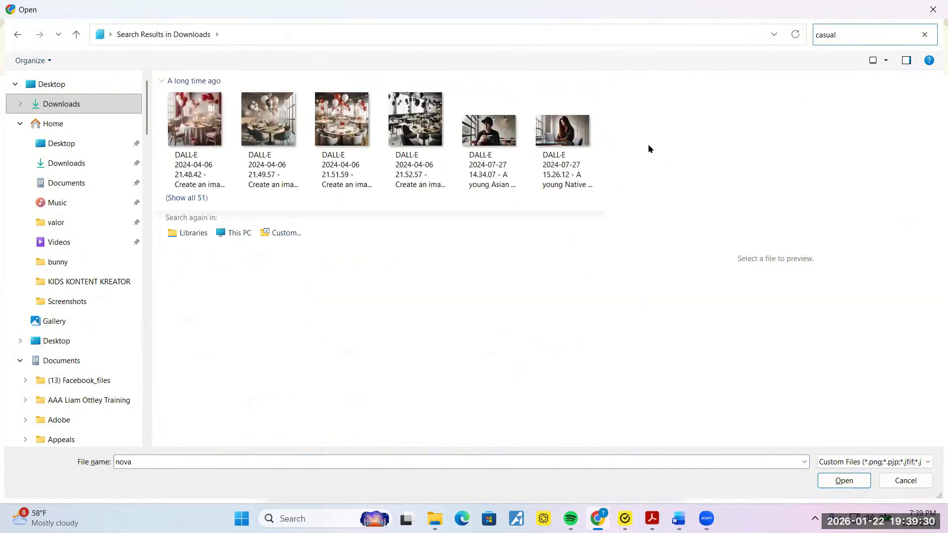
{"action": "left_click", "coordinate": [195, 199]}
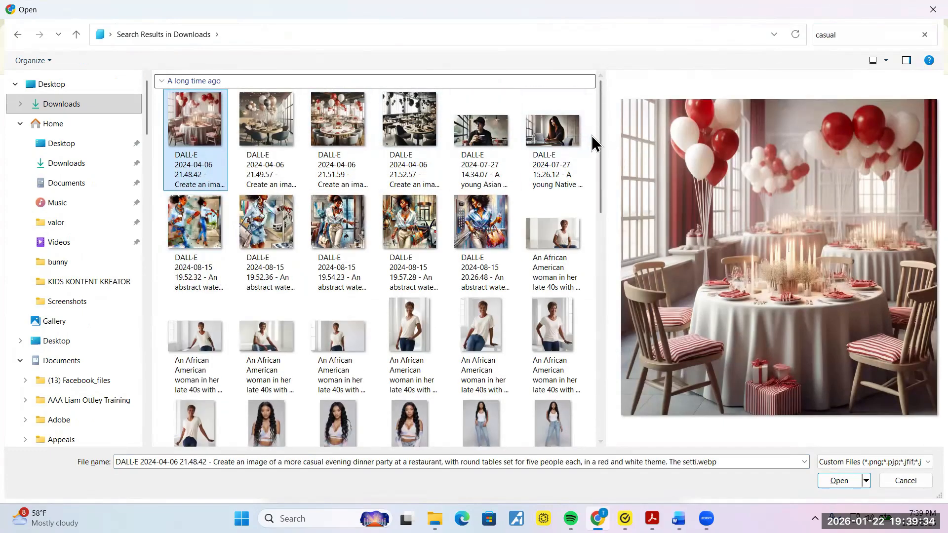
{"action": "left_click_drag", "start_coordinate": [602, 148], "coordinate": [602, 348]}
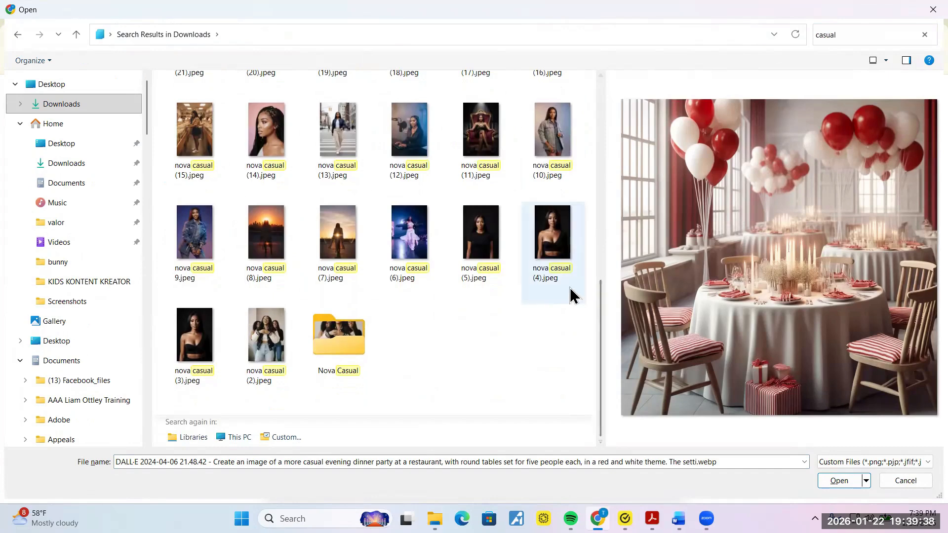
{"action": "mouse_move", "coordinate": [570, 288]}
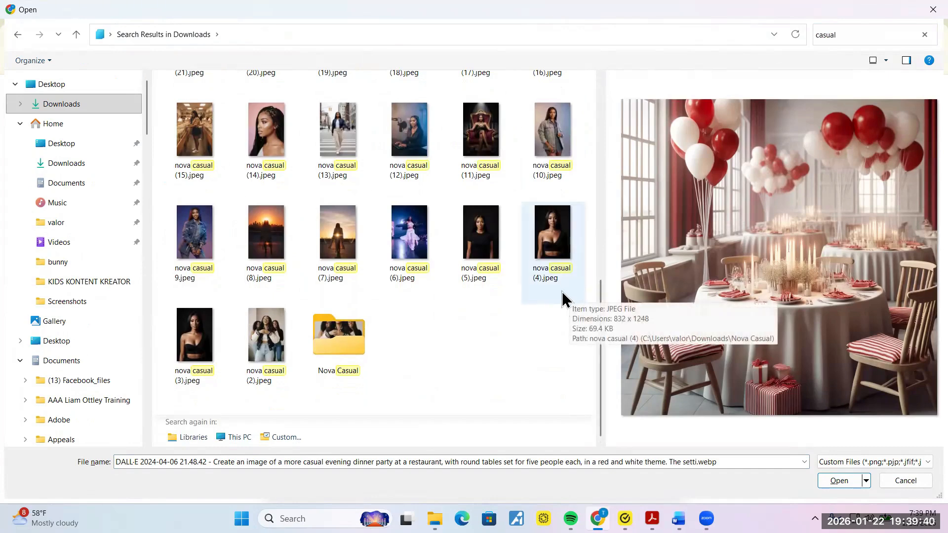
{"action": "left_click", "coordinate": [560, 254]}
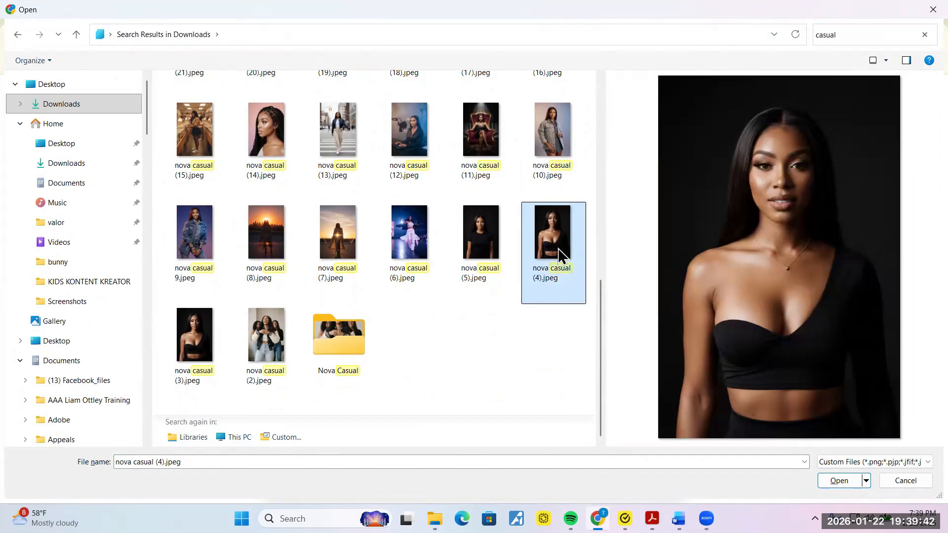
{"action": "left_click", "coordinate": [841, 480]}
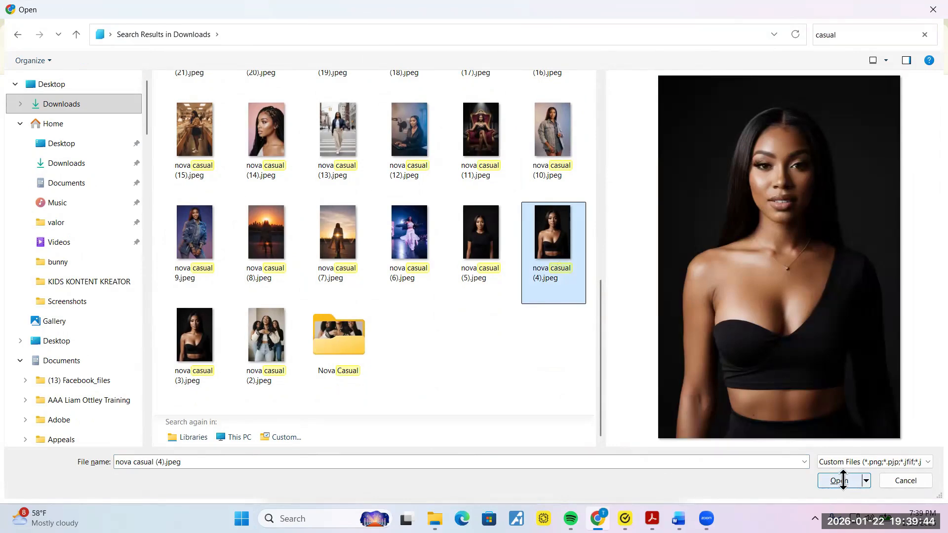
{"action": "left_click", "coordinate": [839, 480]}
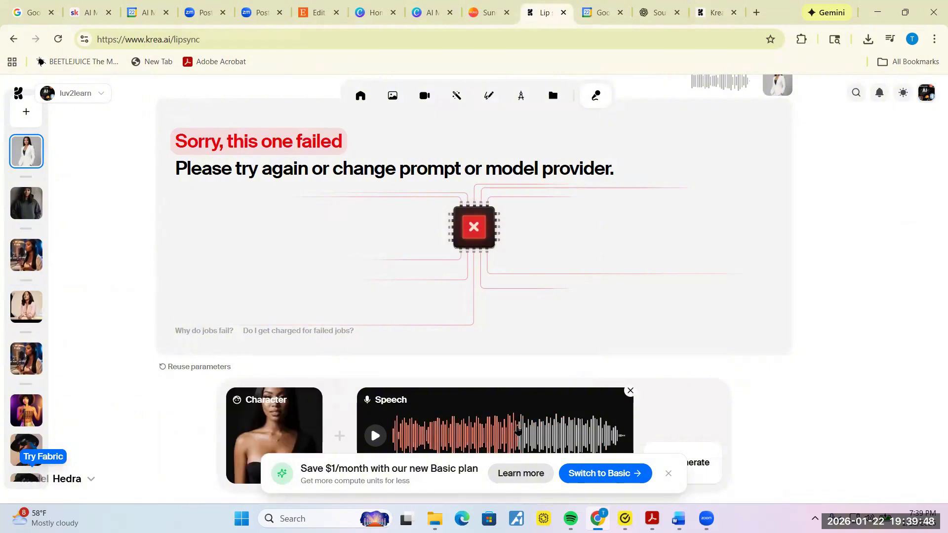
Step: Preview the song, then generate the lip-sync video with the nova portrait
{"action": "left_click", "coordinate": [467, 439]}
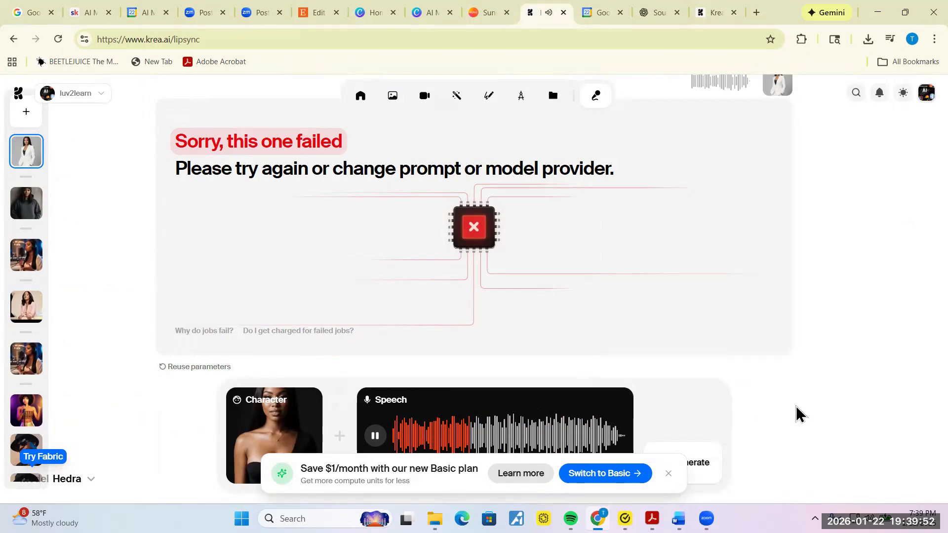
{"action": "left_click", "coordinate": [699, 467]}
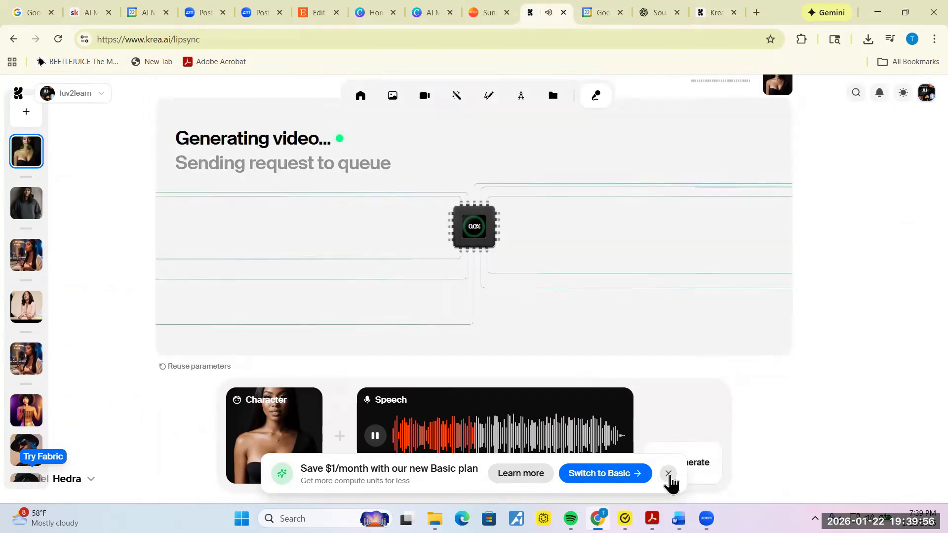
Step: Dismiss the 'Save $1/month' Basic plan banner while the video keeps generating
{"action": "left_click", "coordinate": [669, 474]}
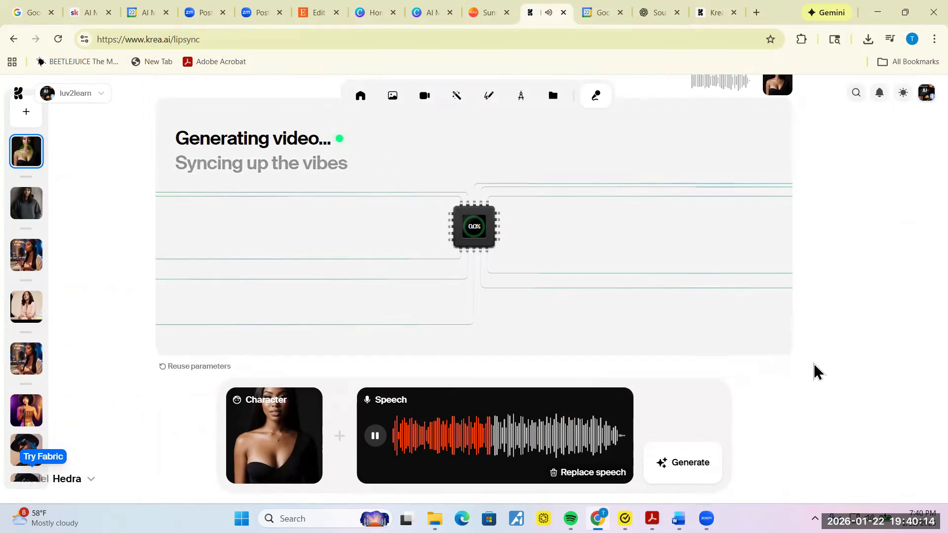
{"action": "left_click", "coordinate": [778, 367]}
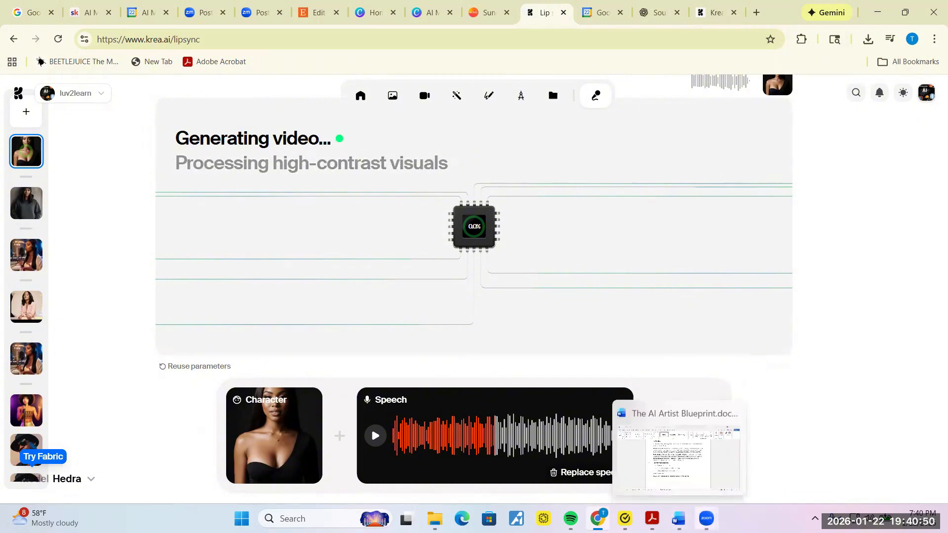
{"action": "mouse_move", "coordinate": [706, 518]}
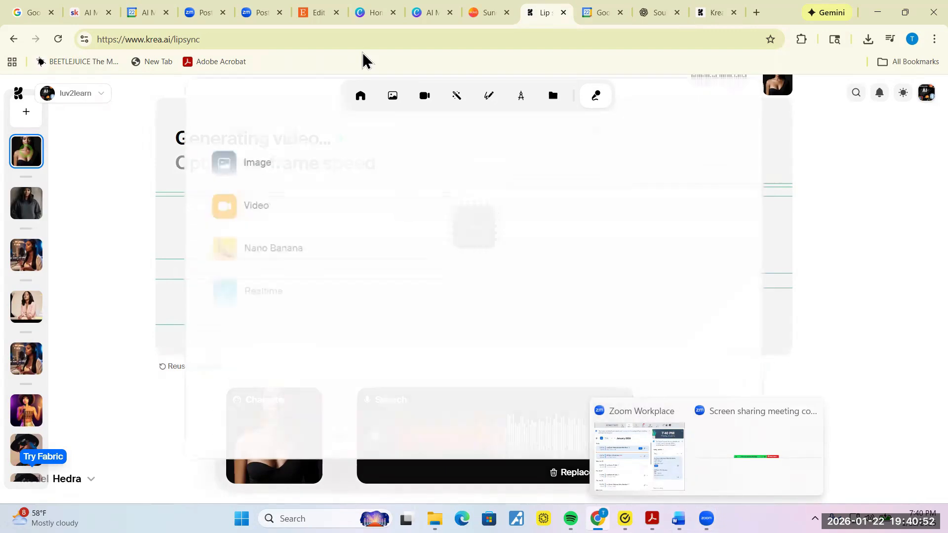
Step: Switch to the Canva AI Music Univ Basics 101 design and scroll through pages 1 to 3
{"action": "left_click", "coordinate": [428, 15]}
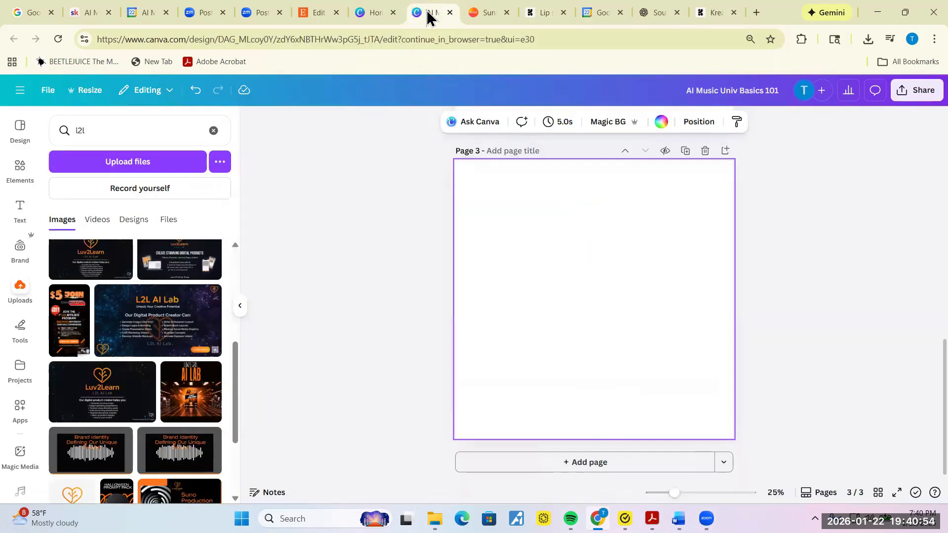
{"action": "left_click", "coordinate": [777, 326]}
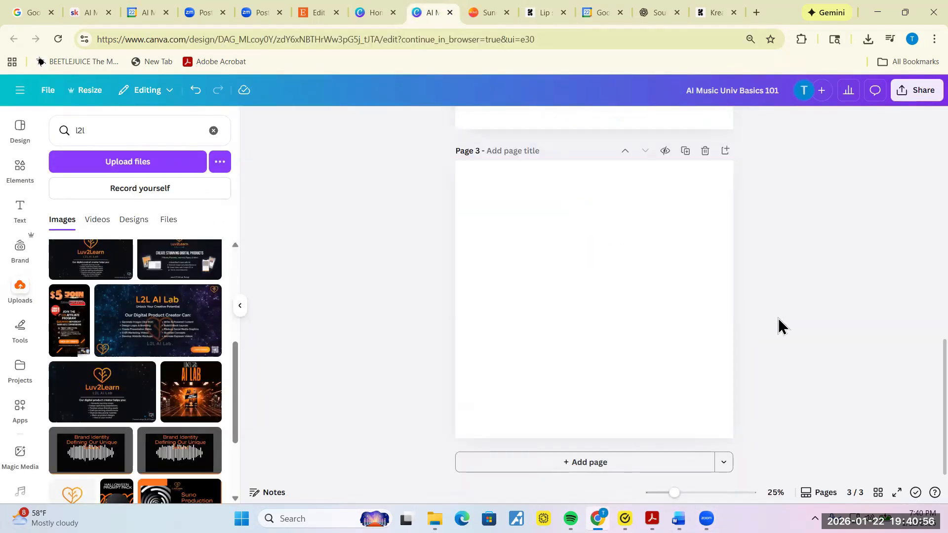
{"action": "scroll", "coordinate": [778, 326], "scroll_direction": "up", "scroll_amount": 1}
{"action": "scroll", "coordinate": [778, 320], "scroll_direction": "up", "scroll_amount": 10}
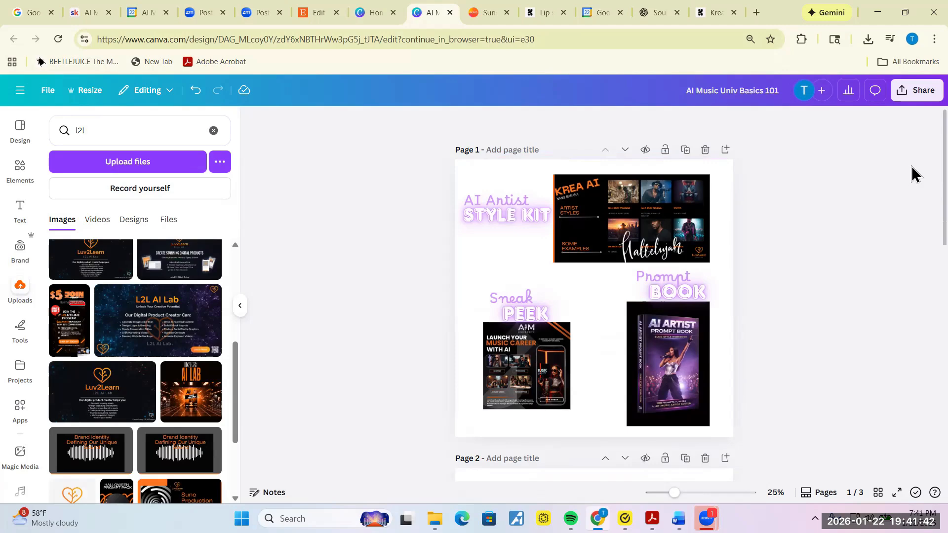
{"action": "scroll", "coordinate": [851, 226], "scroll_direction": "down", "scroll_amount": 8}
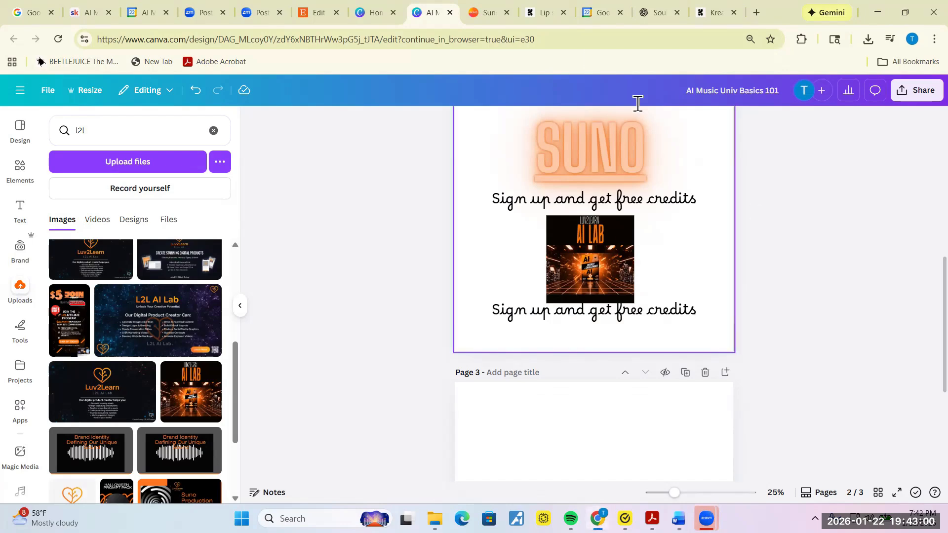
{"action": "left_click", "coordinate": [544, 15]}
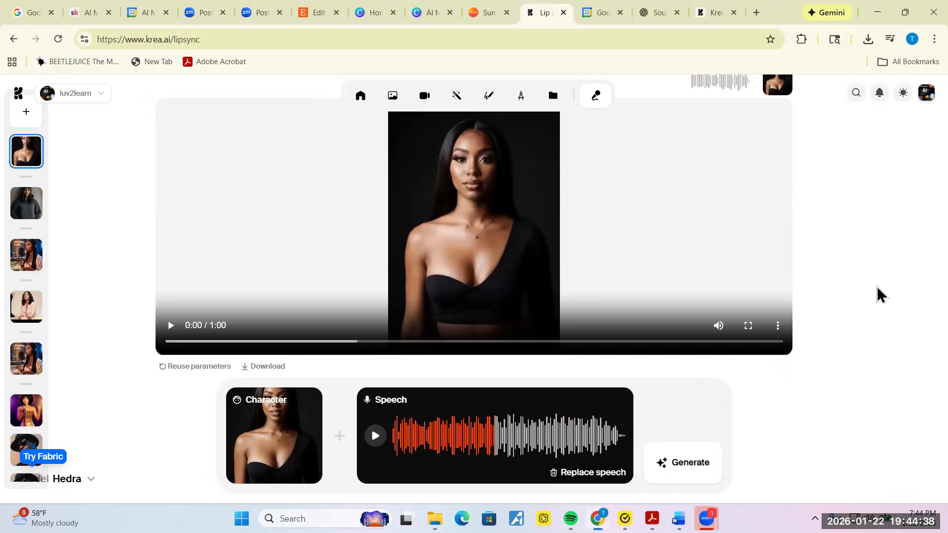
{"action": "scroll", "coordinate": [881, 295], "scroll_direction": "up", "scroll_amount": 1}
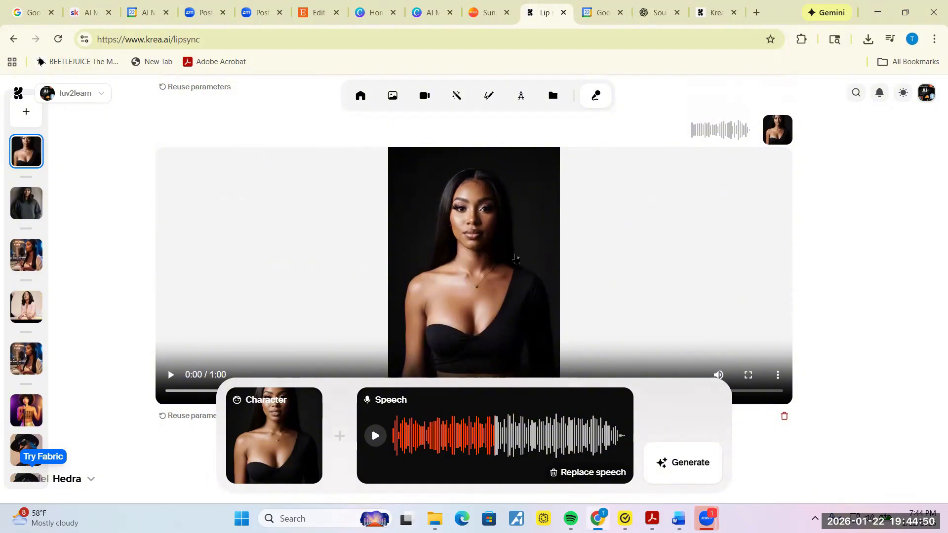
{"action": "left_click", "coordinate": [170, 376]}
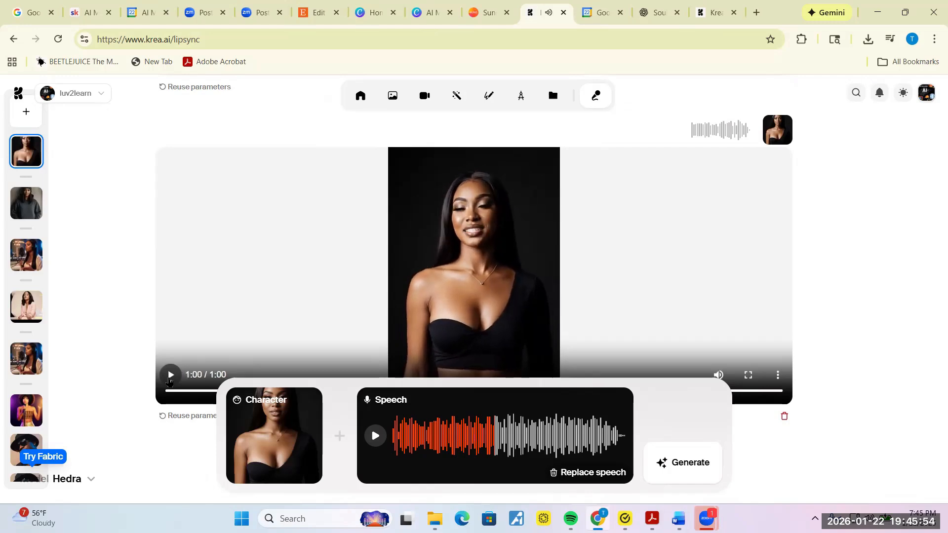
{"action": "left_click", "coordinate": [473, 440]}
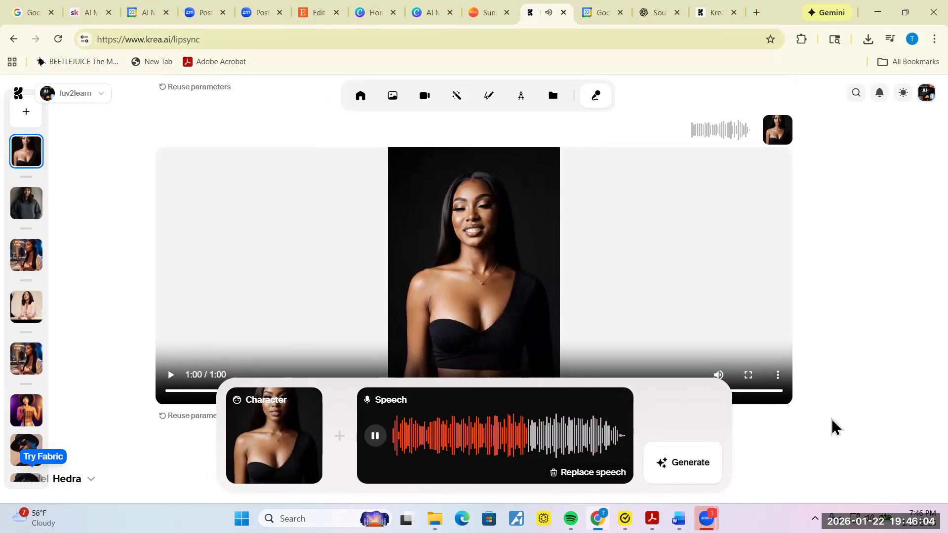
{"action": "left_click", "coordinate": [375, 436]}
{"action": "scroll", "coordinate": [904, 382], "scroll_direction": "down", "scroll_amount": 1}
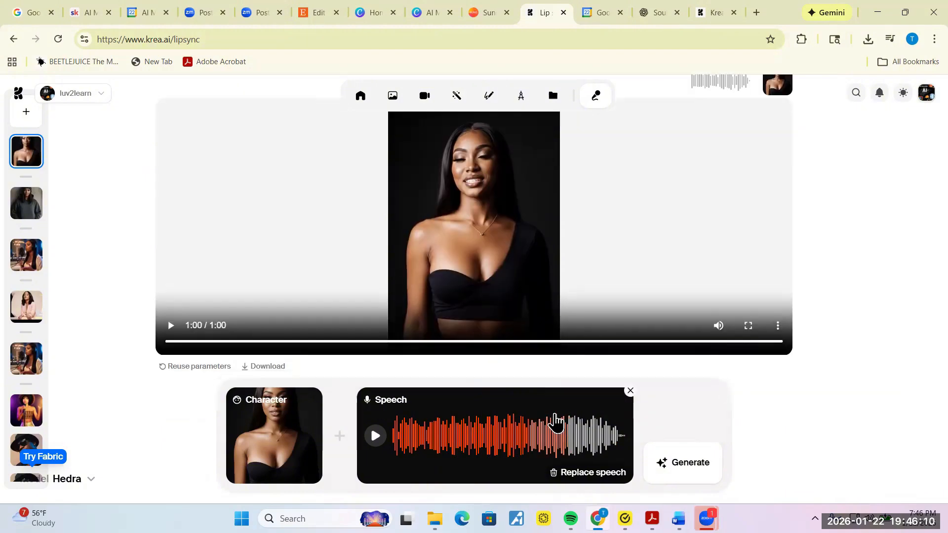